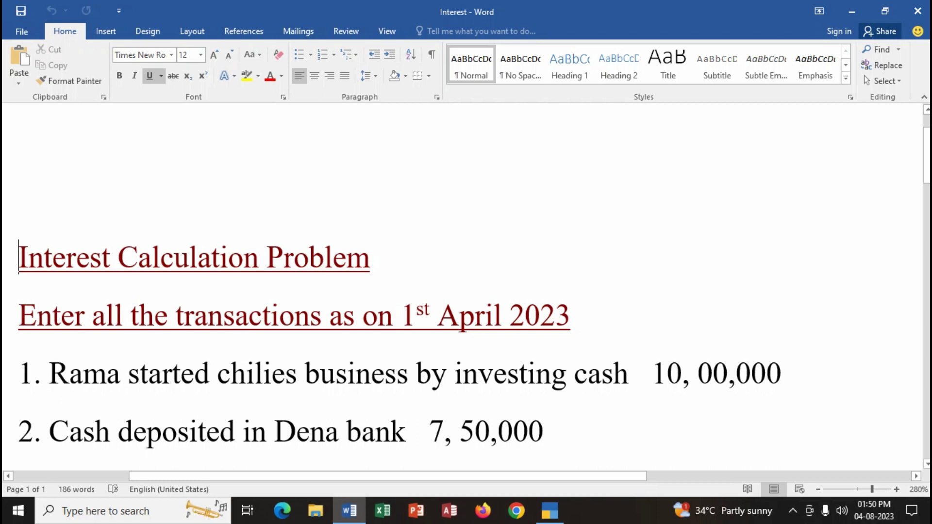
# - Look over the interest problem in the document, then switch to TallyPrime and name the new company "Rama Chillies Comapany"
pyautogui.hotkey('ctrl', 'End')
pyautogui.hotkey('ctrl', 'Home')
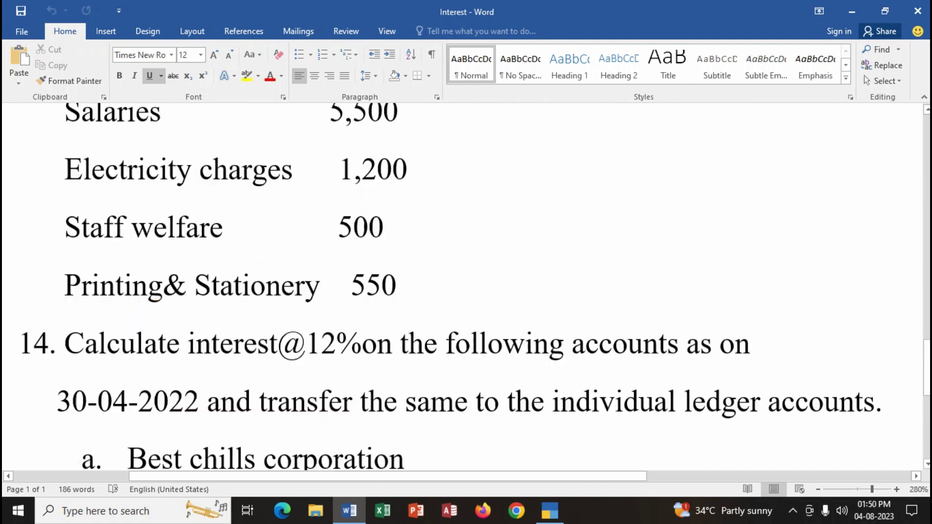
pyautogui.scroll(-5, 466, 286)
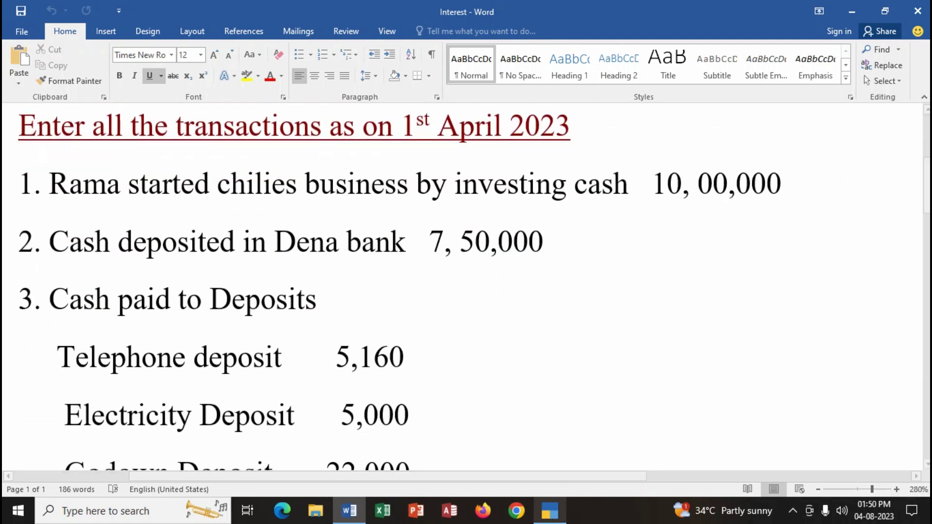
pyautogui.click(550, 510)
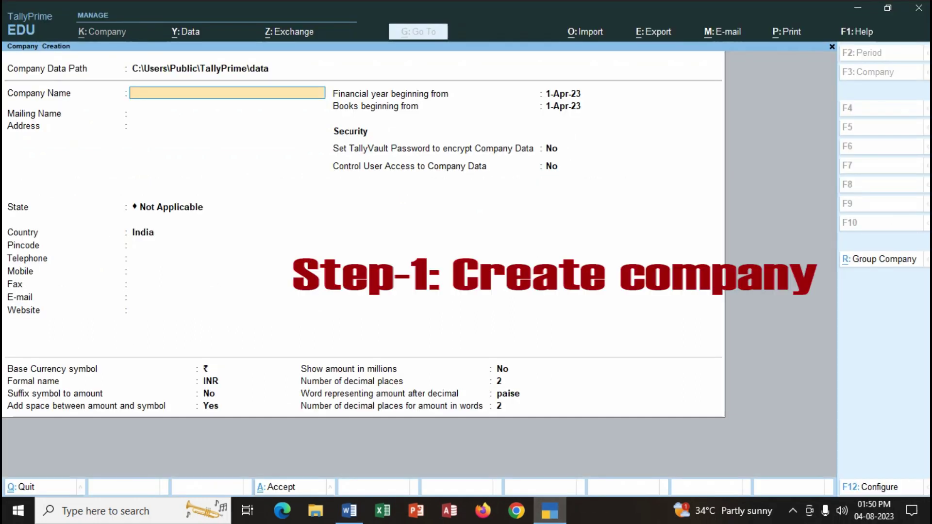
pyautogui.write('Internet')
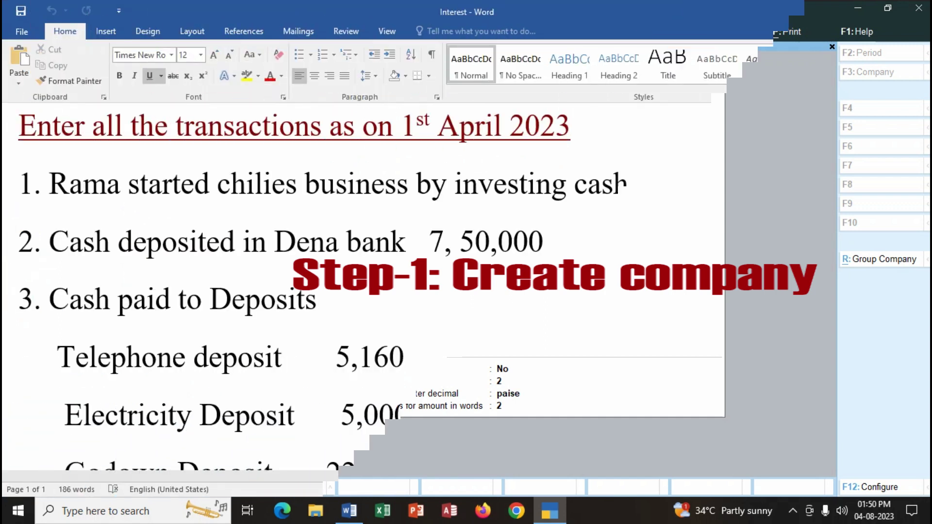
pyautogui.click(550, 511)
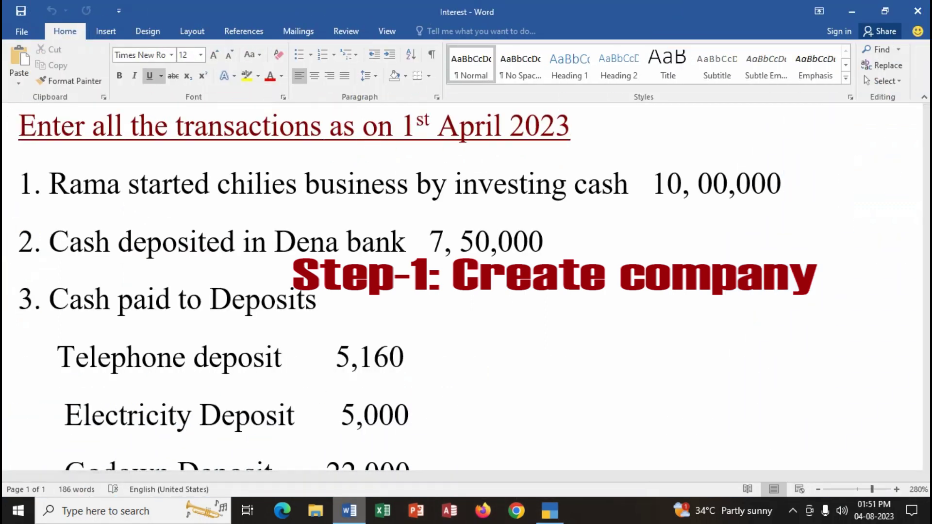
pyautogui.write('Rama')
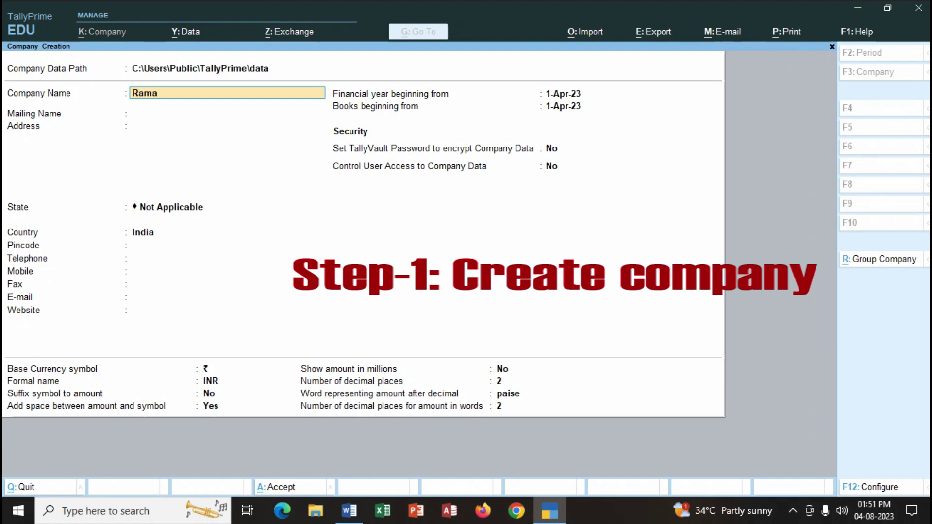
pyautogui.write(' Chill')
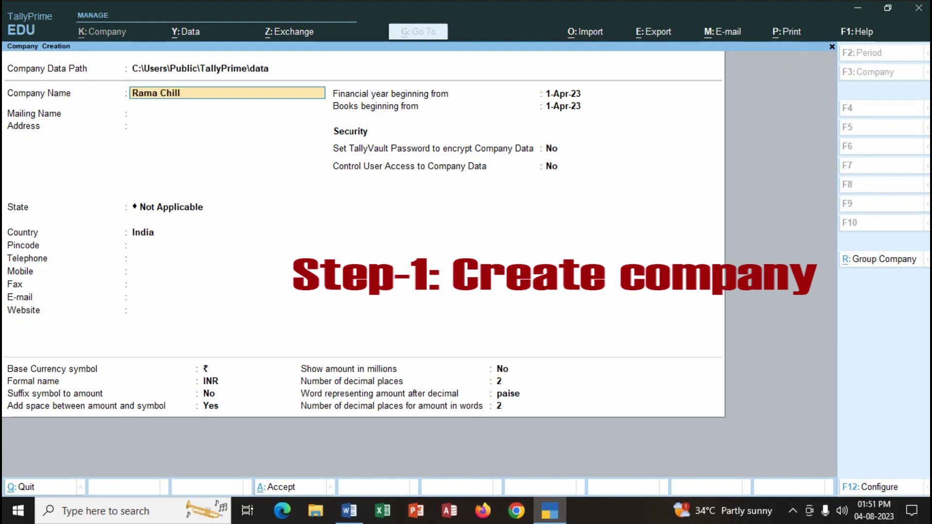
pyautogui.write('ies Comapany')
pyautogui.press('Return')
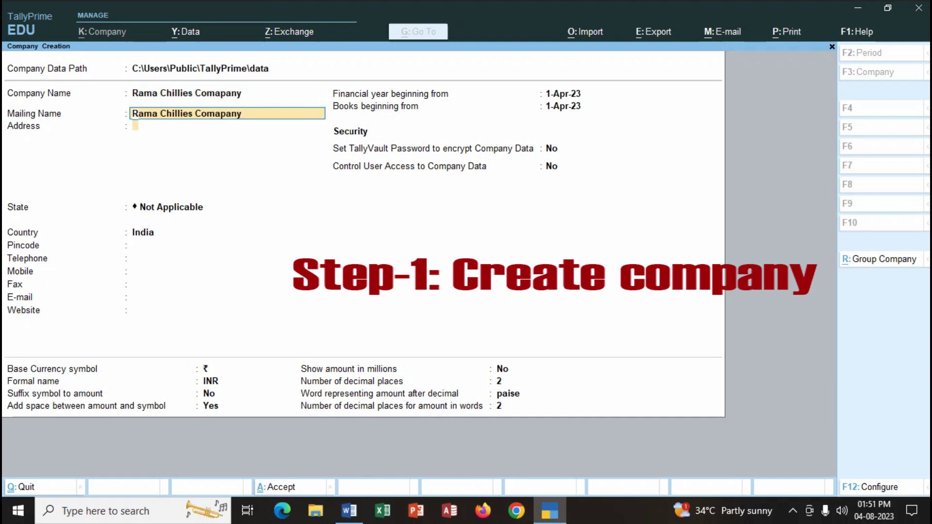
# - Set the company's address to Vijayawada and its state to Andhra Pradesh, and create the company
pyautogui.press('Return')
pyautogui.write('Vijayawada')
pyautogui.press('Return')
pyautogui.press('Return')
pyautogui.press('Down')
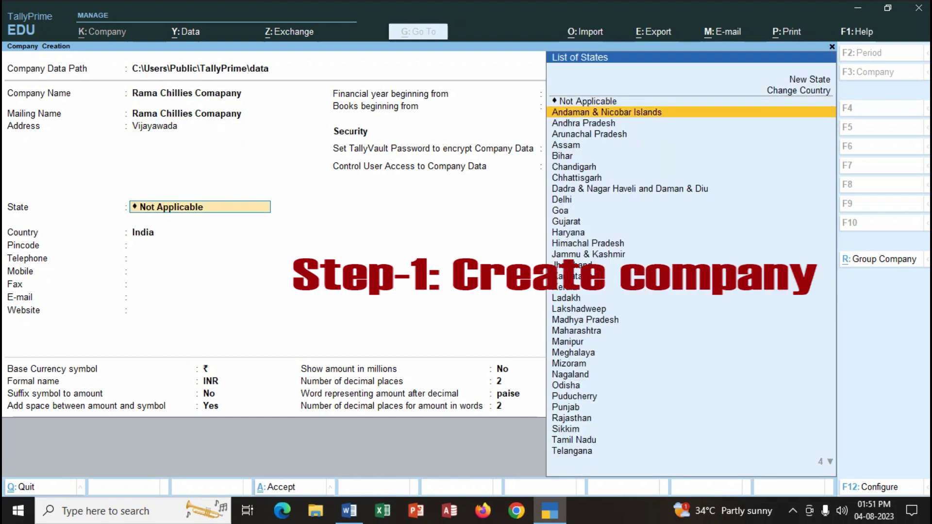
pyautogui.press('Down')
pyautogui.press('Return')
pyautogui.hotkey('ctrl', 'a')
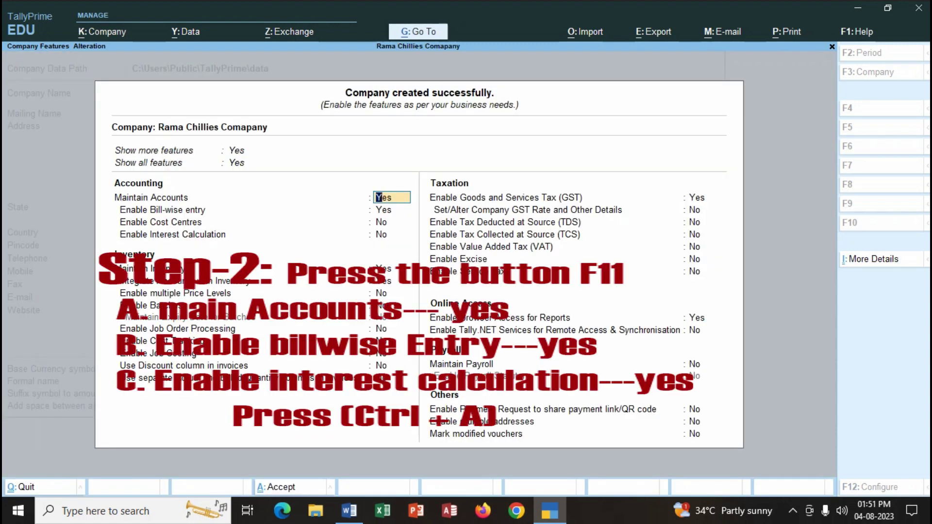
# - Enable interest calculation, turn off inventory and Goods and Services Tax, and save the company features
pyautogui.click(383, 209)
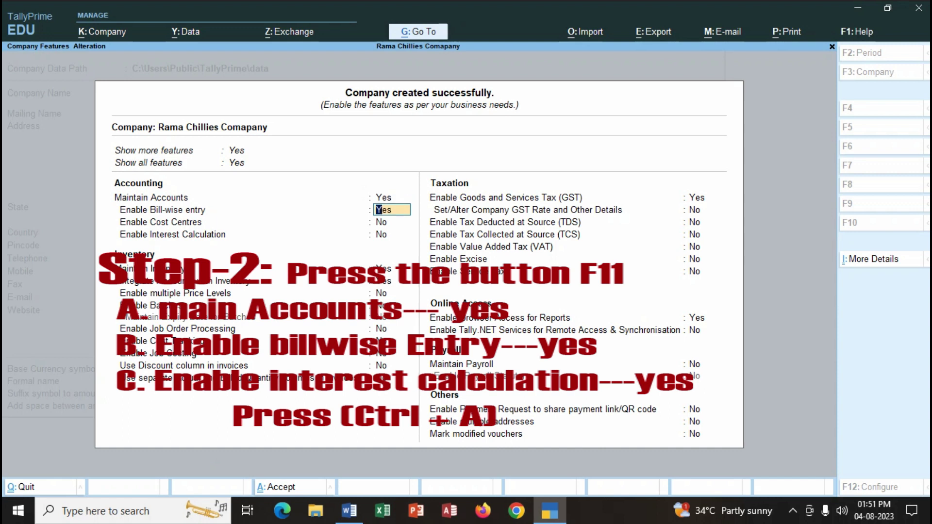
pyautogui.click(381, 222)
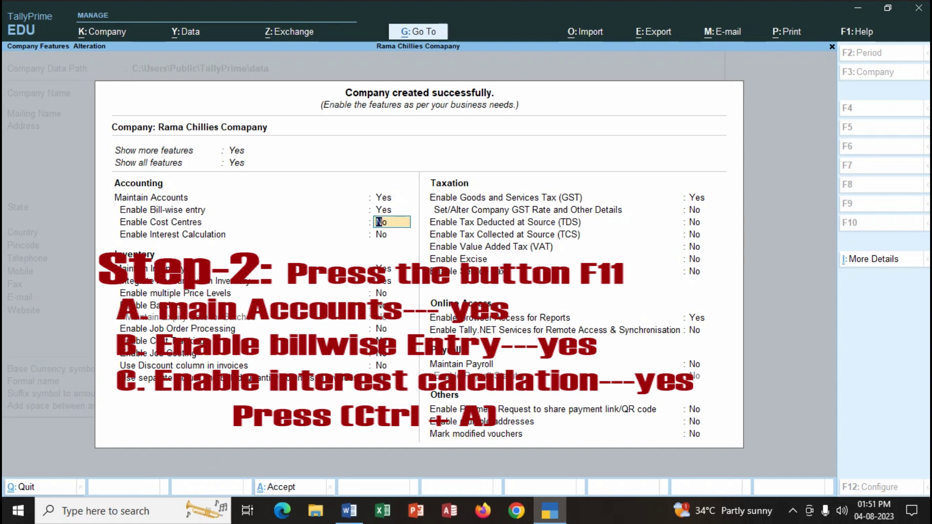
pyautogui.click(382, 234)
pyautogui.write('yes')
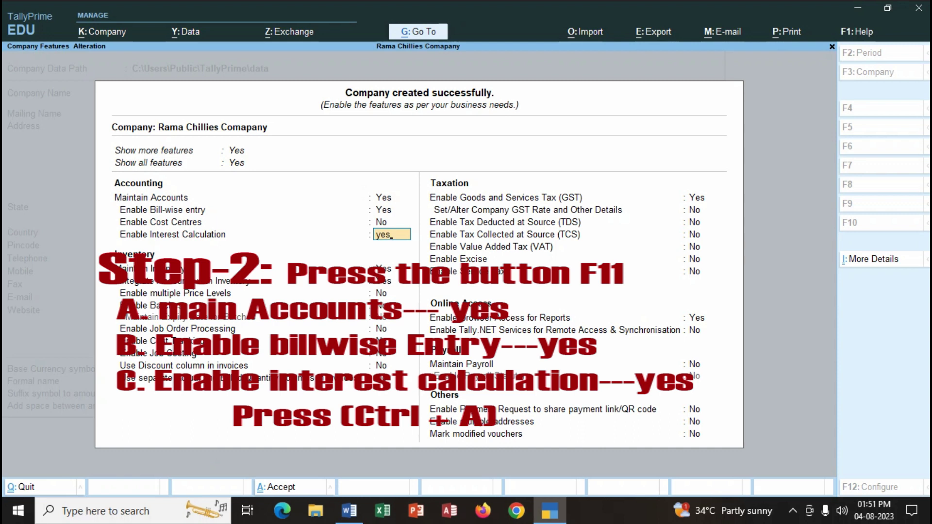
pyautogui.press('Return')
pyautogui.write('n')
pyautogui.press('Return')
pyautogui.write('n')
pyautogui.press('Return')
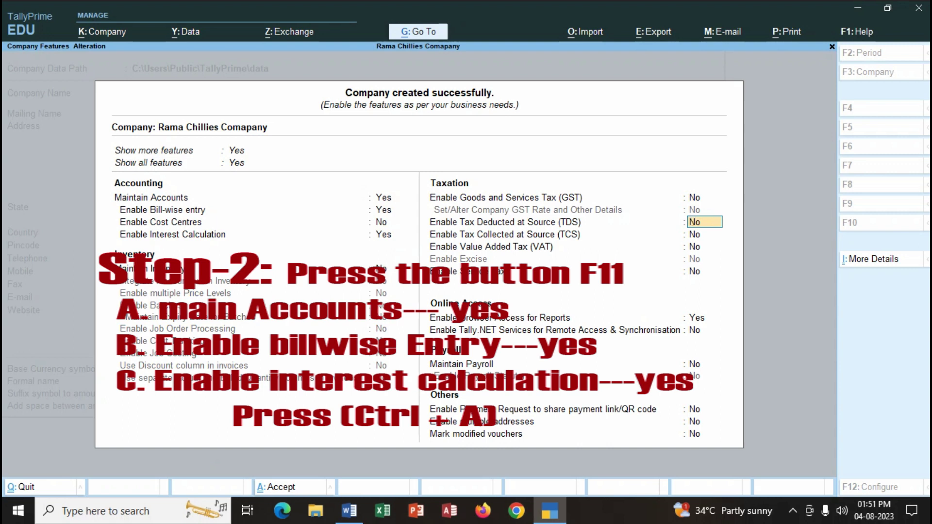
pyautogui.hotkey('ctrl', 'a')
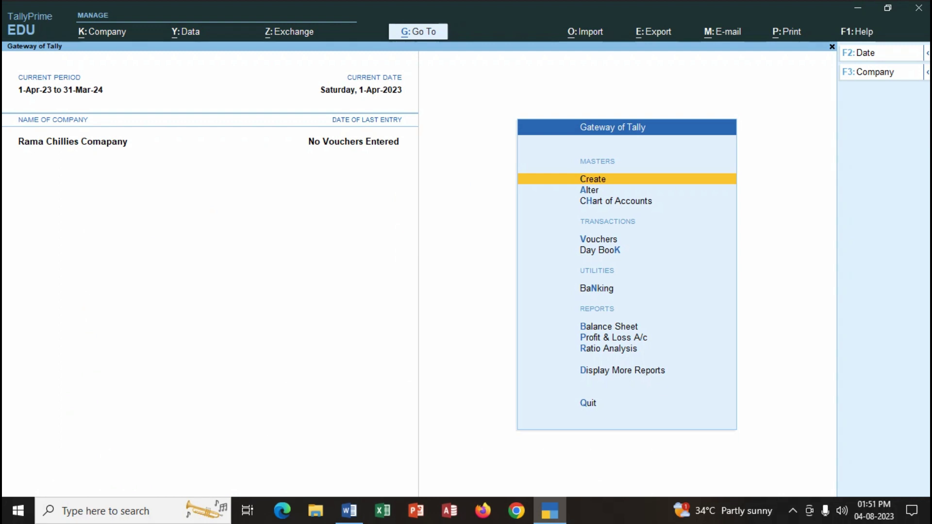
# - Switch to the Word document and correct the date in item 14 to 30-04-2023
pyautogui.click(349, 511)
pyautogui.scroll(-8, 340, 281)
pyautogui.scroll(-10, 466, 281)
pyautogui.scroll(3, 466, 281)
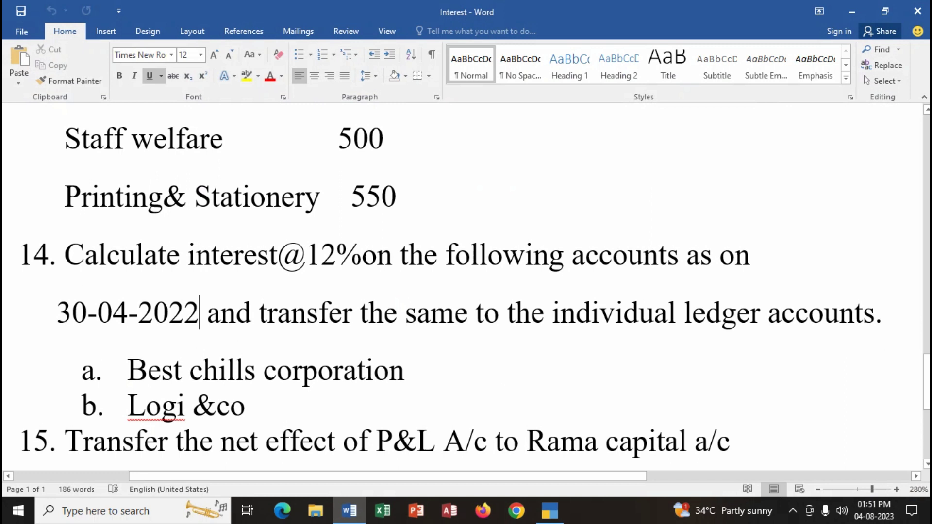
pyautogui.press('BackSpace')
pyautogui.write('3')
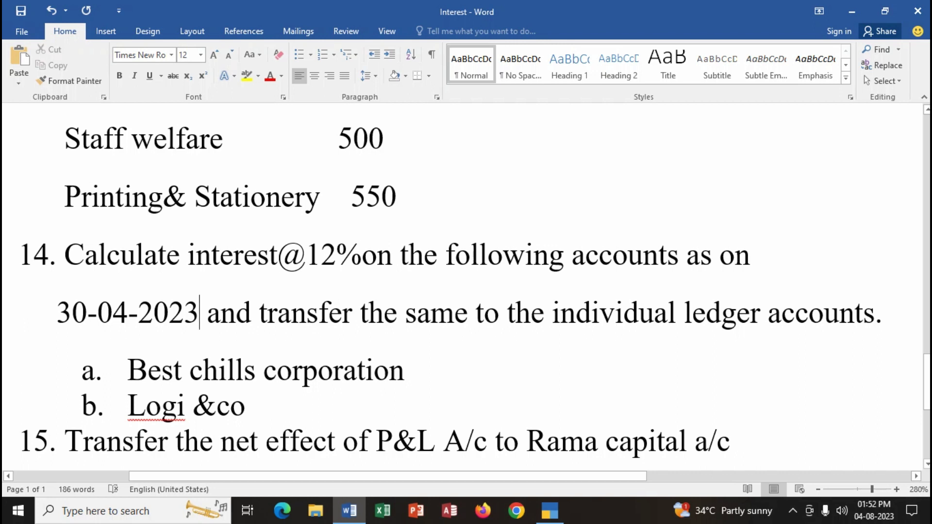
# - Colour the text "Best chills corporation." in item 5 red
pyautogui.scroll(5, 466, 286)
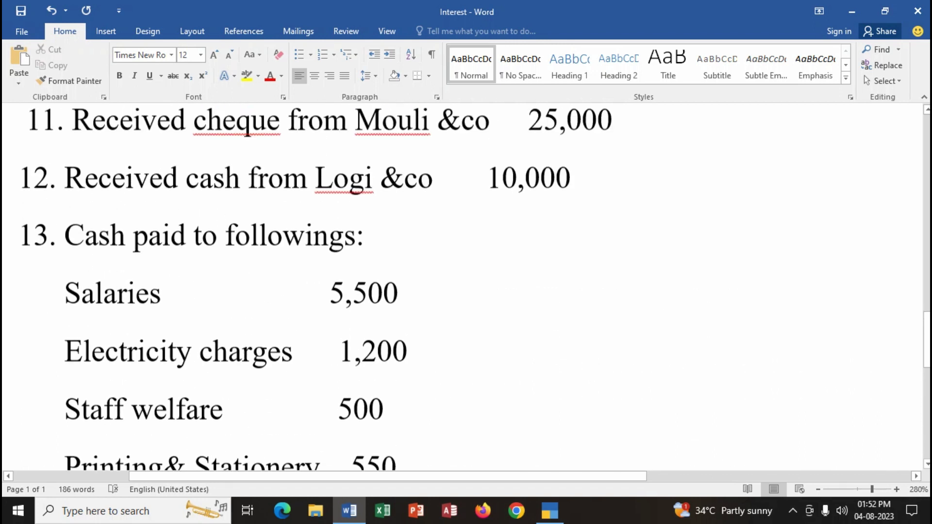
pyautogui.scroll(10, 466, 286)
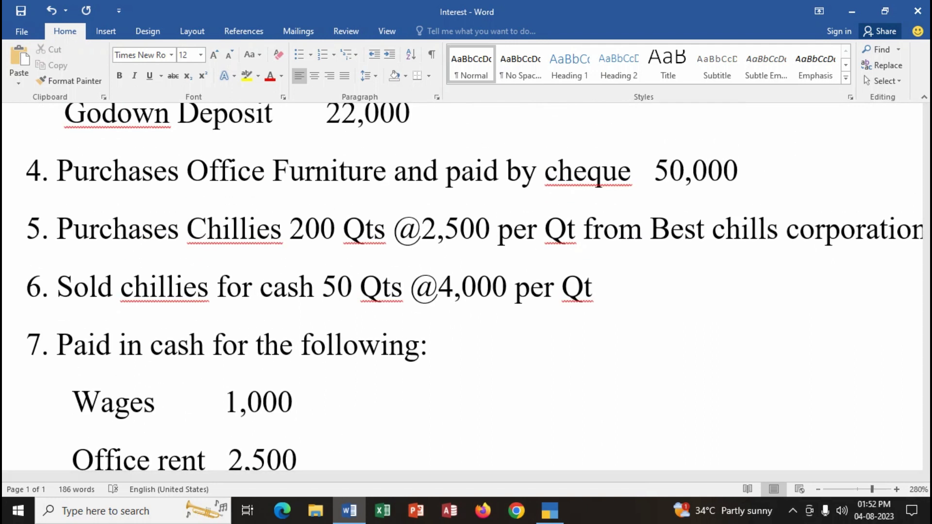
pyautogui.scroll(-2, 466, 286)
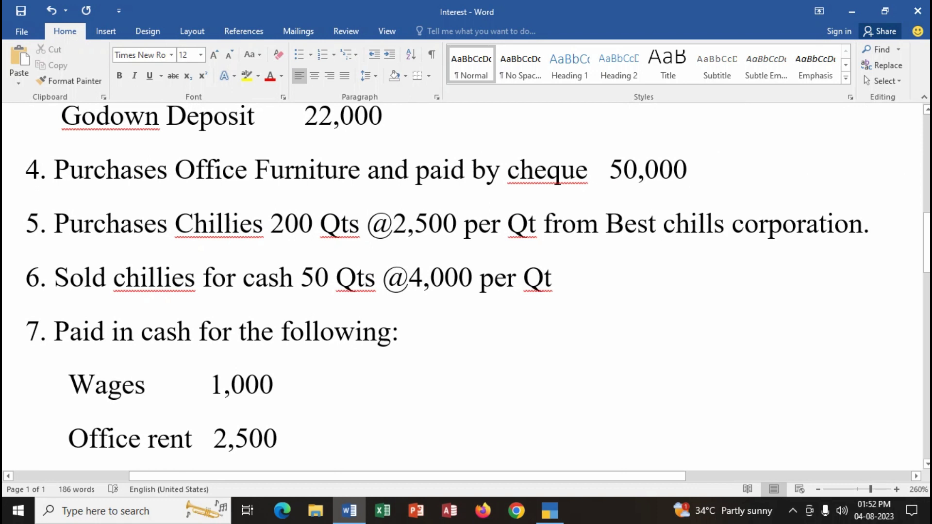
pyautogui.moveTo(606, 223); pyautogui.dragTo(870, 225)
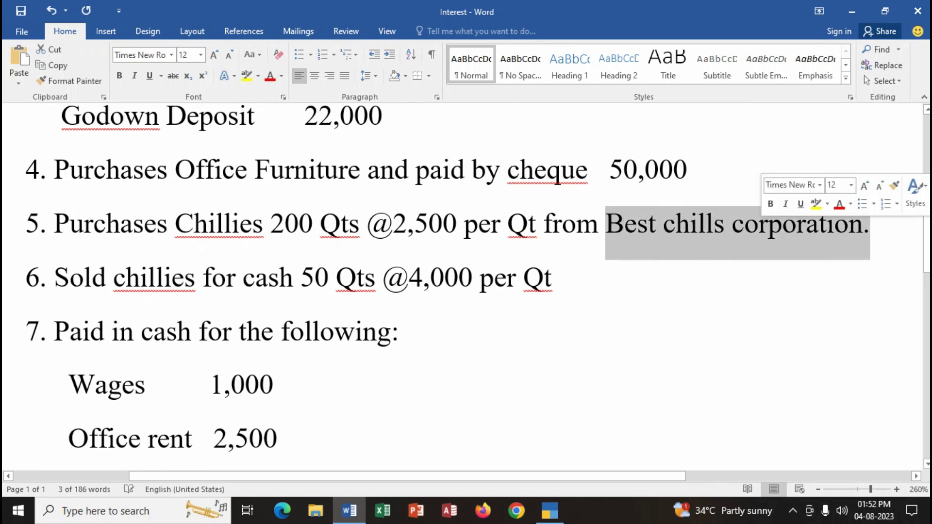
pyautogui.click(839, 203)
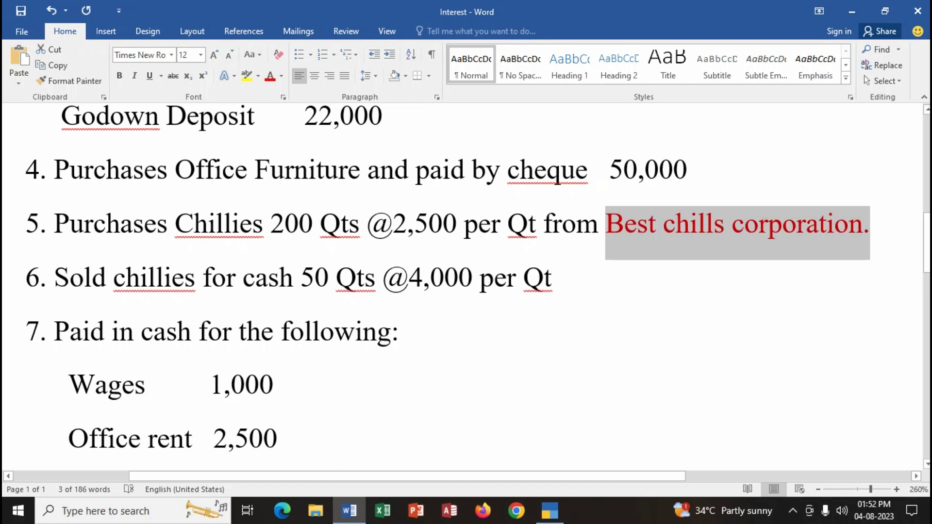
# - Colour the text "Logi&co@4" in item 10 red
pyautogui.scroll(-7, 466, 282)
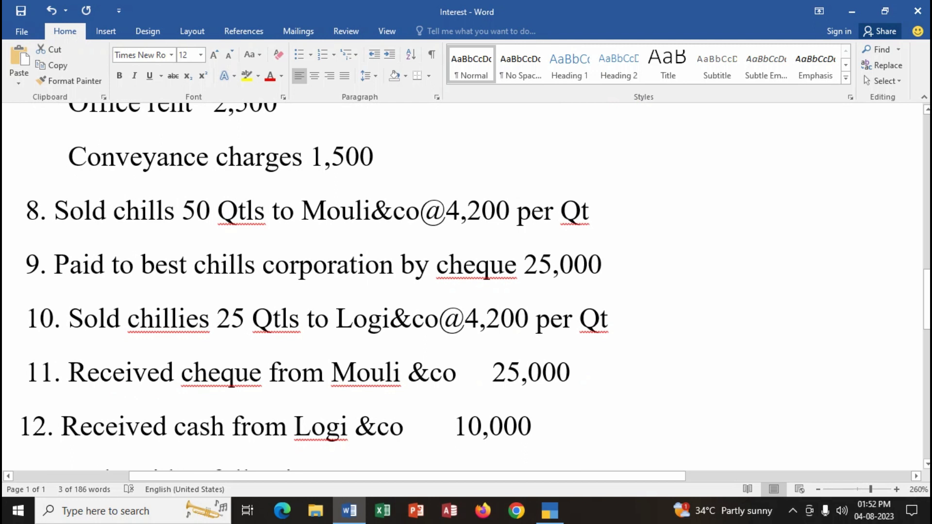
pyautogui.moveTo(336, 321); pyautogui.dragTo(479, 320)
pyautogui.click(550, 305)
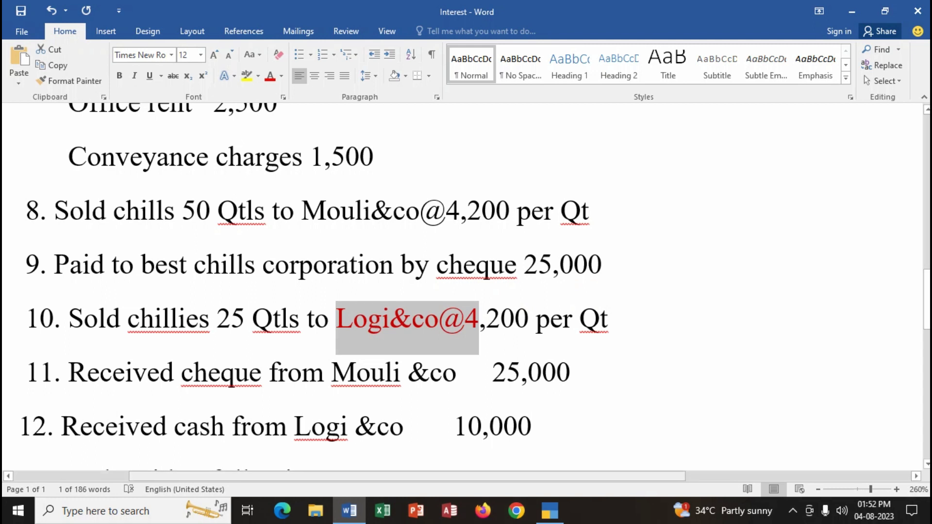
# - Switch to TallyPrime and start a new ledger named "B C C" without an alias
pyautogui.click(549, 511)
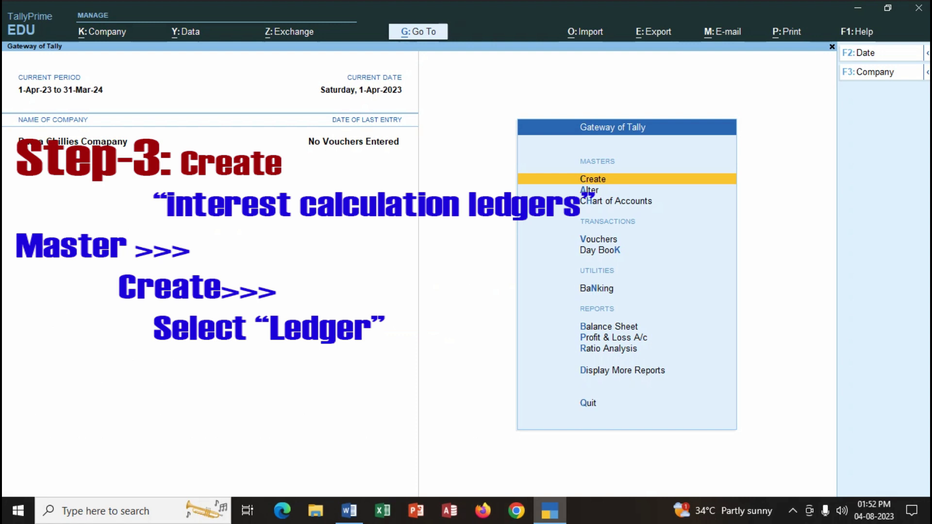
pyautogui.press('Return')
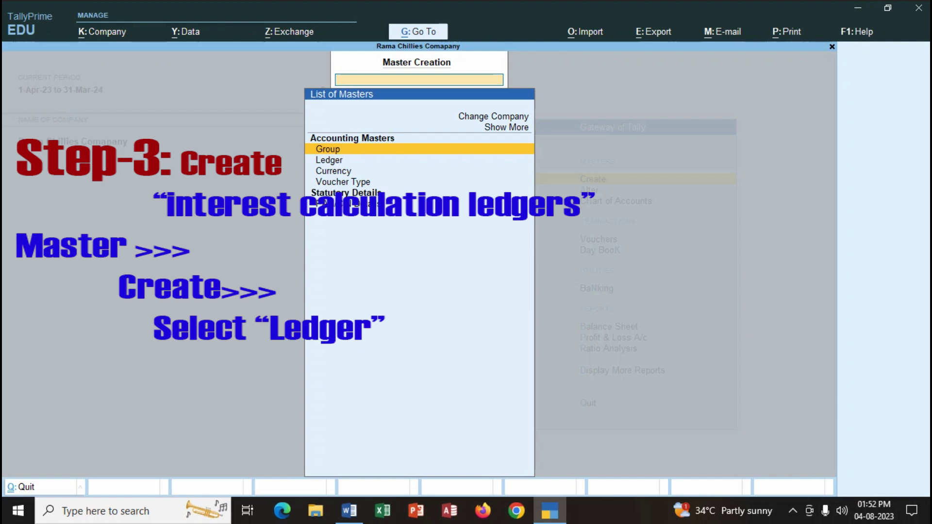
pyautogui.press('Down')
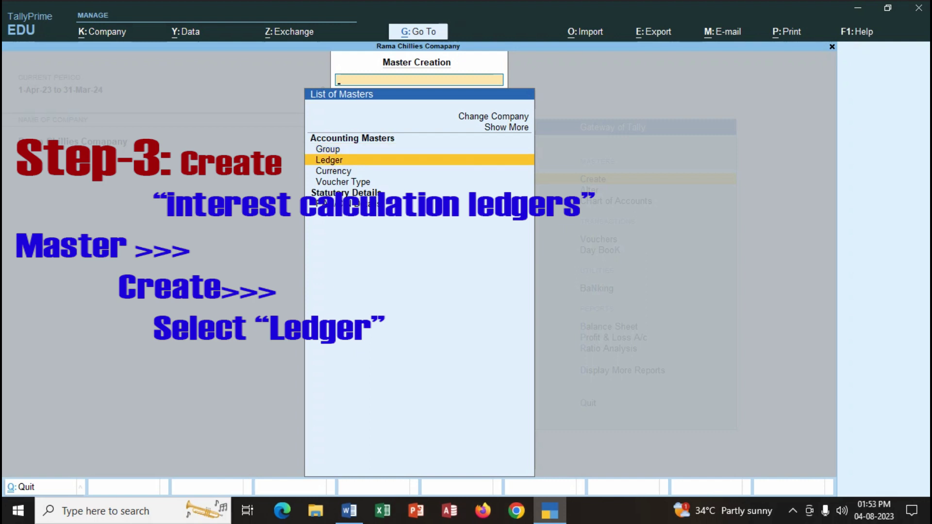
pyautogui.press('Return')
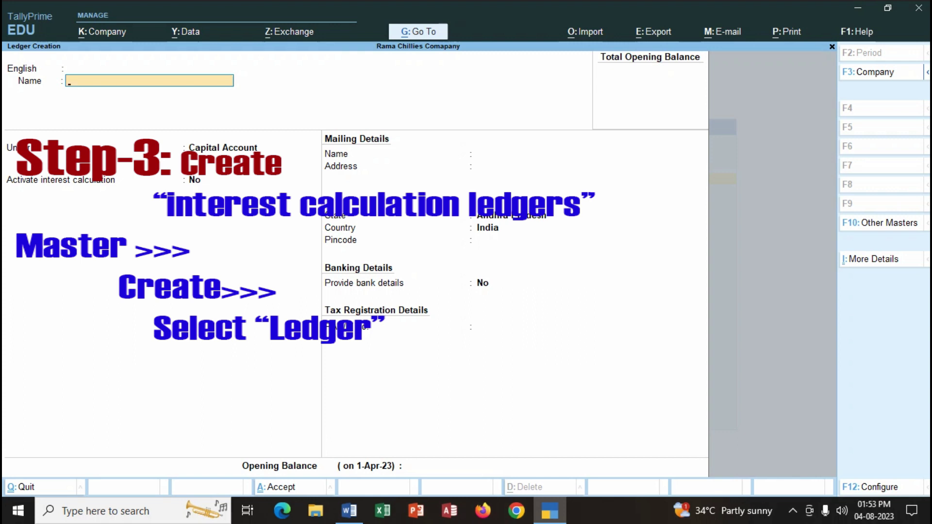
pyautogui.write('B')
pyautogui.press('BackSpace')
pyautogui.write('C ')
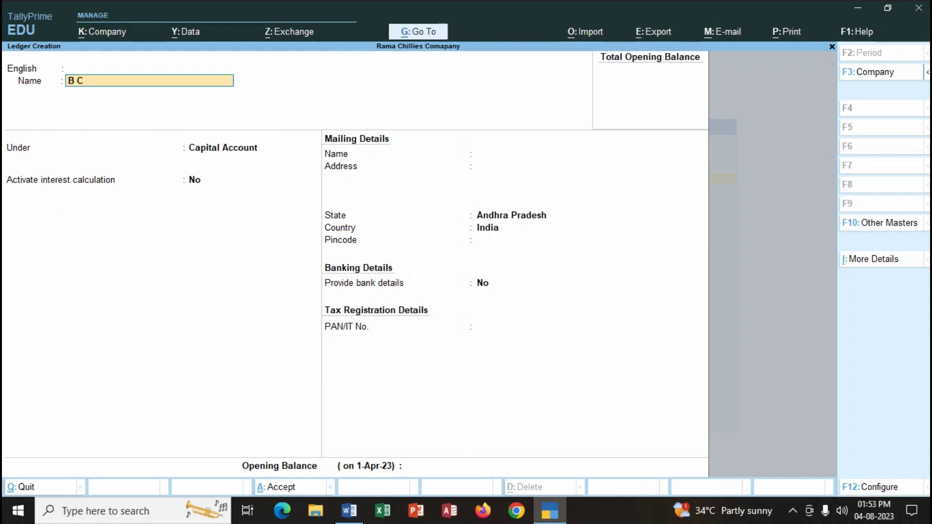
pyautogui.write('c')
pyautogui.press('Return')
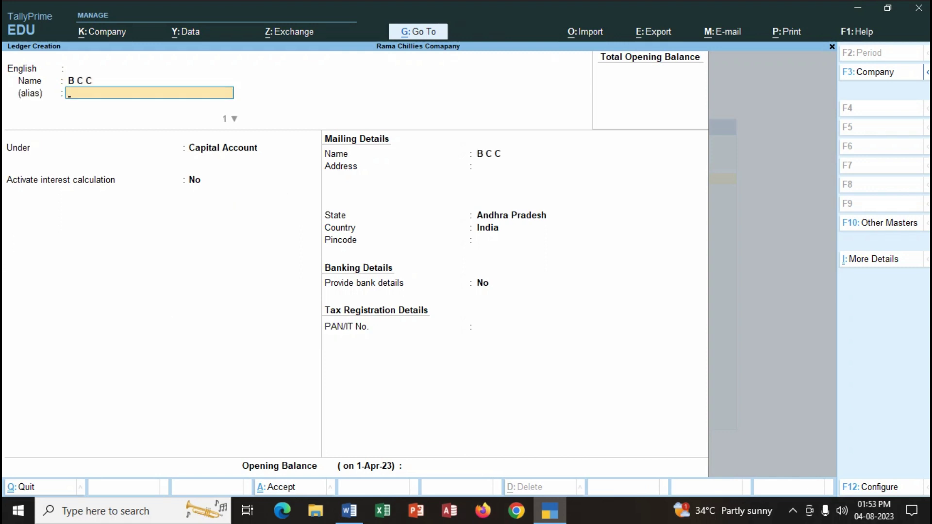
pyautogui.press('Return')
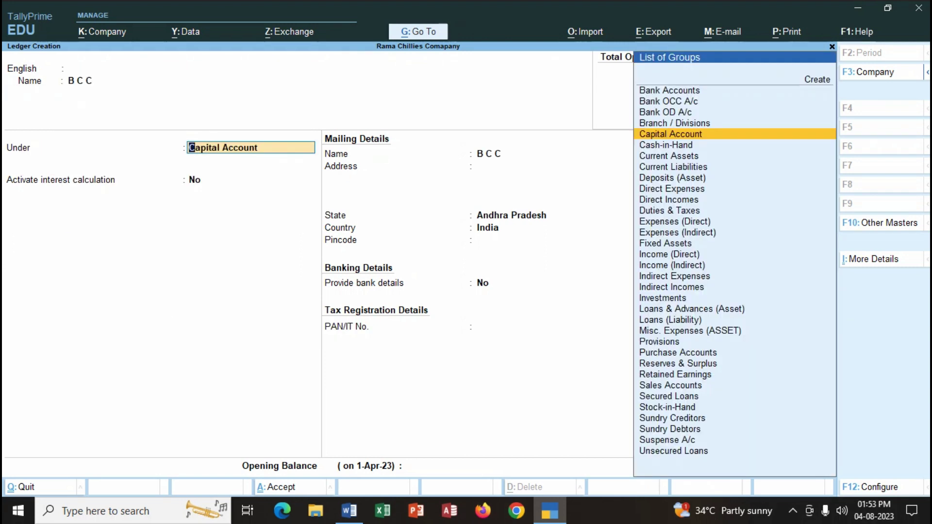
# - Place the B C C ledger under Sundry Creditors and keep bill-by-bill balances set to Yes
pyautogui.write('Su')
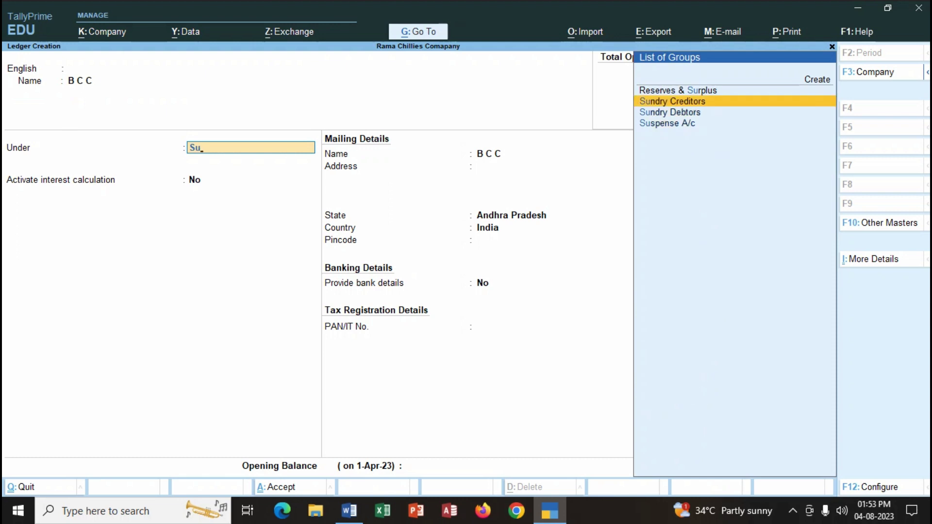
pyautogui.press('Return')
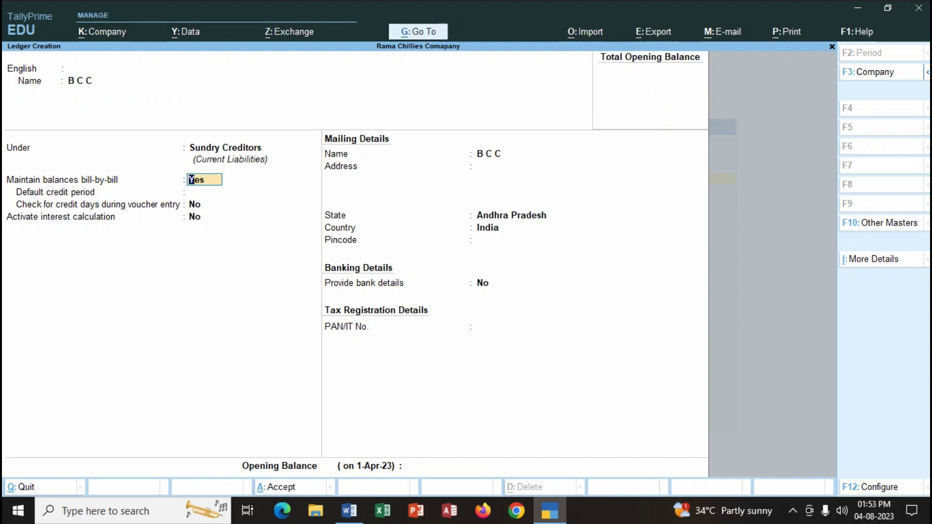
pyautogui.press('Return')
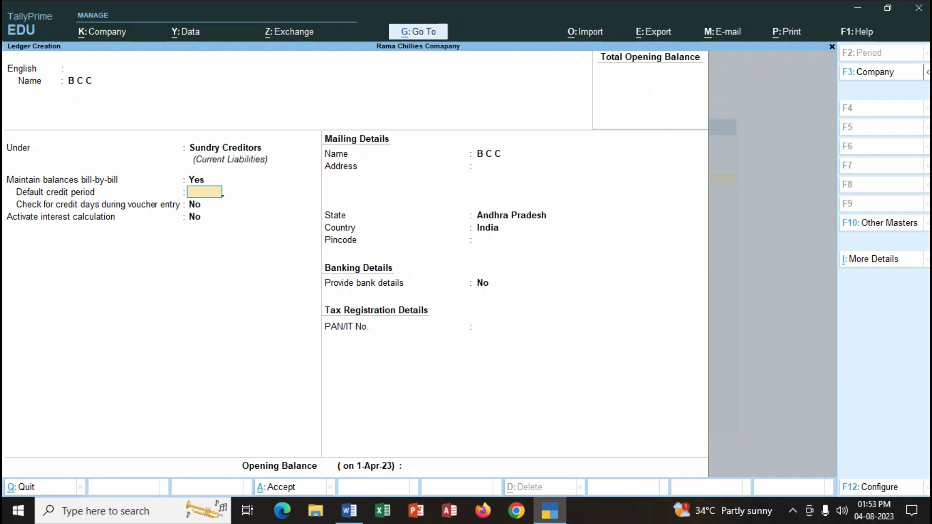
# - Switch to the Interest document in Word and review the transactions and the item 14 interest instruction
pyautogui.click(349, 510)
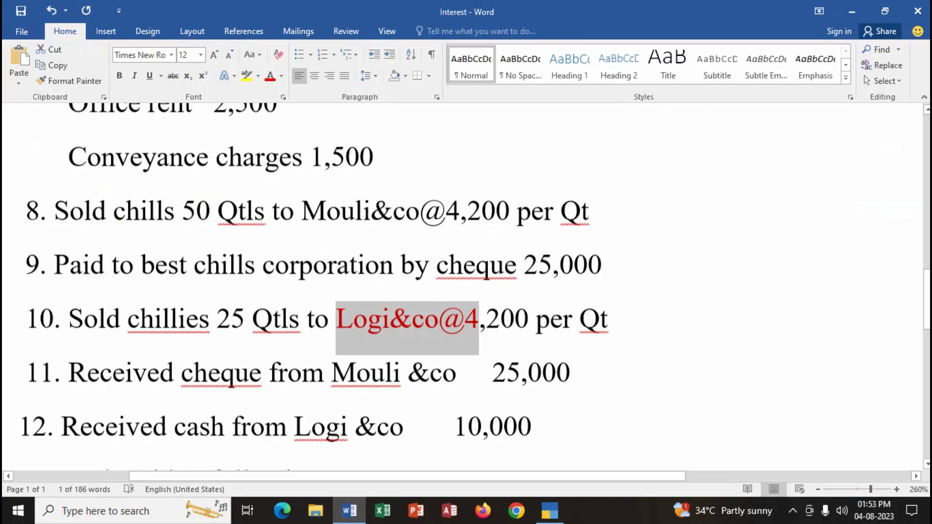
pyautogui.scroll(6, 465, 282)
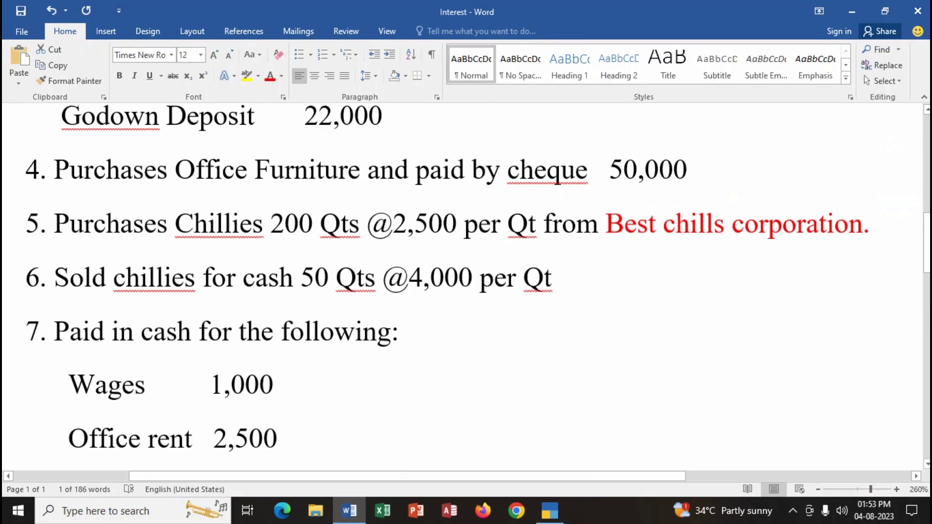
pyautogui.scroll(8, 466, 282)
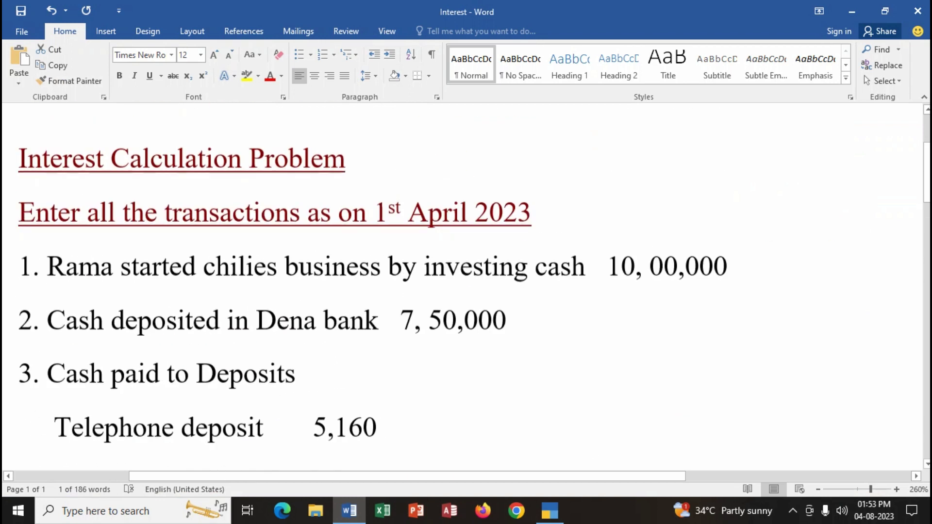
pyautogui.scroll(-15, 466, 282)
pyautogui.scroll(-5, 418, 286)
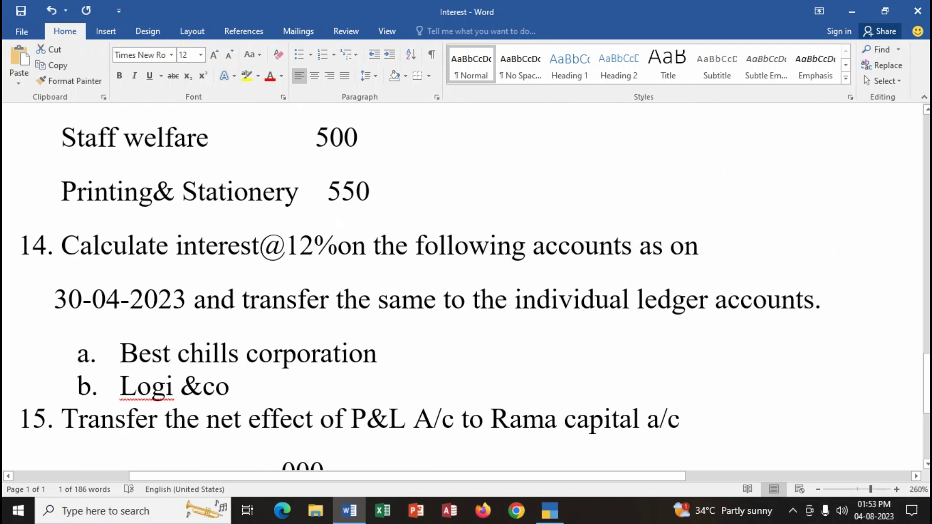
pyautogui.scroll(10, 466, 287)
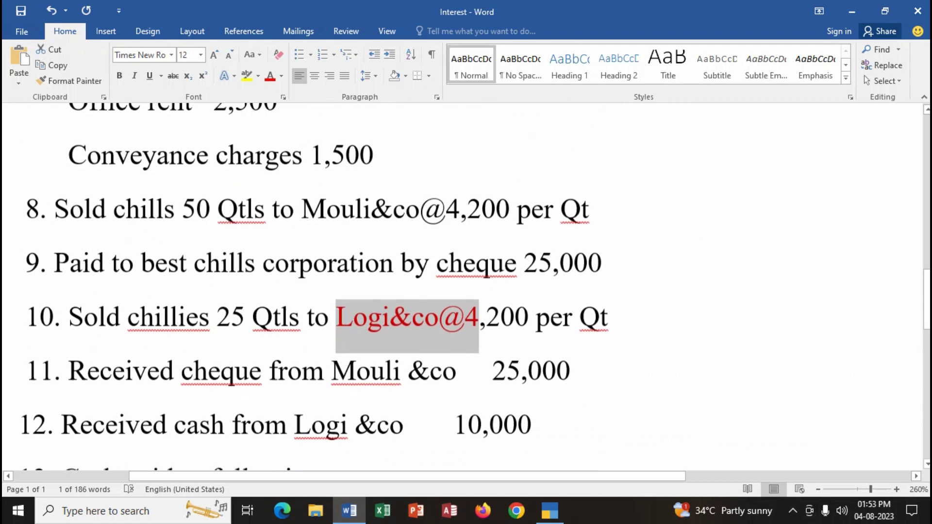
pyautogui.scroll(4, 466, 286)
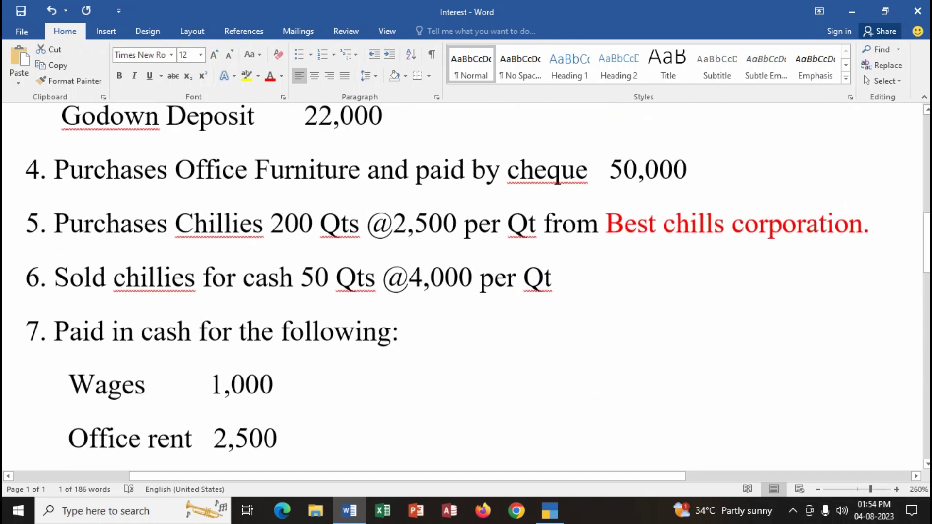
pyautogui.scroll(-8, 466, 286)
pyautogui.scroll(-5, 466, 287)
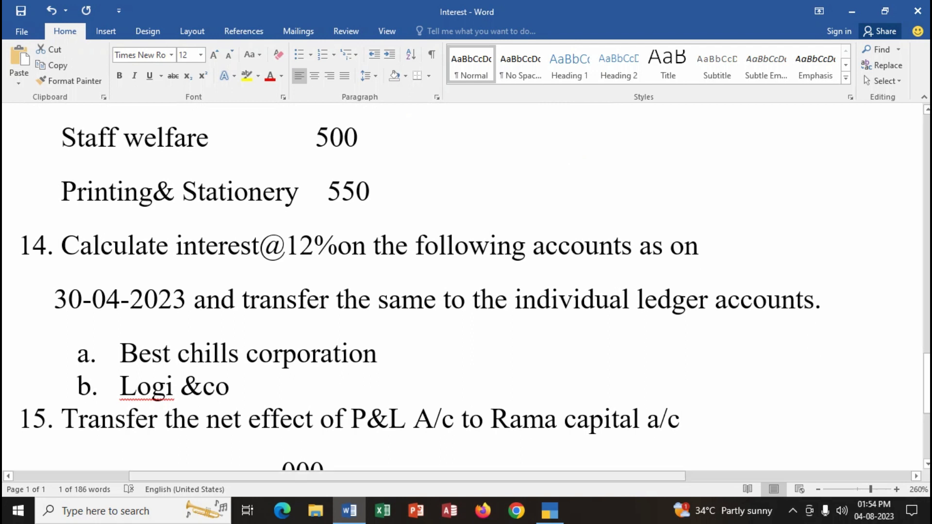
# - Switch to TallyPrime, set the B C C default credit period to 30 days and activate interest calculation, leaving the credit-days check at No
pyautogui.click(550, 510)
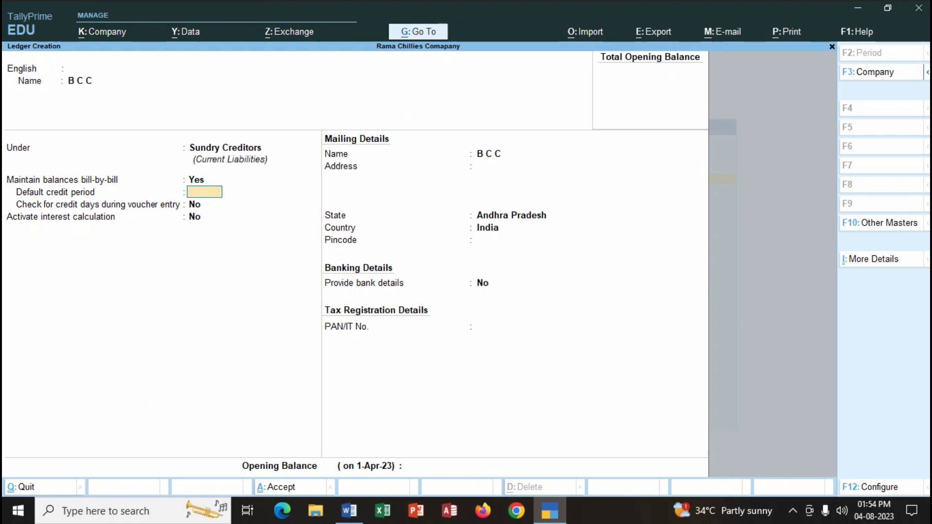
pyautogui.write('30')
pyautogui.press('Return')
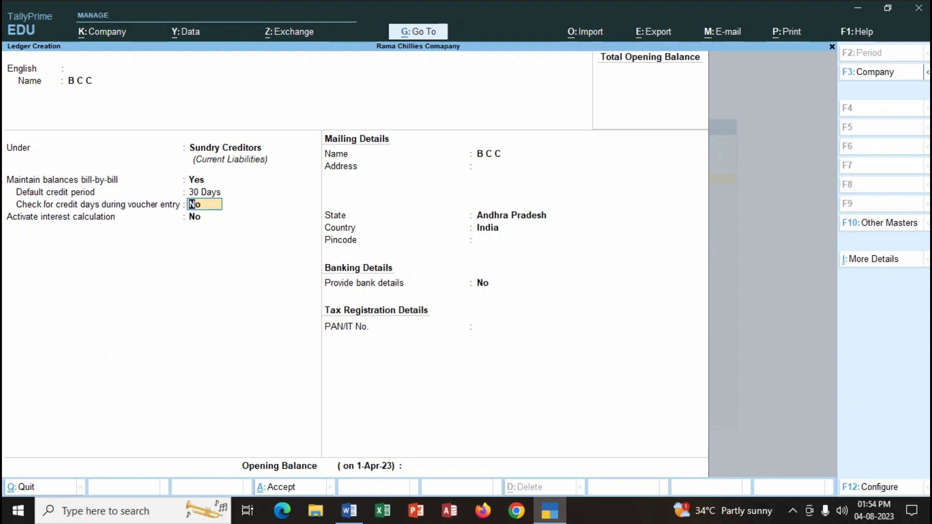
pyautogui.press('Return')
pyautogui.write('yes')
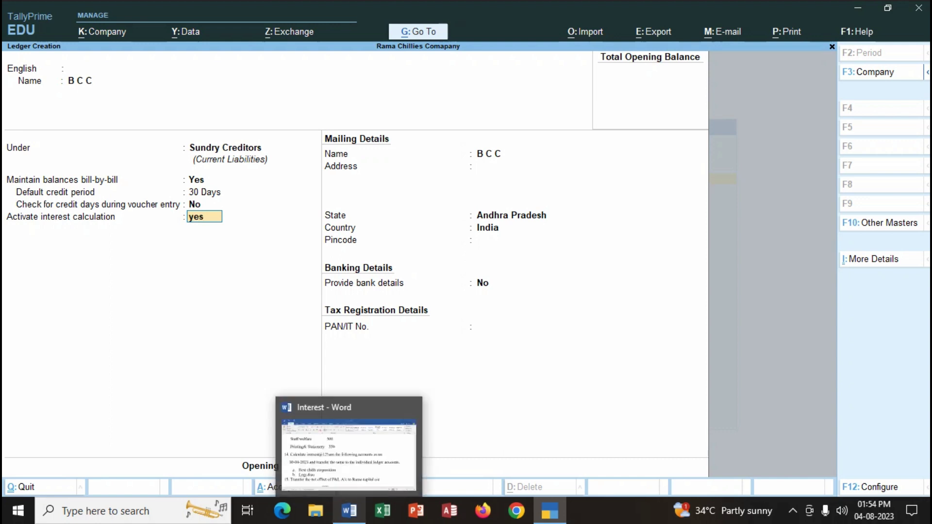
# - Switch to Word and paste the captured ledger creation screen into a new blank document
pyautogui.click(349, 510)
pyautogui.click(22, 31)
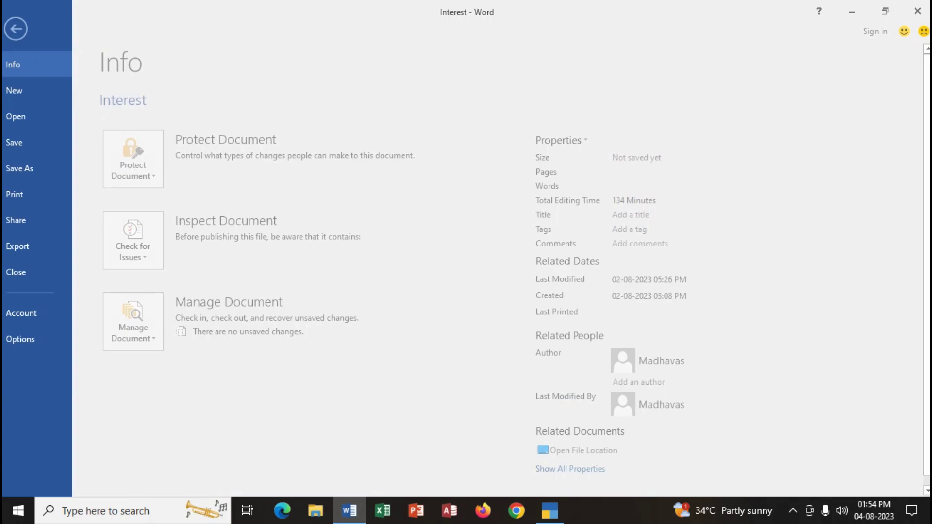
pyautogui.click(27, 91)
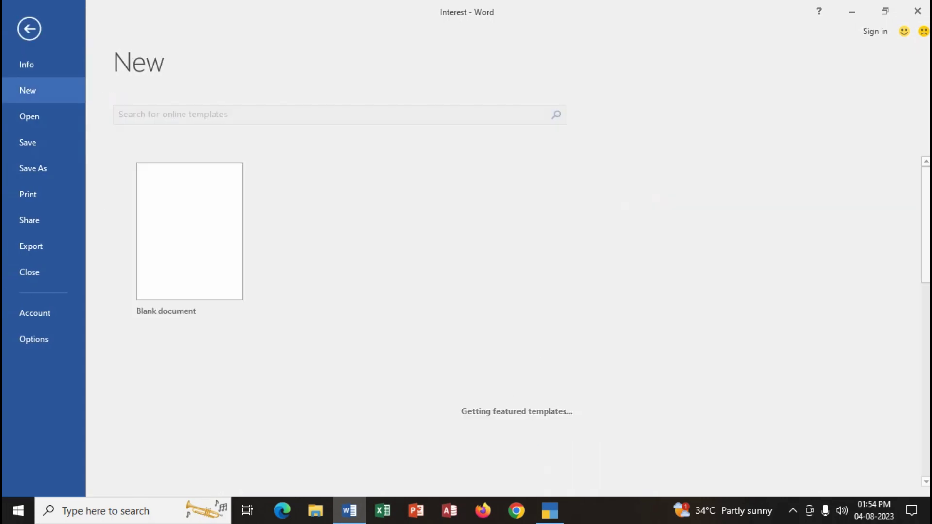
pyautogui.press('Escape')
pyautogui.hotkey('ctrl', 'v')
pyautogui.scroll(2, 466, 287)
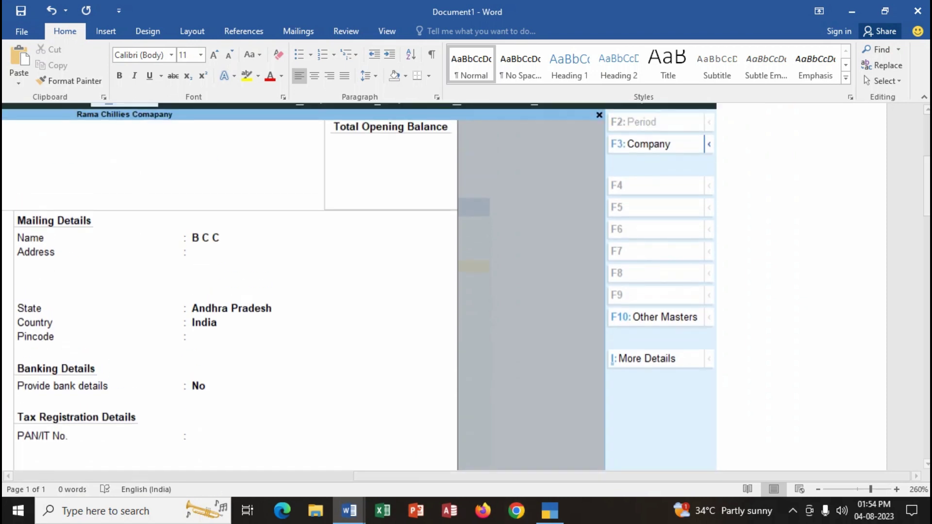
# - Examine the credit period and interest calculation settings in the pasted ledger screenshot at a larger size
pyautogui.hscroll(-2, 466, 286)
pyautogui.hscroll(-5, 466, 286)
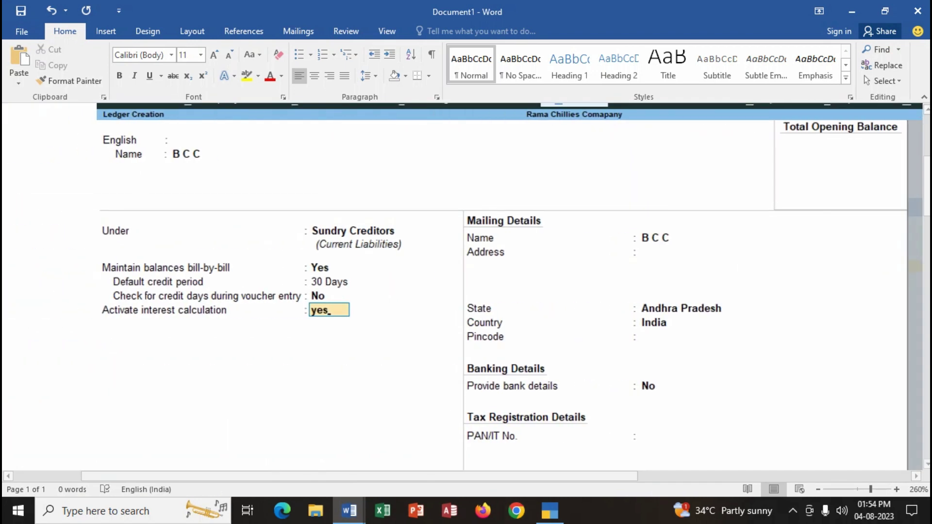
pyautogui.scroll(3, 466, 286)
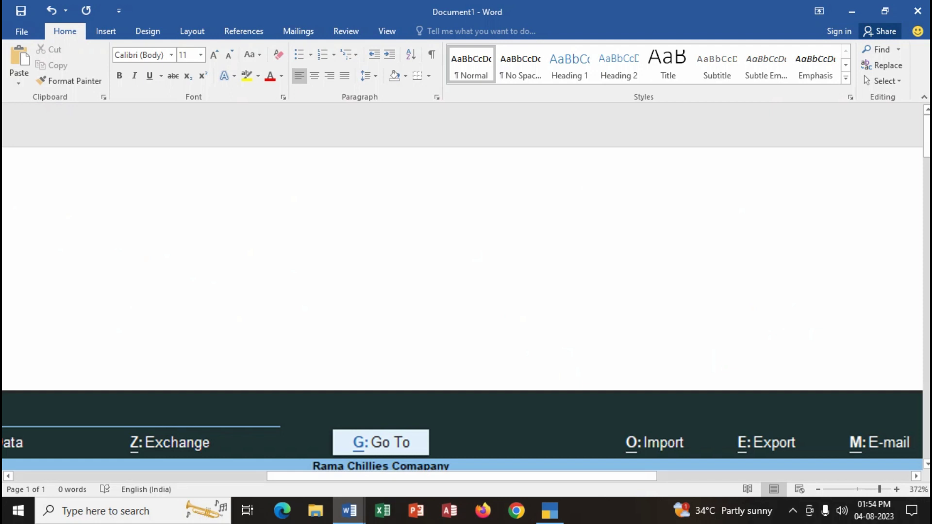
pyautogui.hscroll(-3, 466, 286)
pyautogui.hscroll(-3, 466, 286)
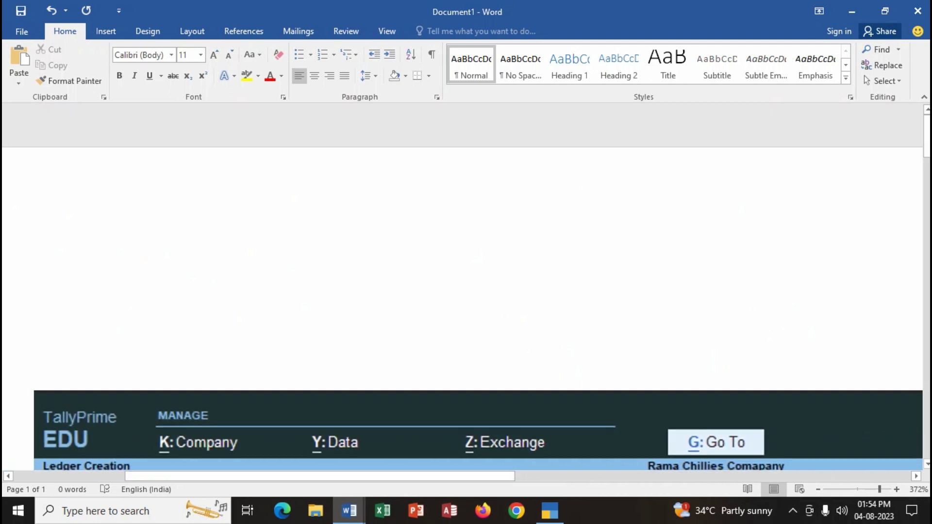
pyautogui.scroll(-8, 466, 287)
pyautogui.scroll(-1, 466, 286)
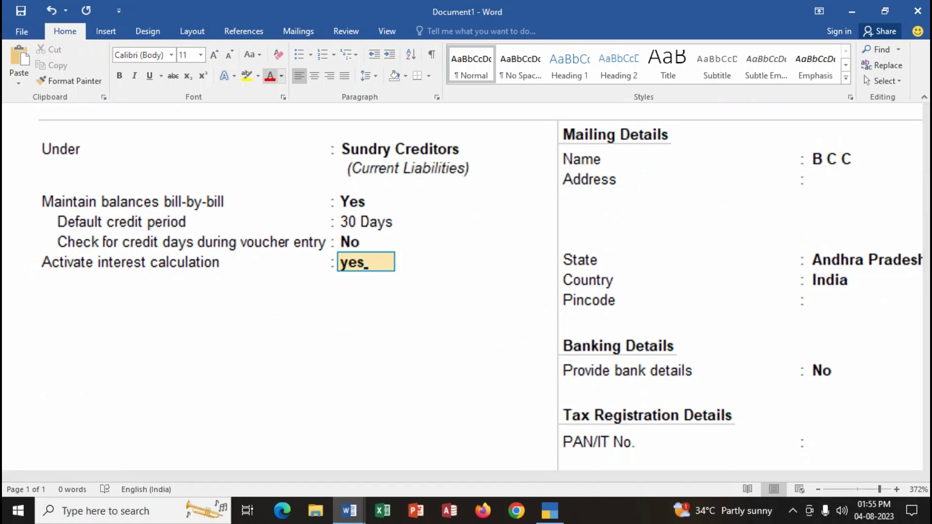
pyautogui.hotkey('ctrl', 'End')
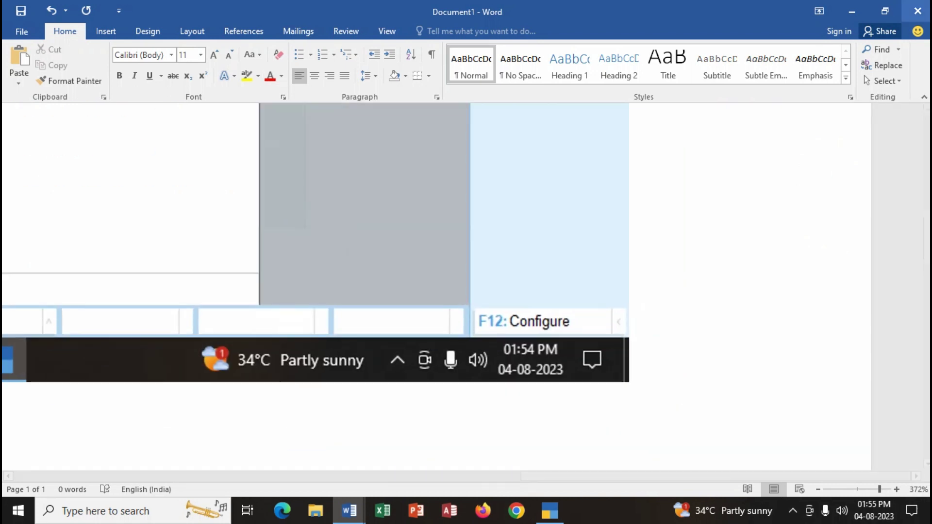
# - Close the screenshot document without saving it
pyautogui.click(917, 11)
pyautogui.press('Tab')
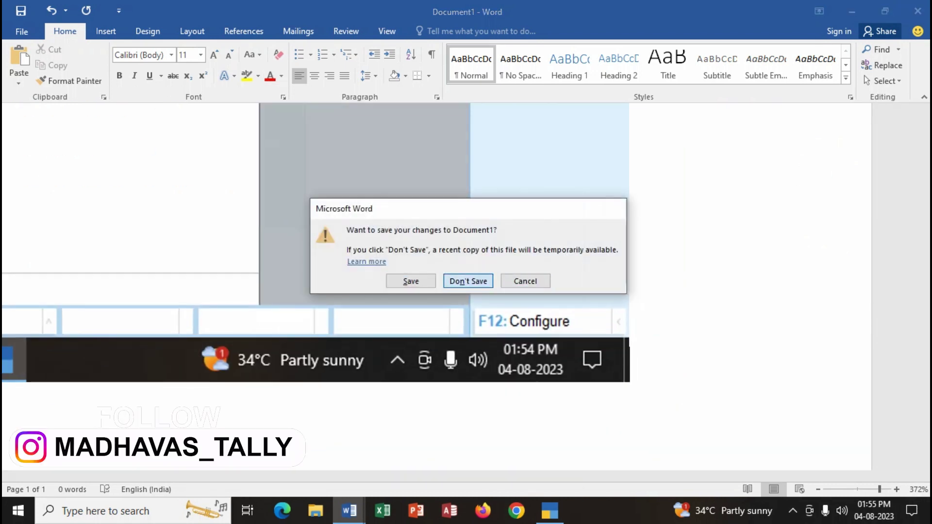
pyautogui.press('Return')
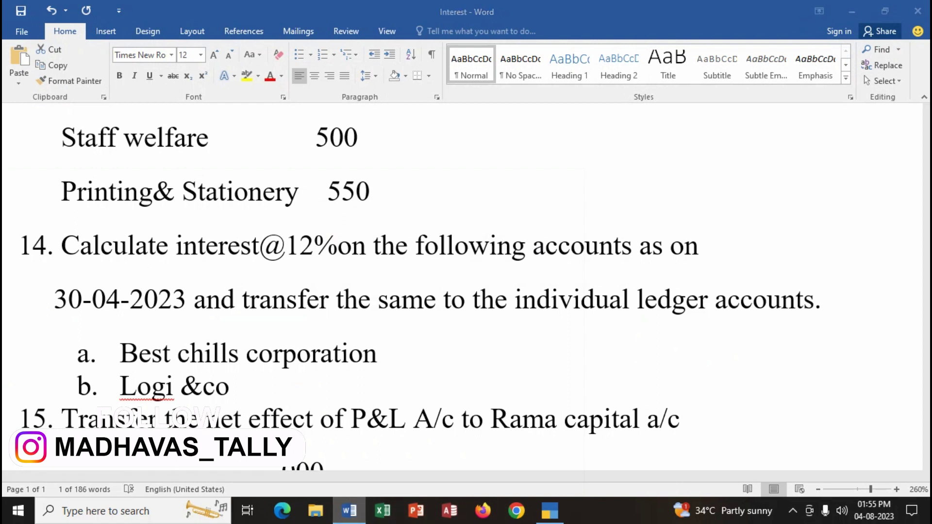
# - Switch to TallyPrime and open the B C C interest parameters, keeping transaction-by-transaction calculation at No after consulting item 14 in Word
pyautogui.hotkey('alt', 'Tab')
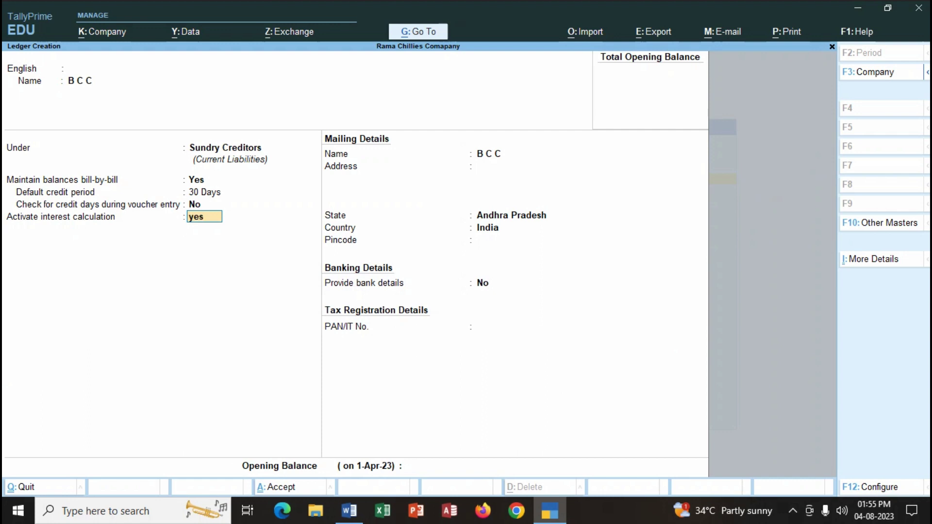
pyautogui.press('Return')
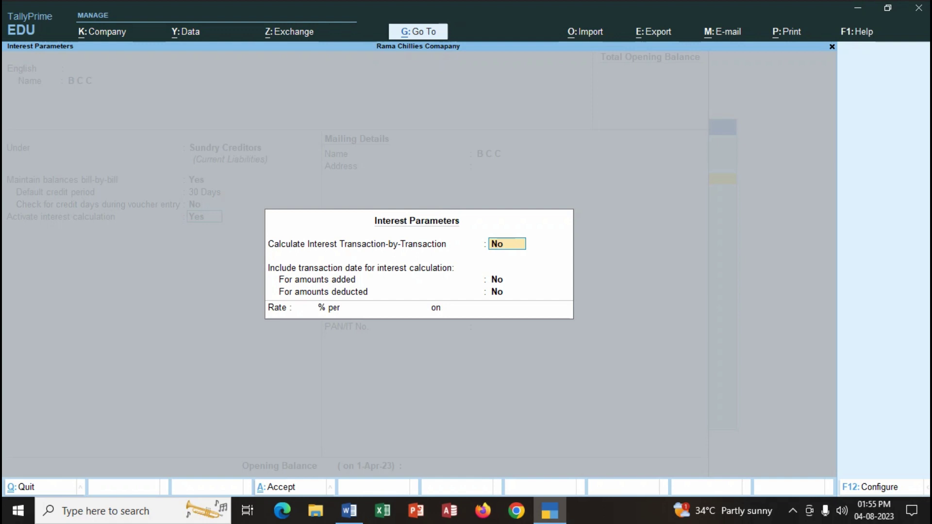
pyautogui.hotkey('alt', 'Tab')
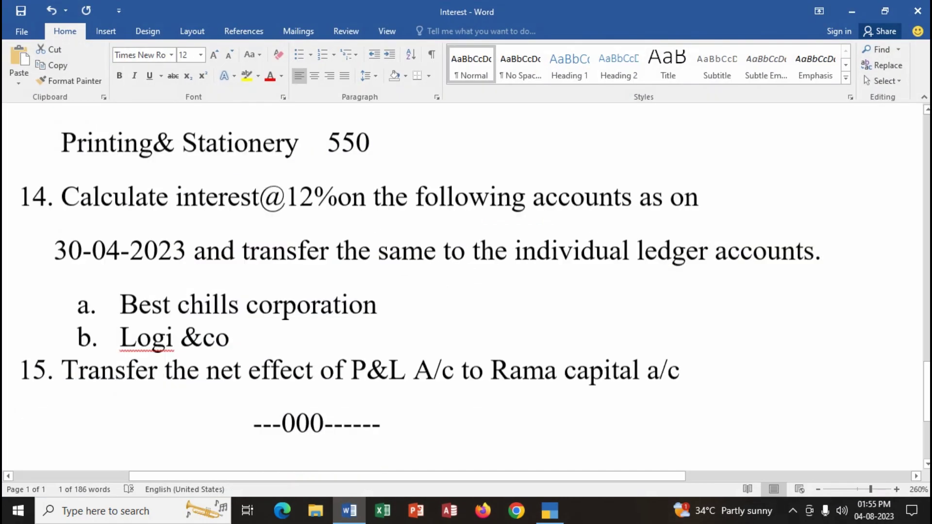
pyautogui.scroll(1, 475, 297)
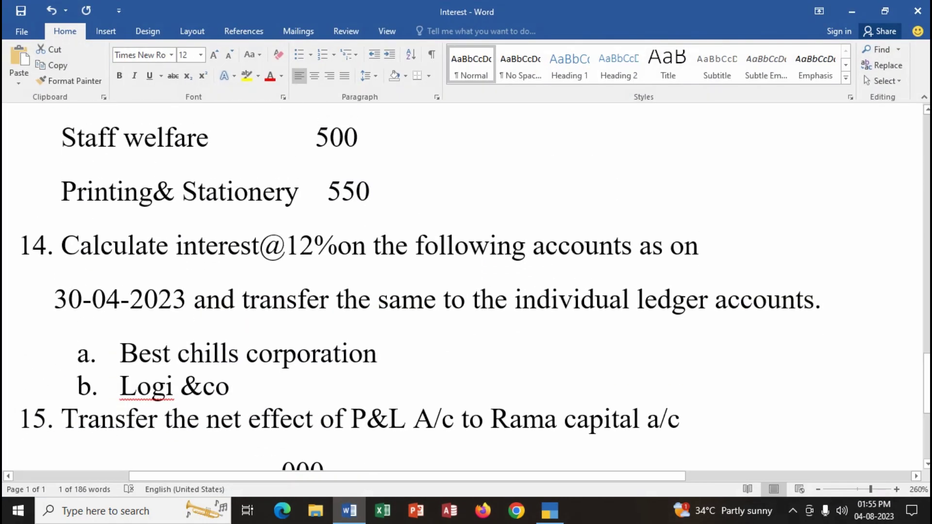
pyautogui.moveTo(120, 352); pyautogui.dragTo(396, 353)
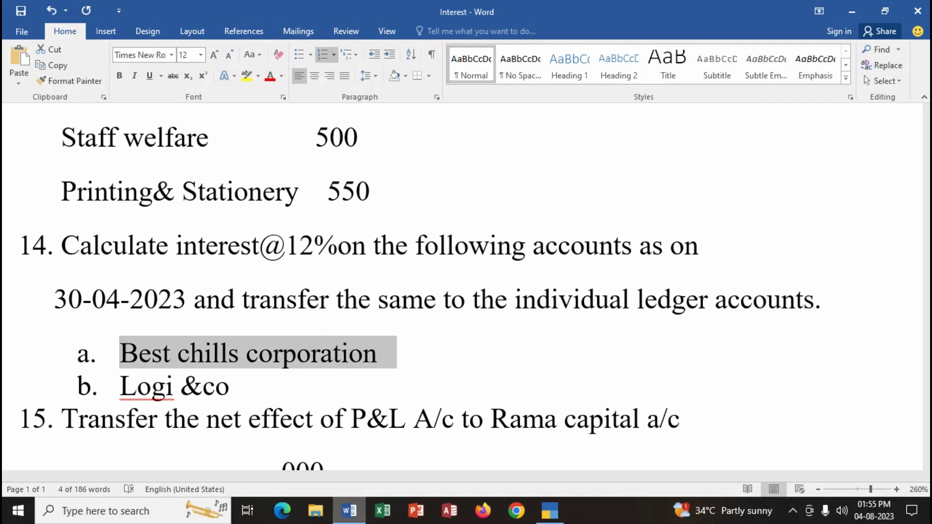
pyautogui.click(549, 510)
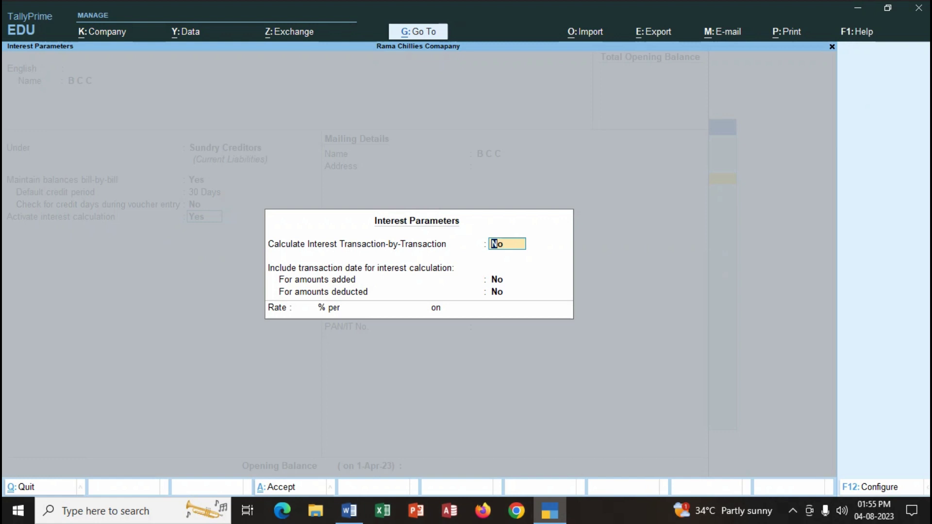
pyautogui.click(496, 279)
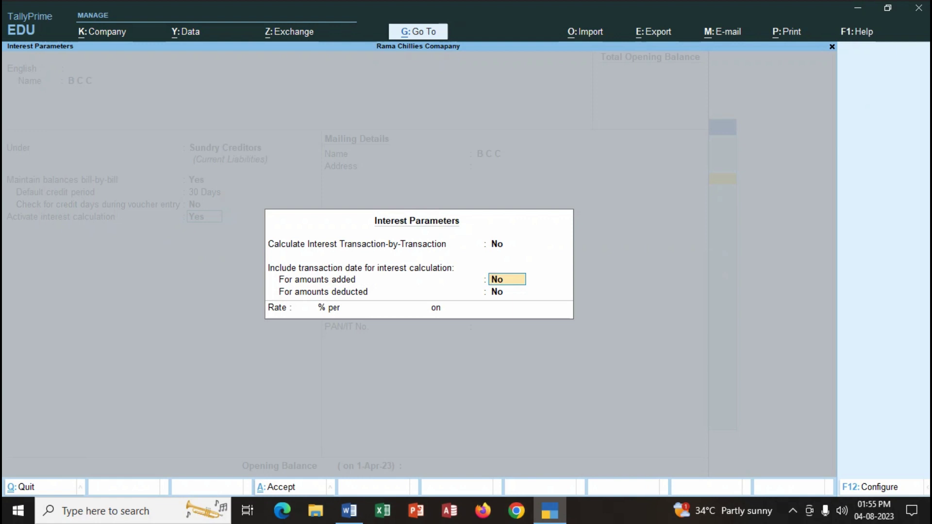
# - Switch to Word and colour the text "Best chills corporation" in item 14a red
pyautogui.click(349, 511)
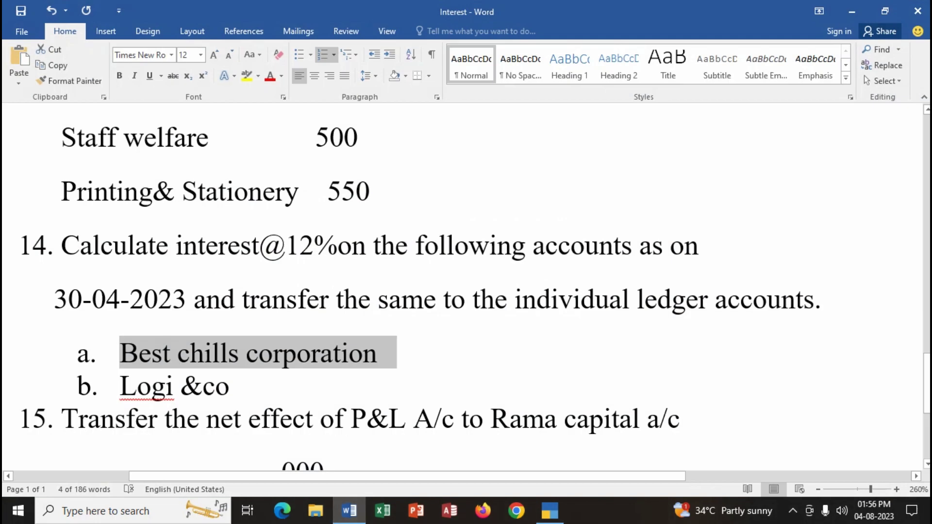
pyautogui.click(246, 353)
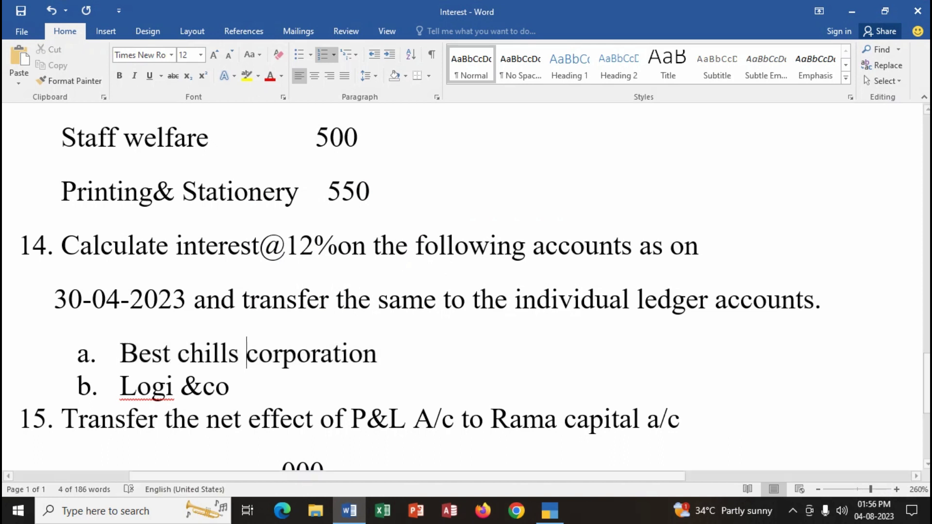
pyautogui.moveTo(122, 352); pyautogui.dragTo(396, 353)
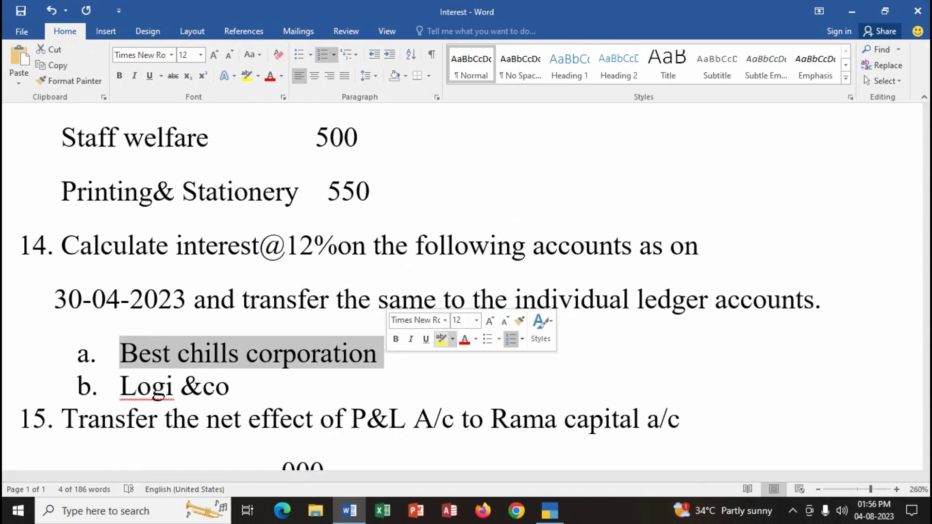
pyautogui.click(464, 338)
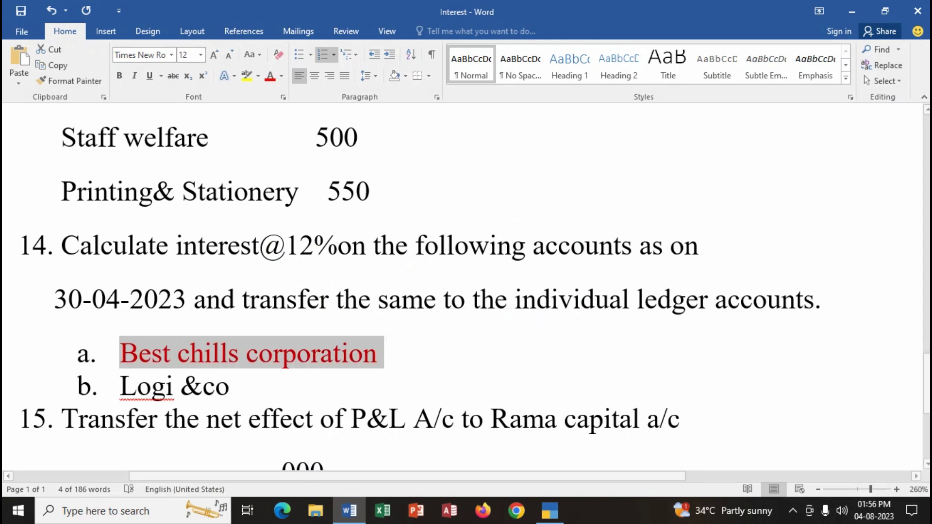
# - Switch back to the interest parameters in TallyPrime and select the transaction-date setting for amounts added
pyautogui.hotkey('alt', 'Tab')
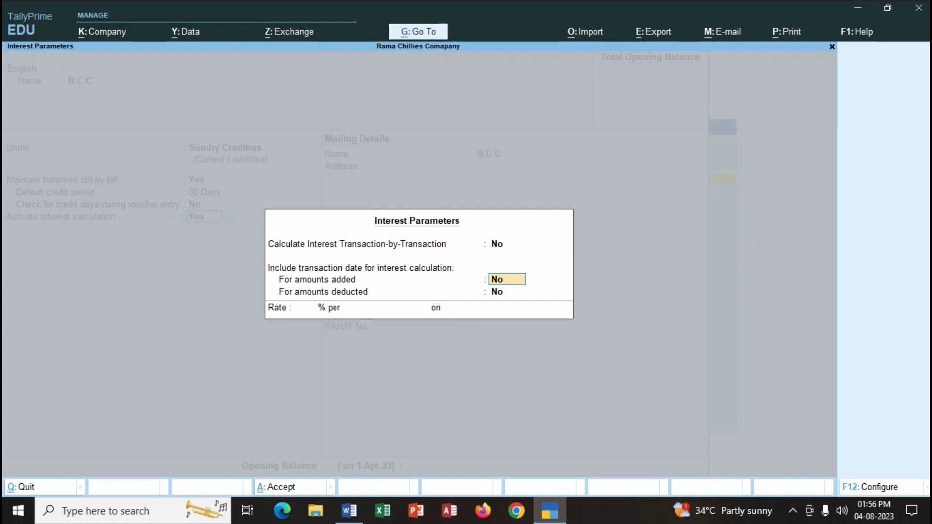
pyautogui.press('Return')
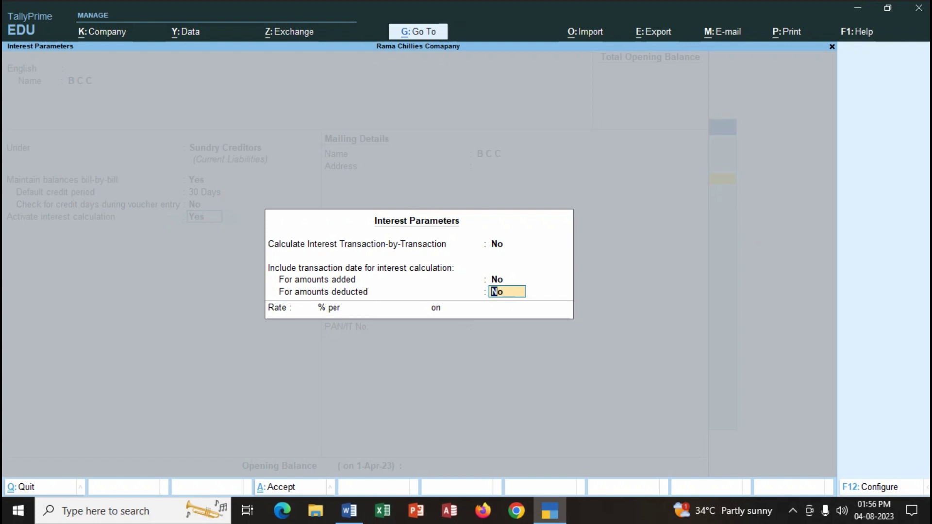
pyautogui.press('Up')
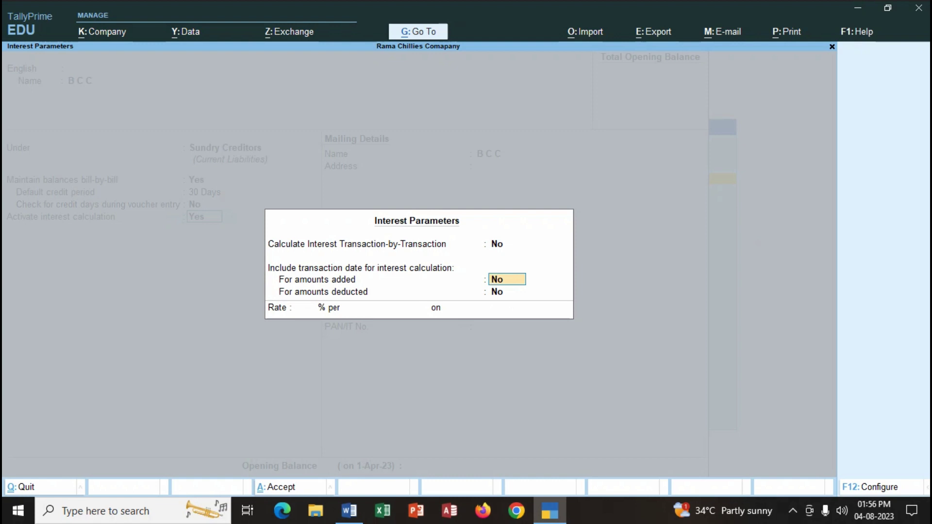
pyautogui.write('yes')
pyautogui.press('BackSpace')
pyautogui.press('BackSpace')
pyautogui.press('BackSpace')
pyautogui.write('no')
pyautogui.press('BackSpace')
pyautogui.press('BackSpace')
pyautogui.write('yes')
pyautogui.press('BackSpace')
pyautogui.press('BackSpace')
pyautogui.press('BackSpace')
# - Set inclusion of the transaction date in interest calculation to No for both amounts added and amounts deducted
pyautogui.write('no')
pyautogui.press('Return')
pyautogui.press('Return')
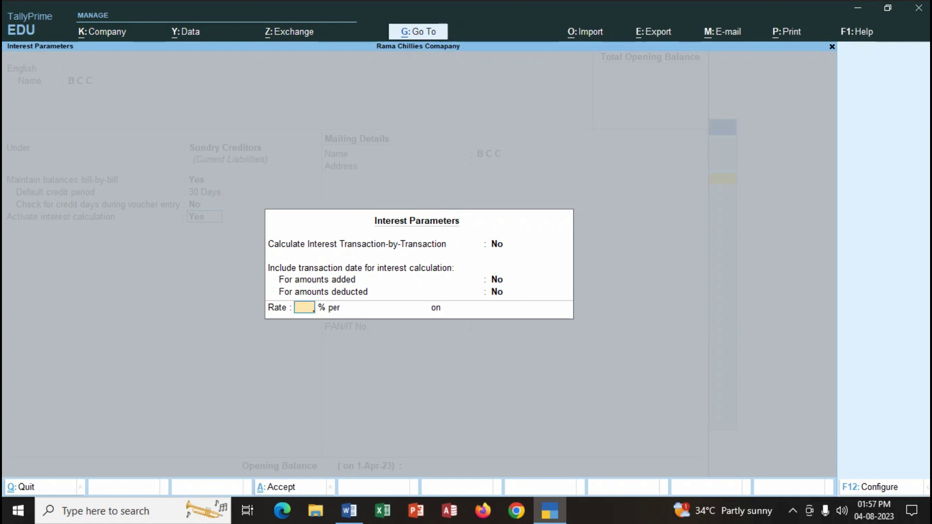
# - Consult item 14 in Word, then set the B C C interest rate in TallyPrime to 12% per 30-Day Month on All Balances
pyautogui.hotkey('alt', 'Tab')
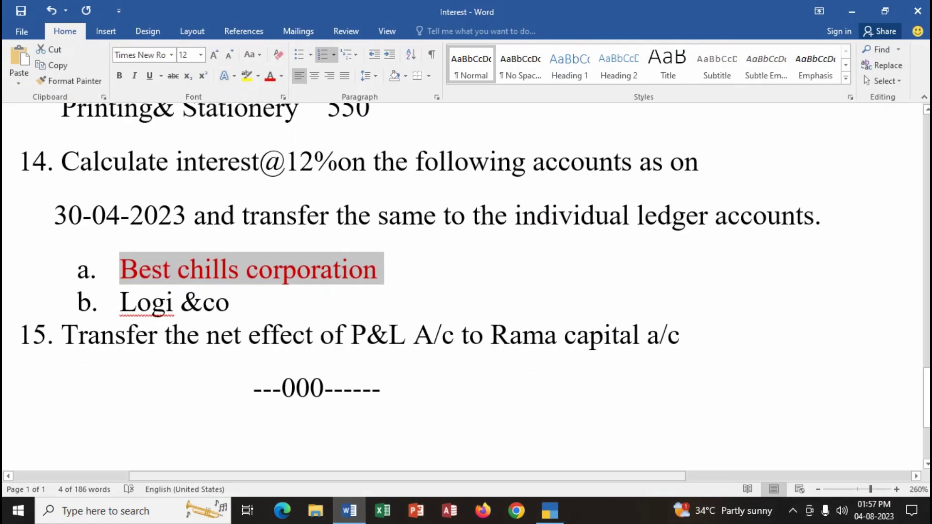
pyautogui.hotkey('alt', 'Tab')
pyautogui.write('12')
pyautogui.press('Return')
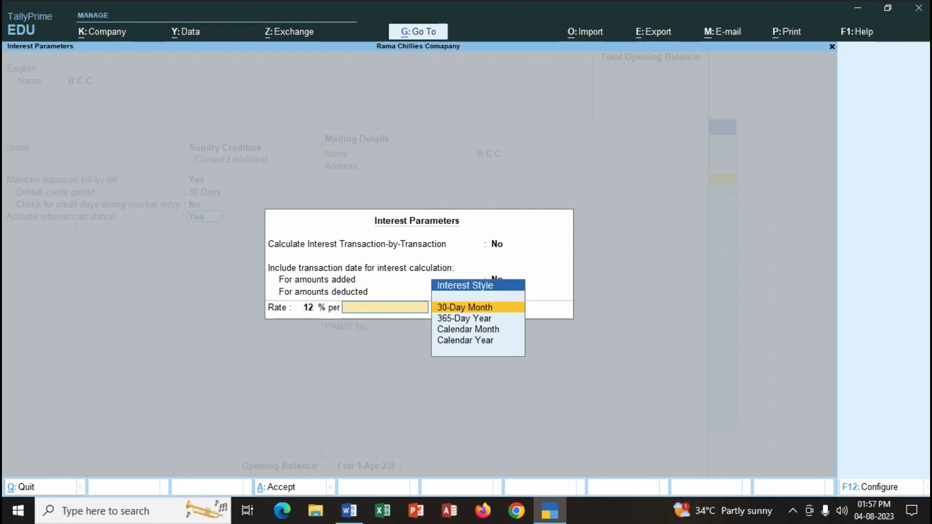
pyautogui.press('Return')
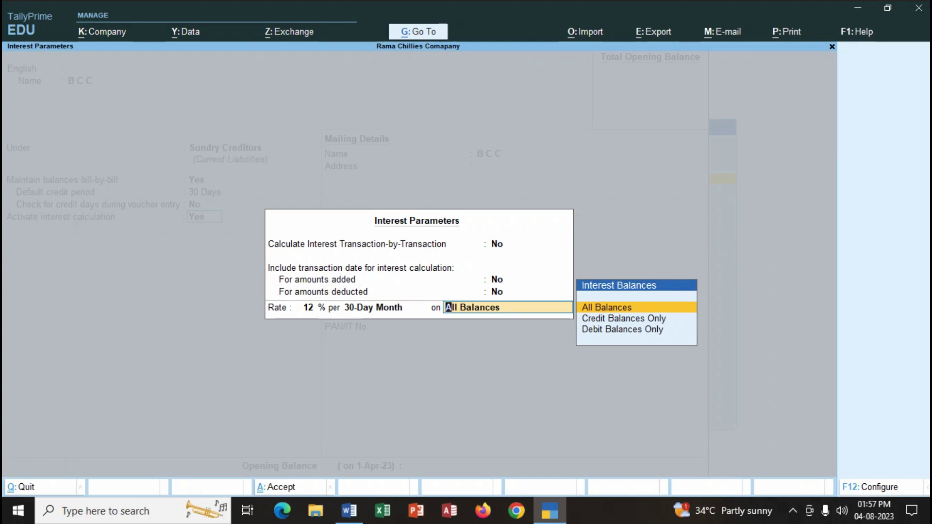
pyautogui.press('Return')
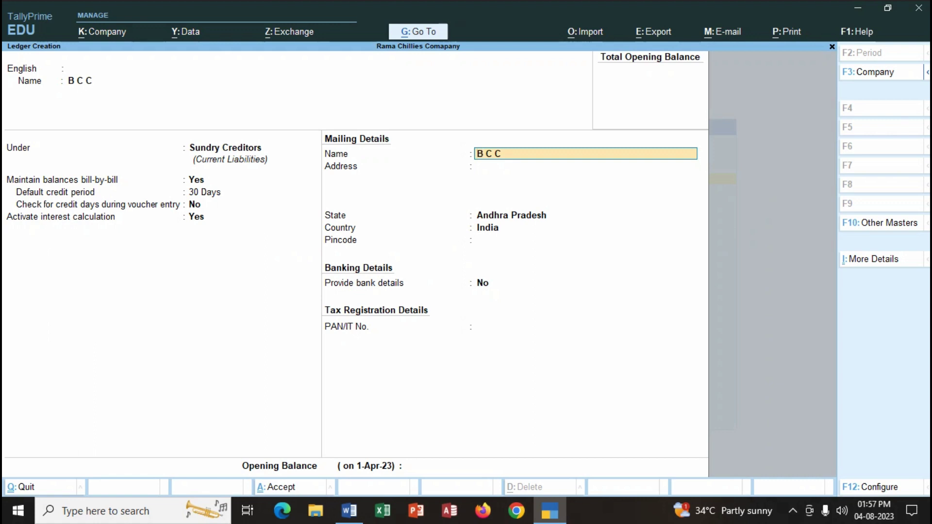
# - Keep the default mailing, banking and tax details for the B C C ledger and save it
pyautogui.press('Return')
pyautogui.press('Return')
pyautogui.press('Return')
pyautogui.press('Return')
pyautogui.press('Return')
pyautogui.press('Return')
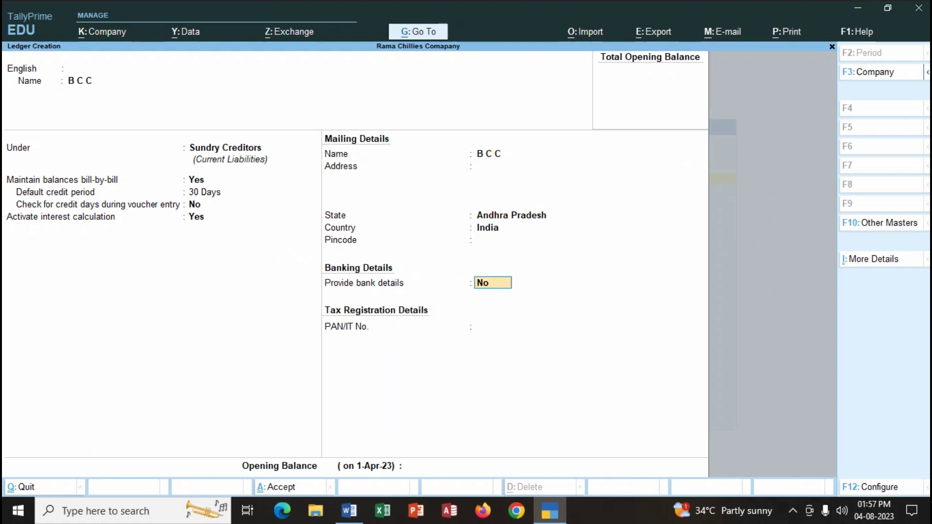
pyautogui.press('Return')
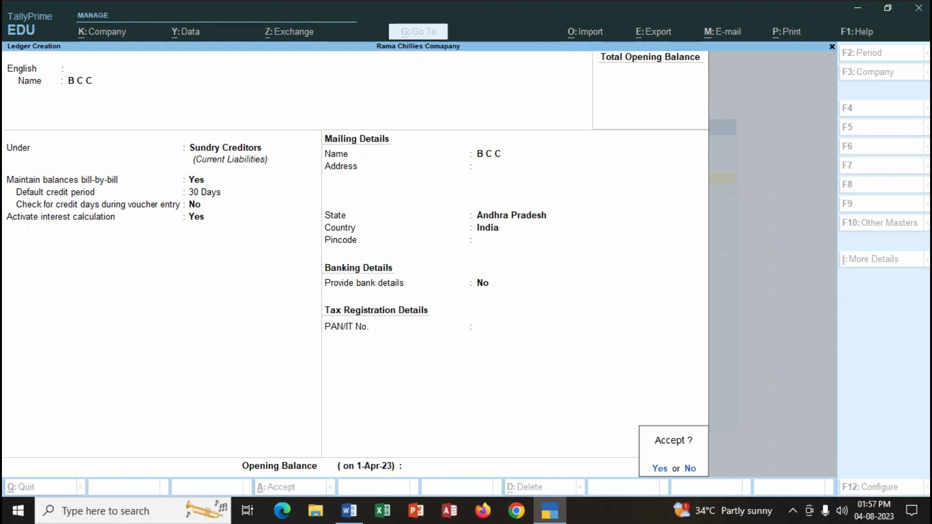
pyautogui.press('Return')
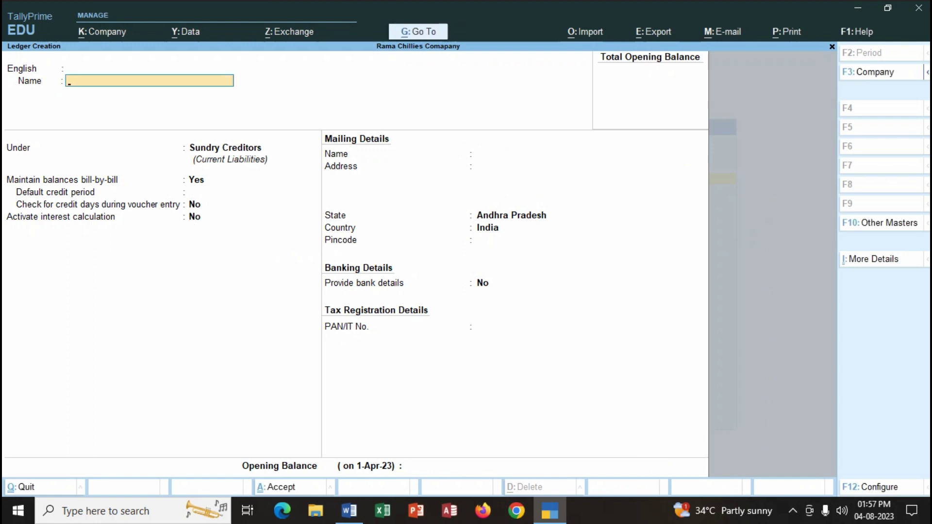
# - Start a ledger named LOGI&CO under Sundry Debtors with bill-by-bill balances kept at Yes and a default credit period of 30 days
pyautogui.write('LOGI&CO')
pyautogui.press('Return')
pyautogui.press('Return')
pyautogui.press('Return')
pyautogui.press('Down')
pyautogui.press('Return')
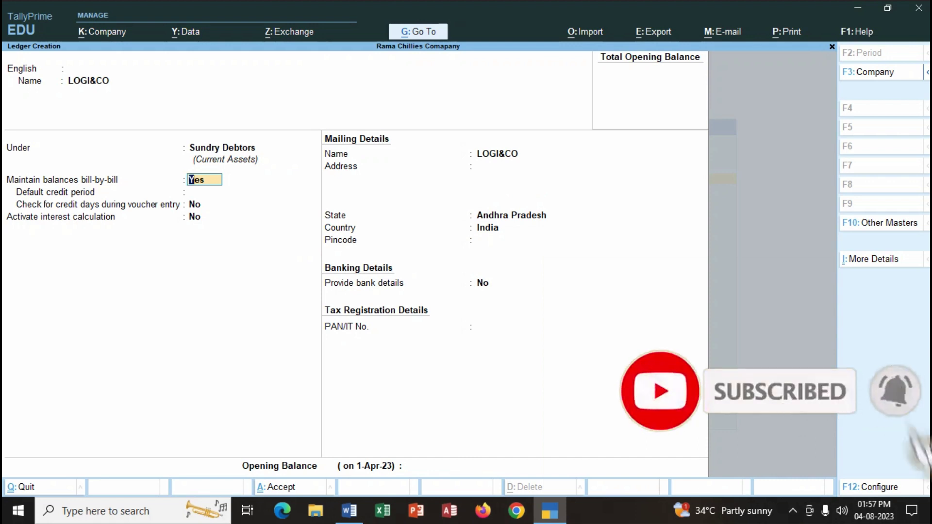
pyautogui.press('Return')
pyautogui.write('30')
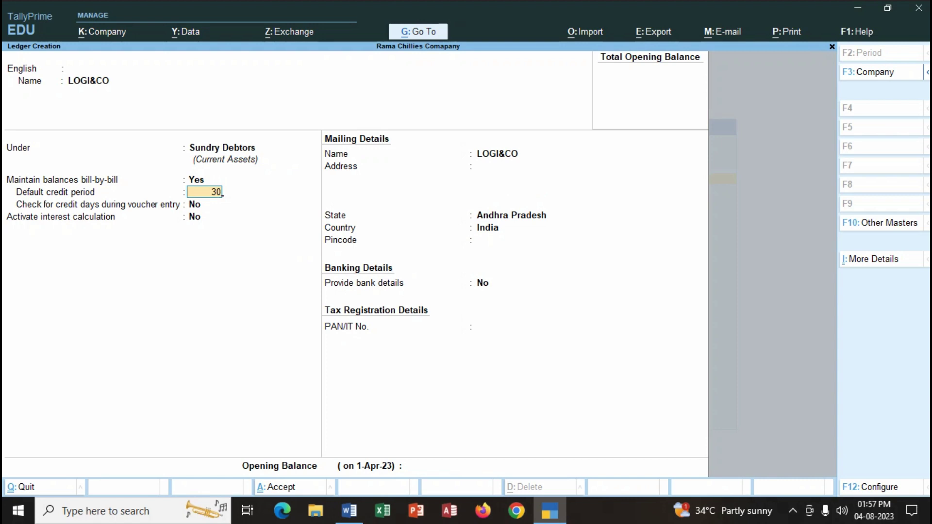
# - Switch to Word, review the Logi &co transactions and colour the text "Logi &co" in item 14b red
pyautogui.hotkey('alt', 'Tab')
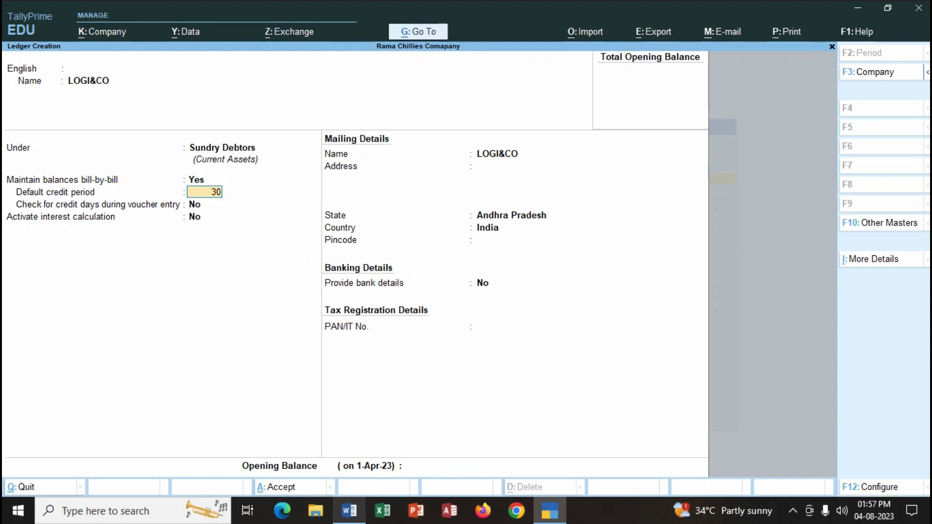
pyautogui.scroll(5, 466, 286)
pyautogui.scroll(5, 465, 286)
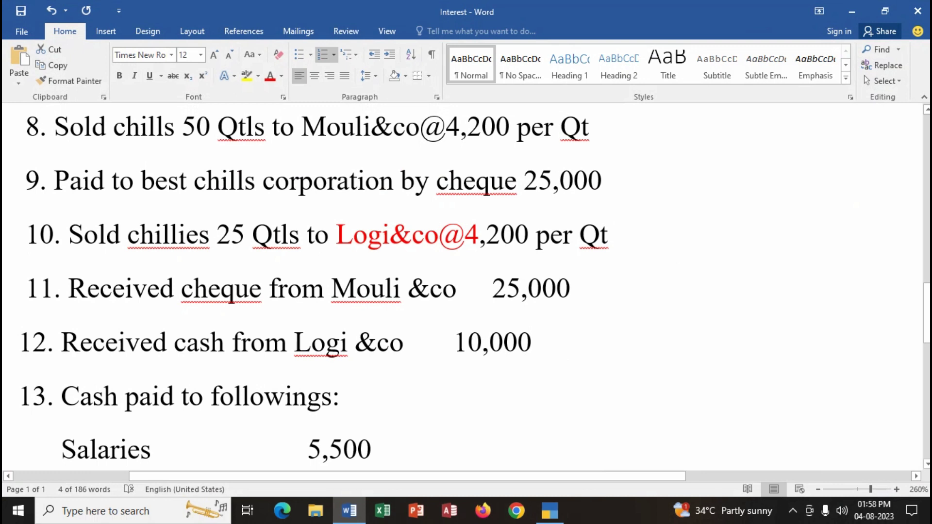
pyautogui.scroll(-3, 314, 287)
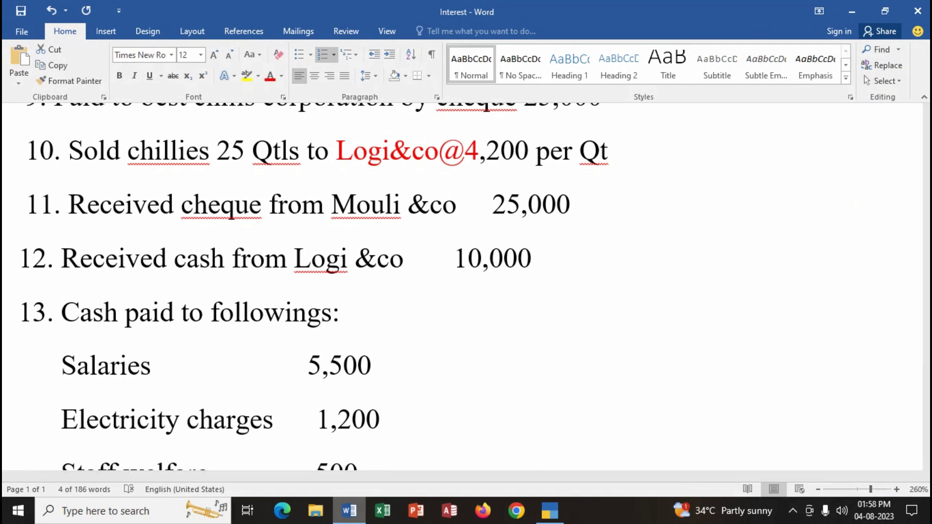
pyautogui.scroll(-6, 461, 286)
pyautogui.scroll(-9, 461, 287)
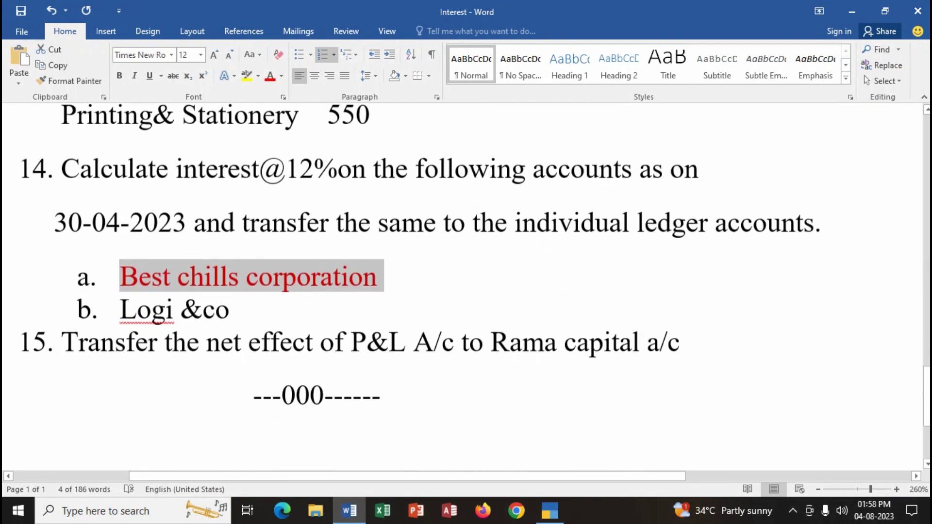
pyautogui.moveTo(120, 301); pyautogui.dragTo(241, 302)
pyautogui.click(345, 282)
# - Switch back to TallyPrime and activate interest calculation for LOGI&CO, keeping the credit-days check at No
pyautogui.hotkey('alt', 'Tab')
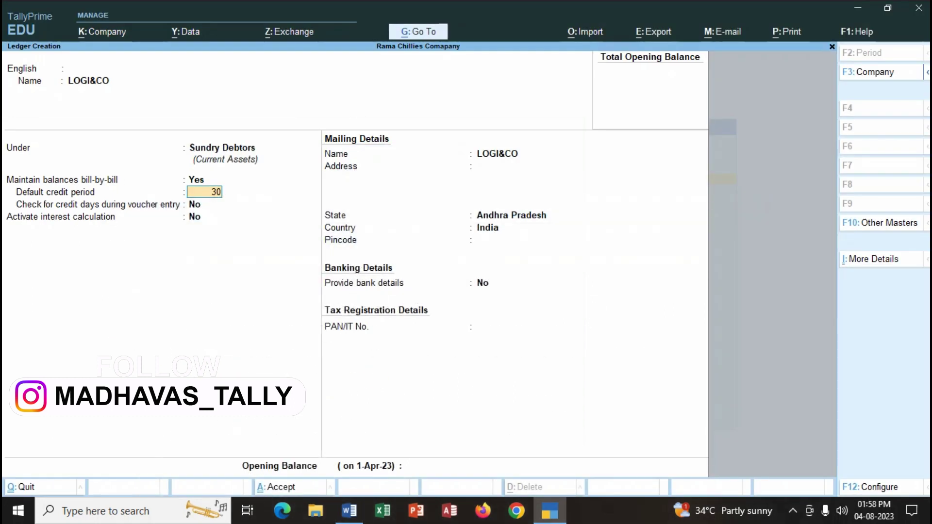
pyautogui.press('Return')
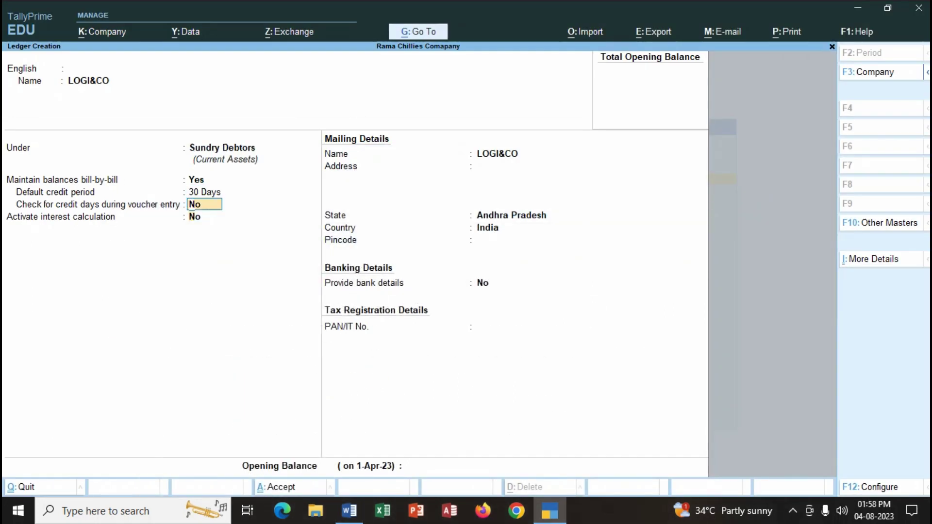
pyautogui.press('Return')
pyautogui.write('YES')
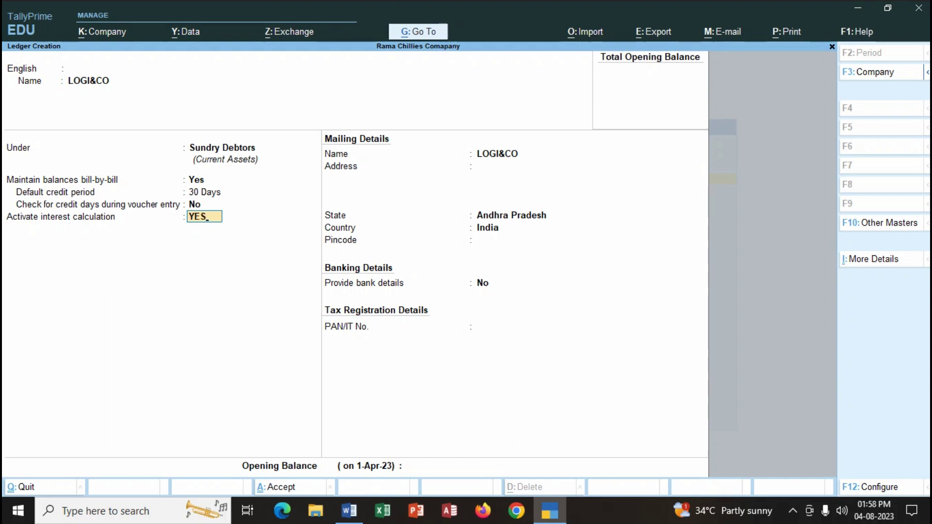
pyautogui.press('Return')
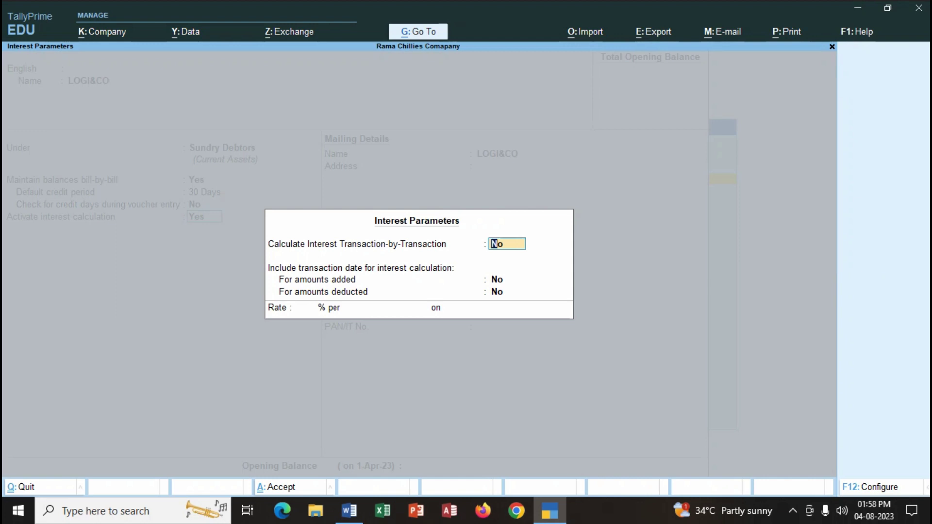
# - Keep transaction-by-transaction interest at No for LOGI&CO and consult item 14 in Word before returning to TallyPrime
pyautogui.press('Return')
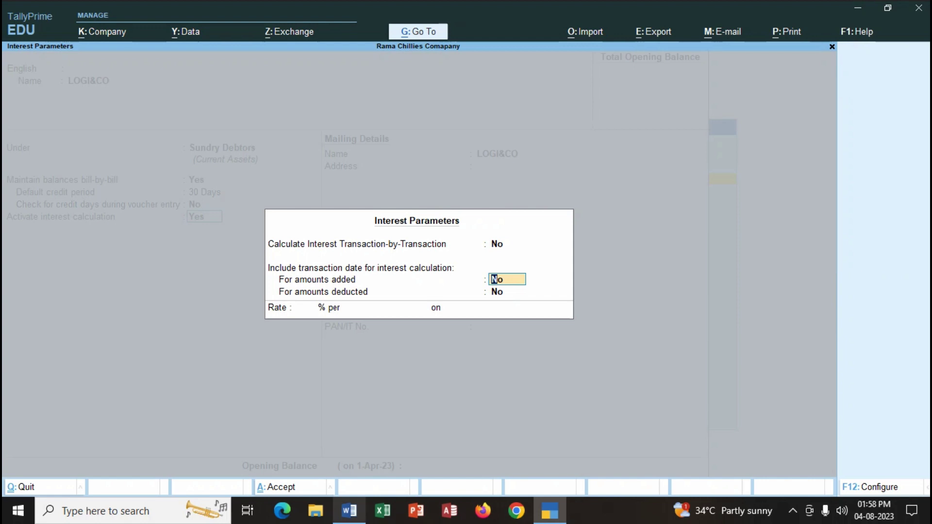
pyautogui.click(349, 511)
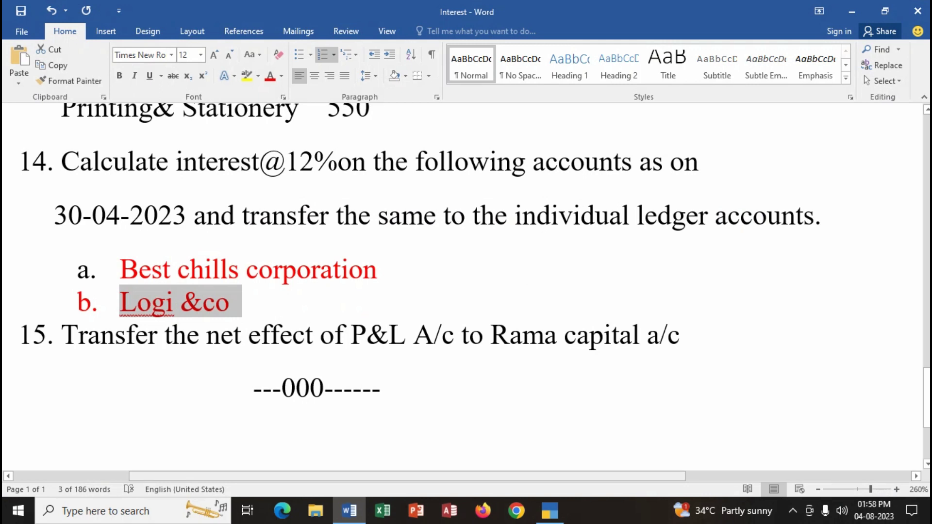
pyautogui.hotkey('alt', 'Tab')
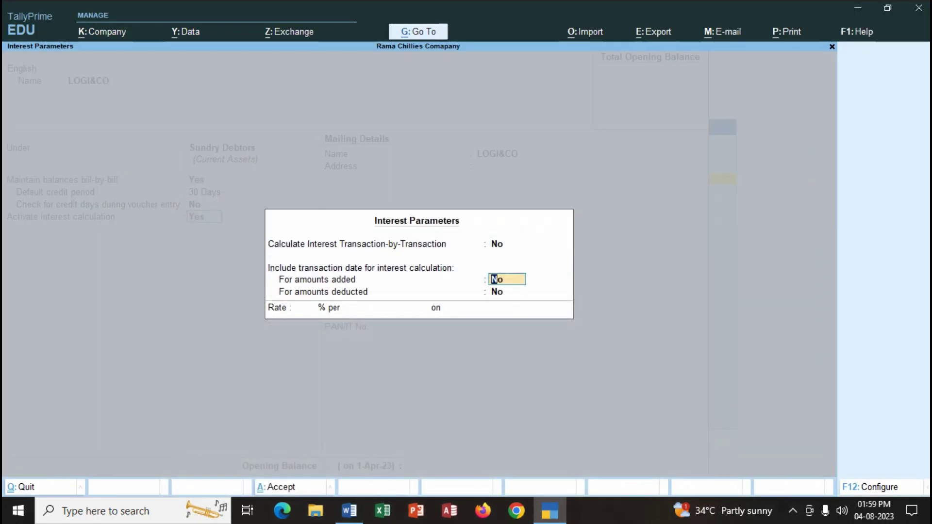
# - Try setting inclusion of the transaction date to Yes for amounts added in the LOGI&CO interest parameters
pyautogui.write('YES')
pyautogui.press('Return')
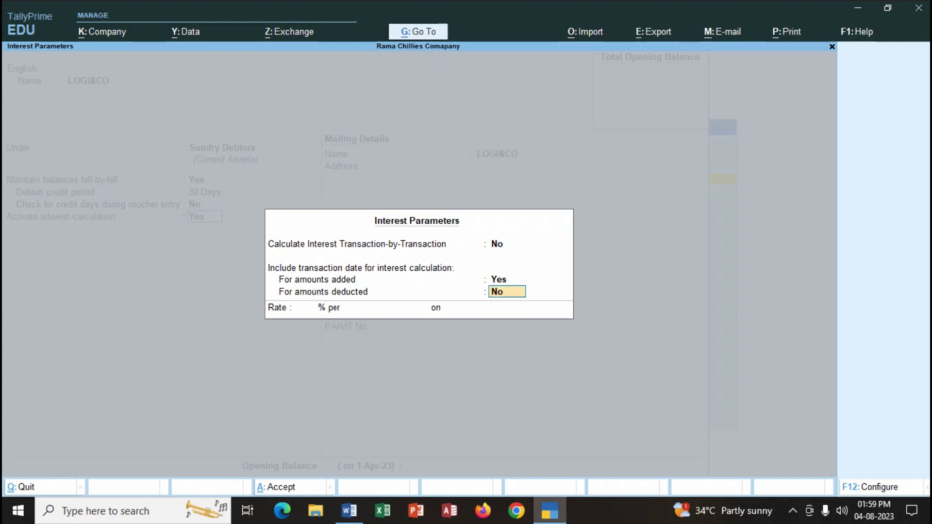
pyautogui.press('Up')
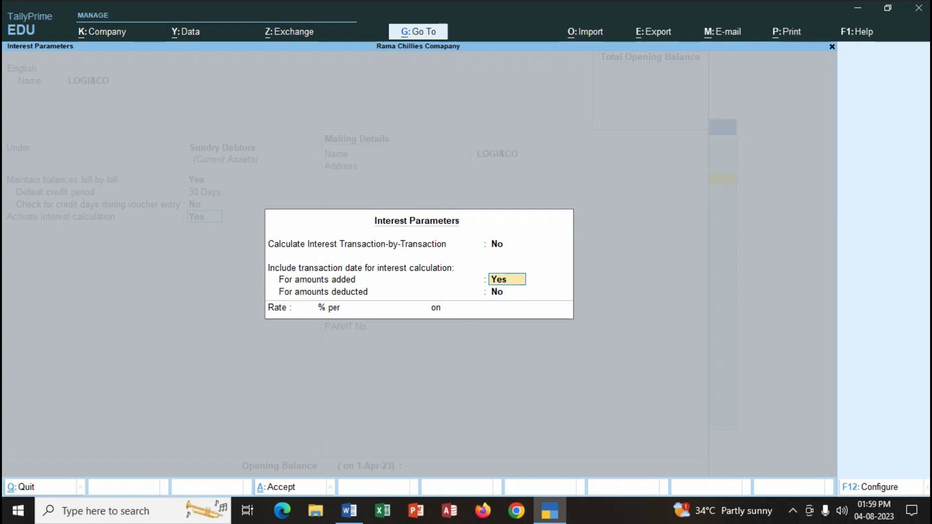
pyautogui.press('Return')
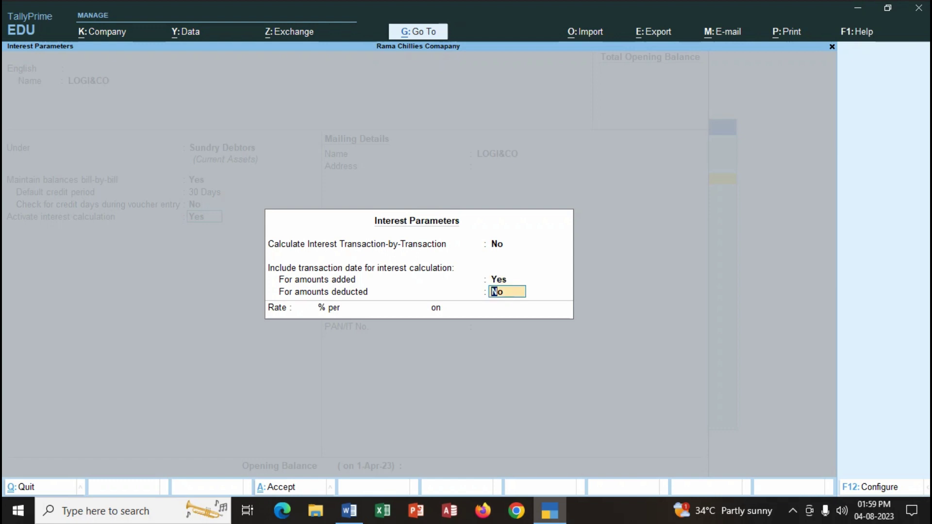
pyautogui.press('Up')
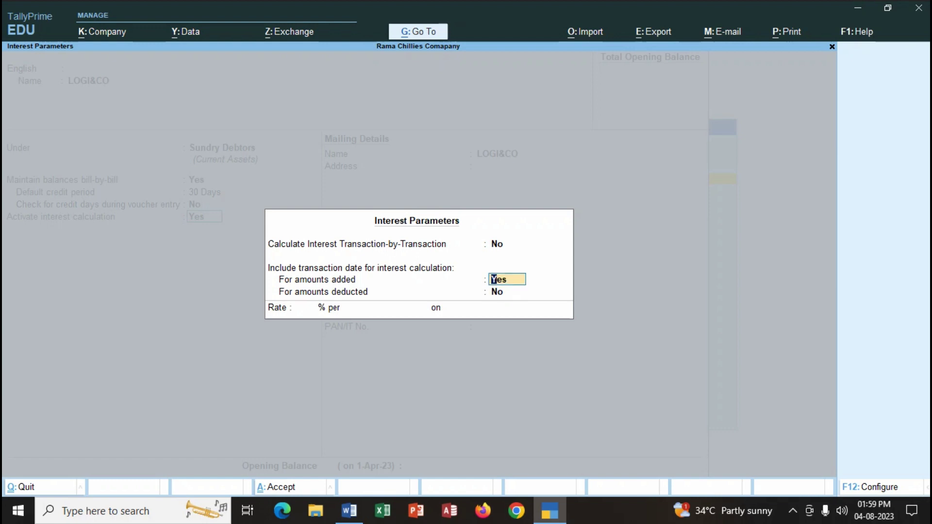
# - Set inclusion of the transaction date to No for amounts added and keep No for amounts deducted
pyautogui.write('NO')
pyautogui.press('Return')
pyautogui.press('Return')
# - Set the LOGI&CO interest rate to 12% per 30-Day Month on All Balances
pyautogui.write('12')
pyautogui.press('Return')
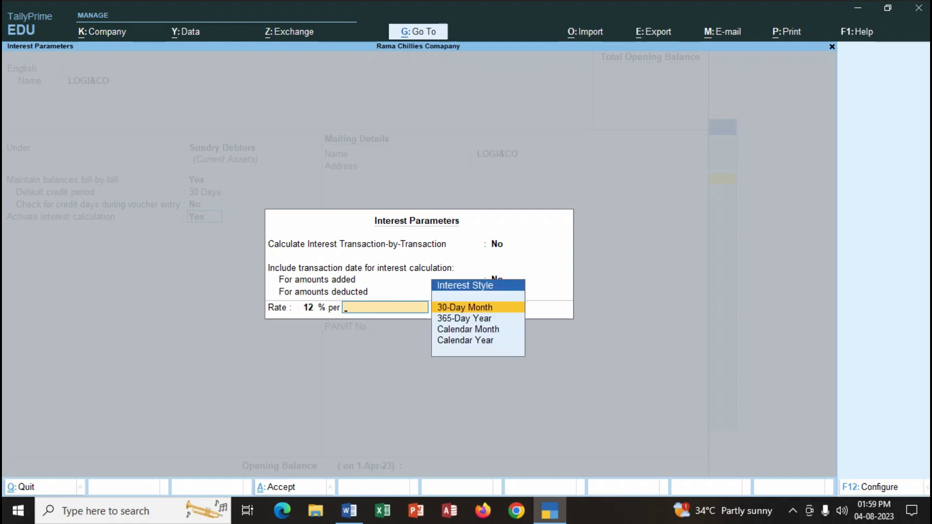
pyautogui.press('Return')
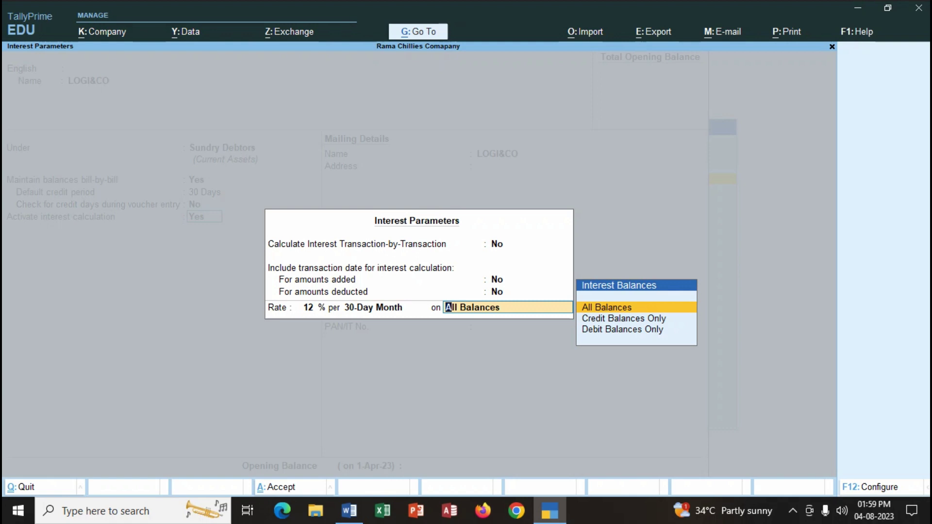
pyautogui.press('Return')
# - Save the LOGI&CO ledger with the remaining default details and return to the Gateway of Tally
pyautogui.press('Return')
pyautogui.press('Return')
pyautogui.press('Return')
pyautogui.press('Return')
pyautogui.press('Return')
pyautogui.press('Return')
pyautogui.press('Return')
pyautogui.press('Return')
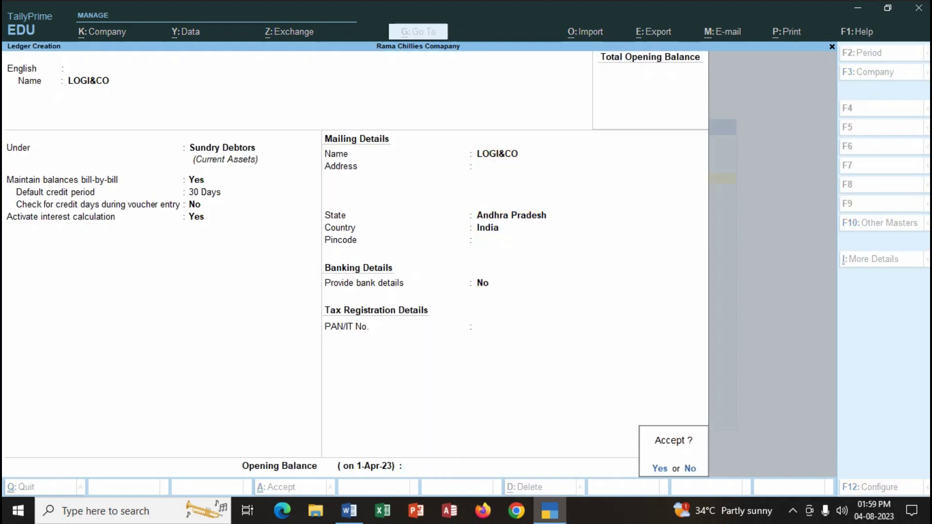
pyautogui.press('Return')
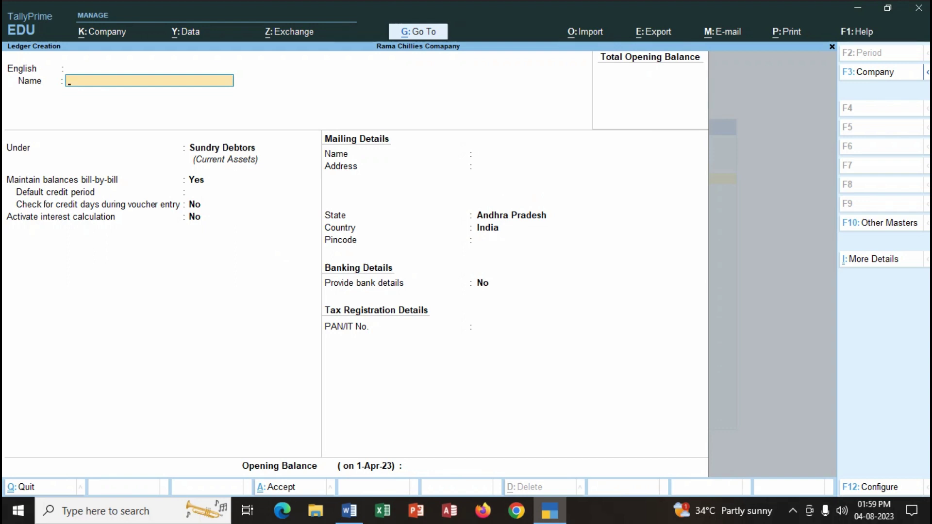
pyautogui.press('Escape')
pyautogui.press('Return')
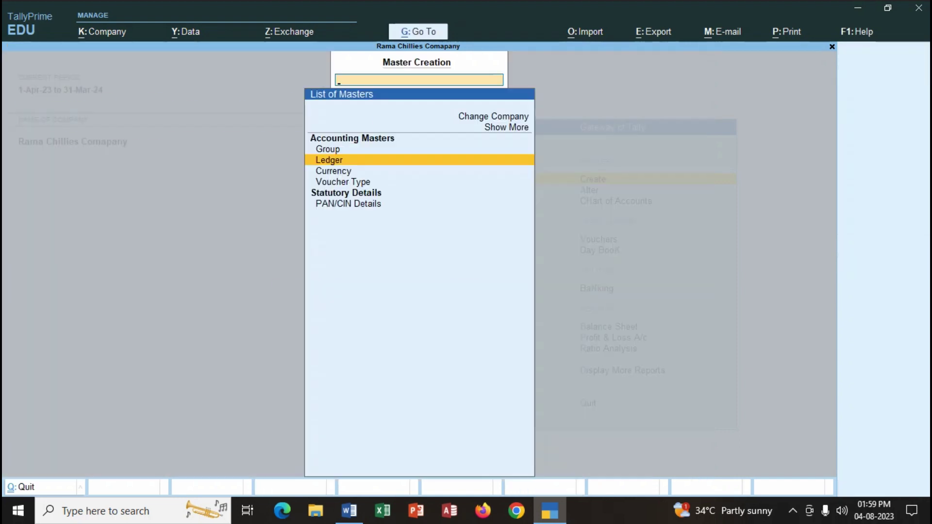
pyautogui.press('Escape')
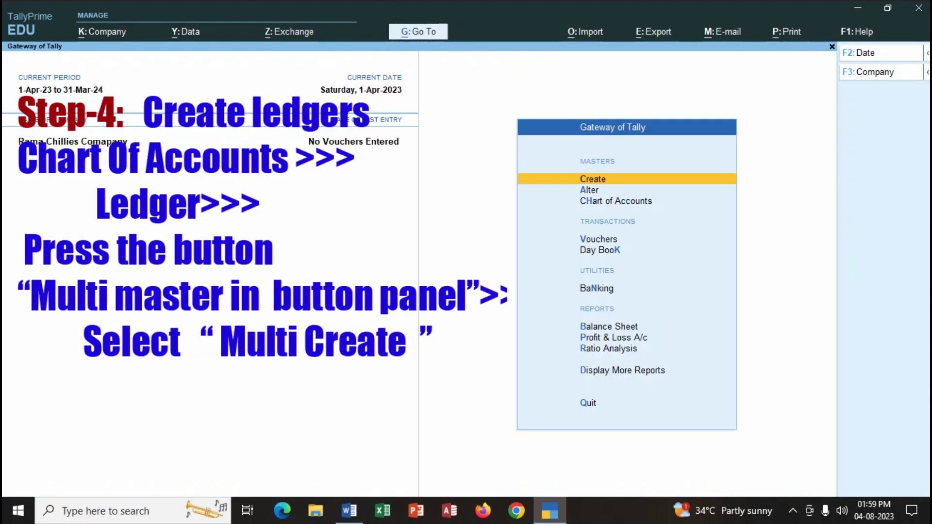
# - Open multi-ledger creation from the ledgers in the Chart of Accounts, with All Items as the group
pyautogui.press('h')
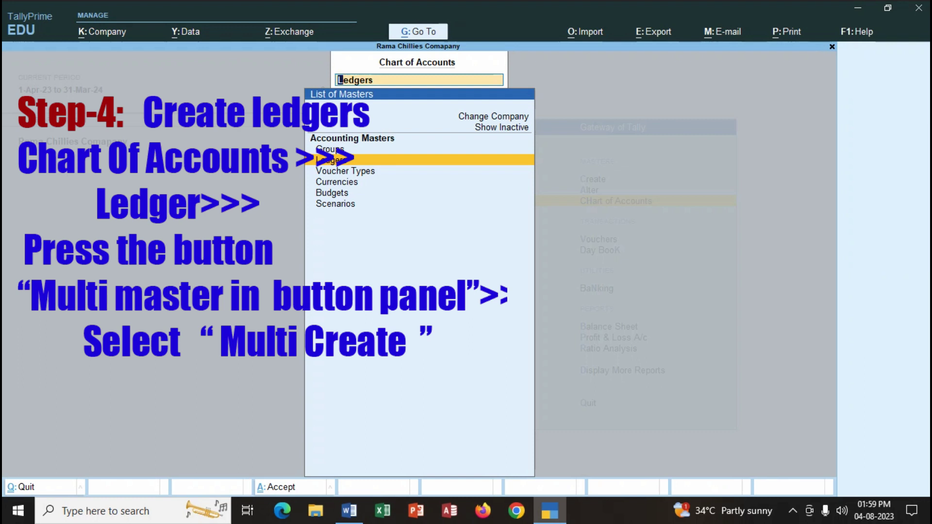
pyautogui.press('Return')
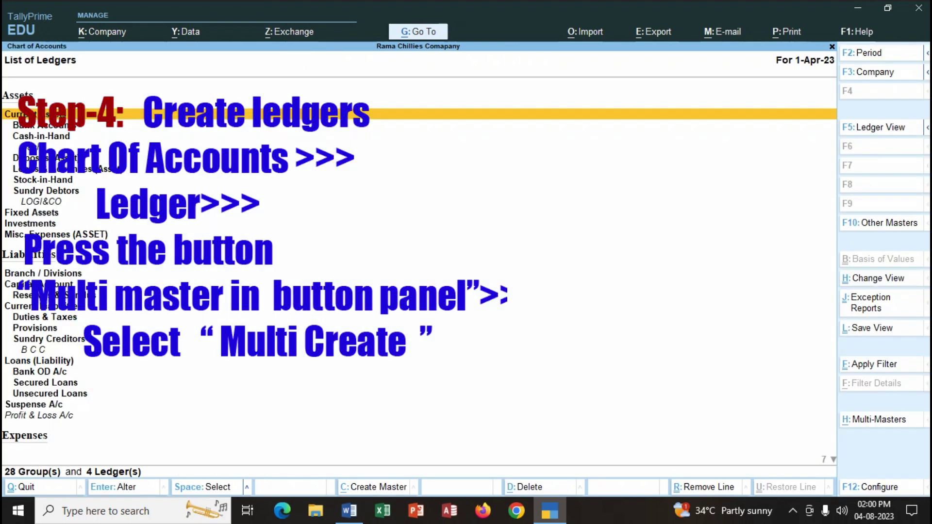
pyautogui.hotkey('alt', 'h')
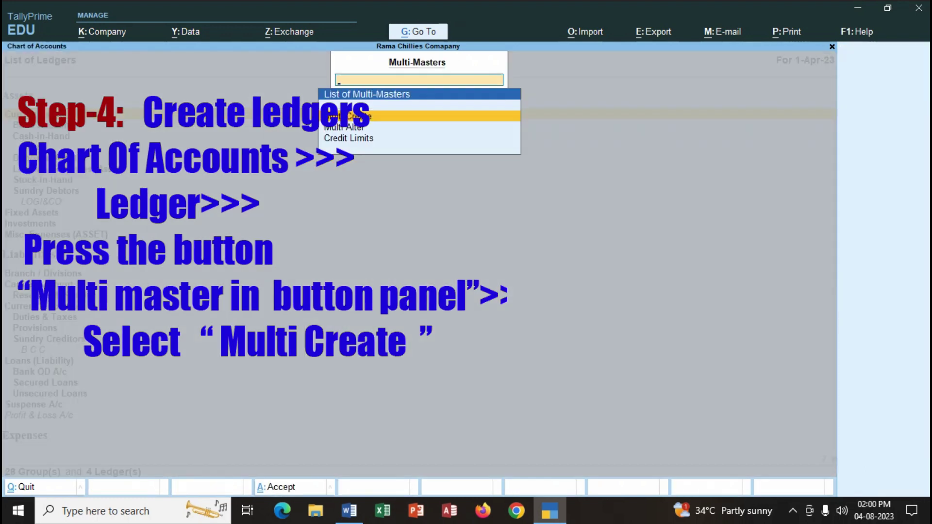
pyautogui.press('Return')
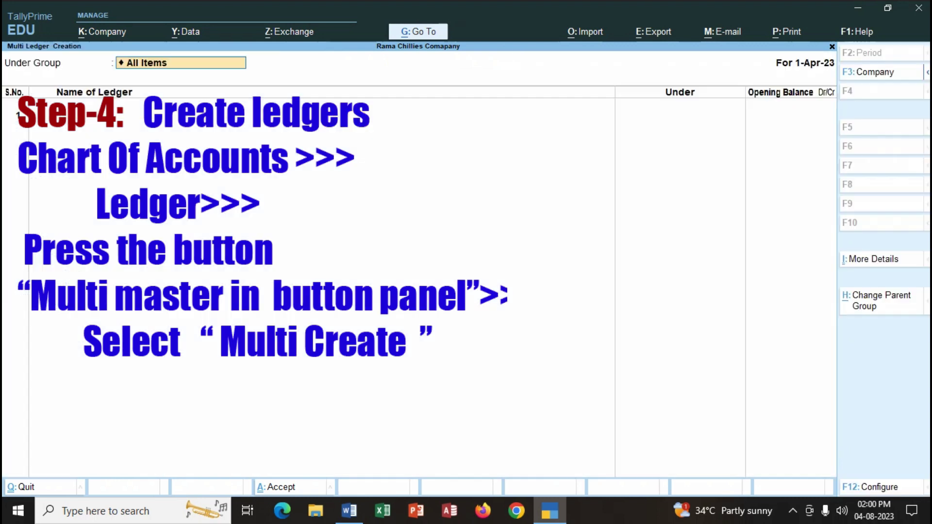
pyautogui.press('Return')
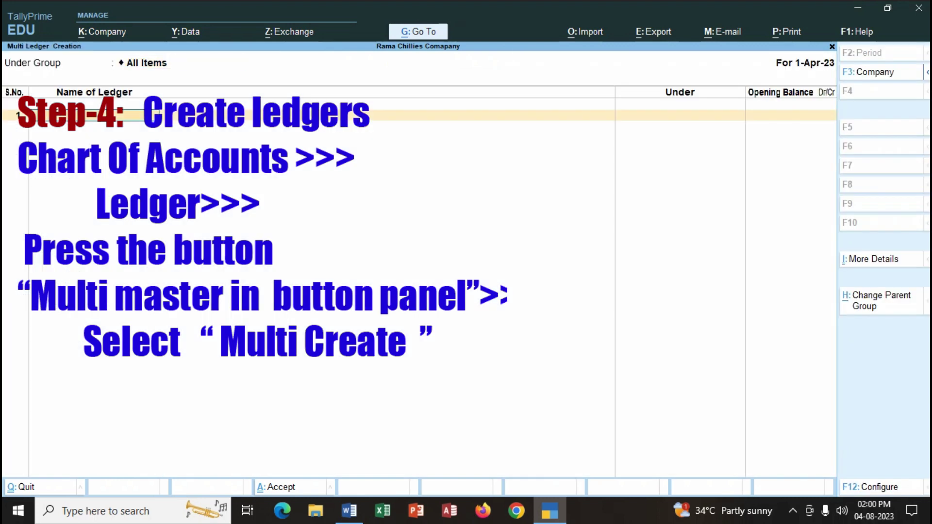
# - Add the owner's capital ledger under Capital Account, leaving its opening balance blank
pyautogui.write('RAMA')
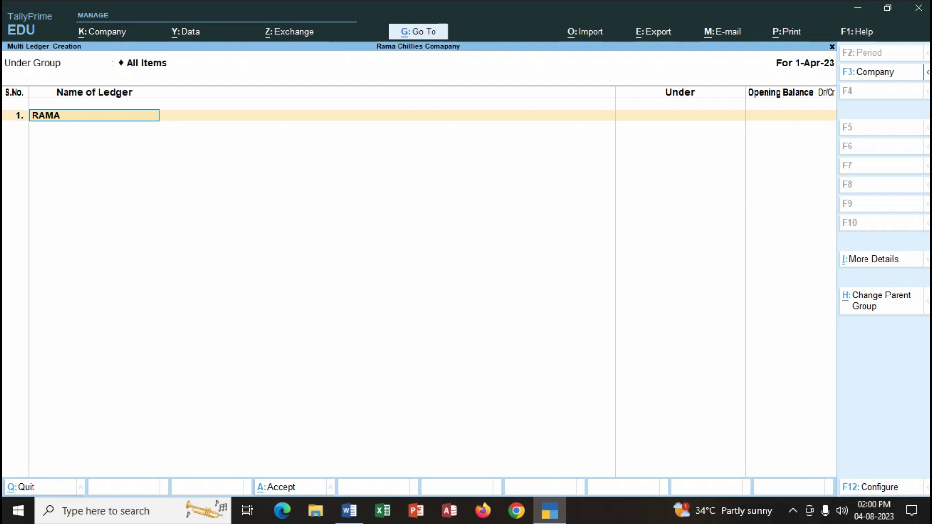
pyautogui.write(' CAPTIAL')
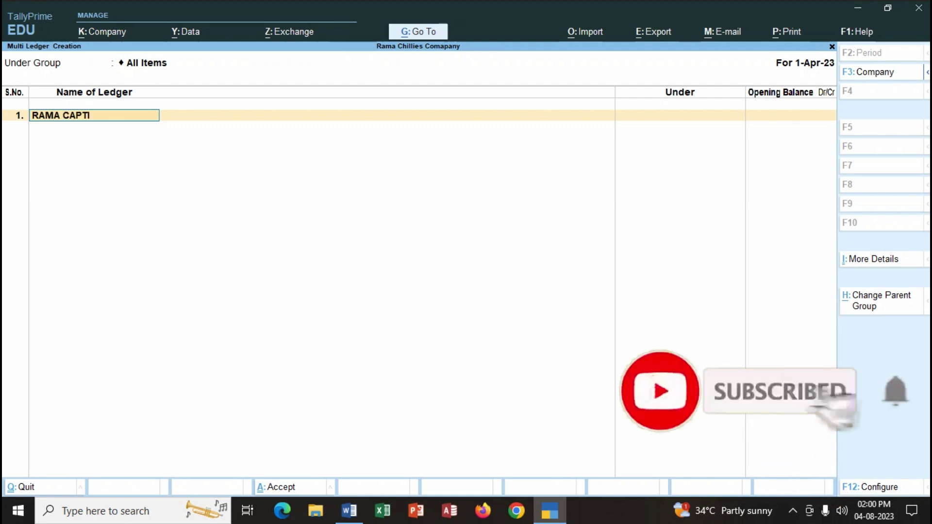
pyautogui.press('Return')
pyautogui.write('CA')
pyautogui.press('Return')
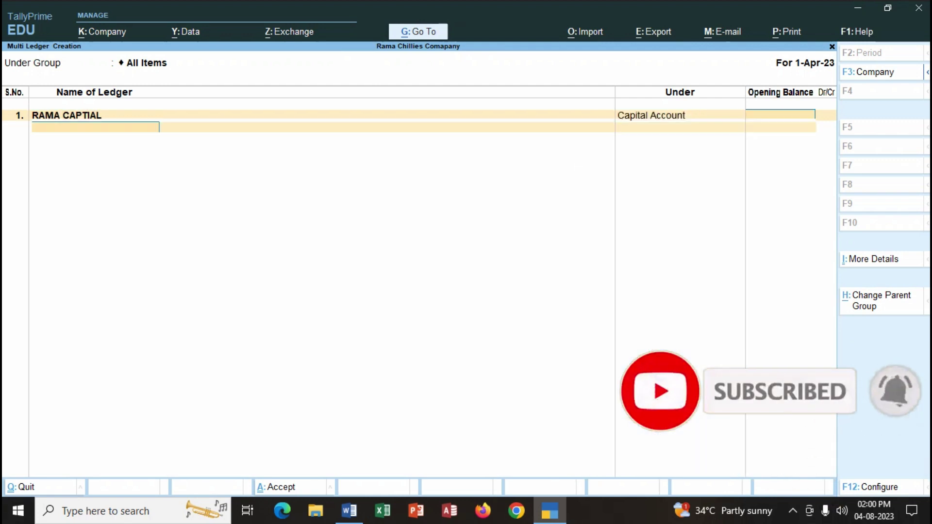
pyautogui.press('Return')
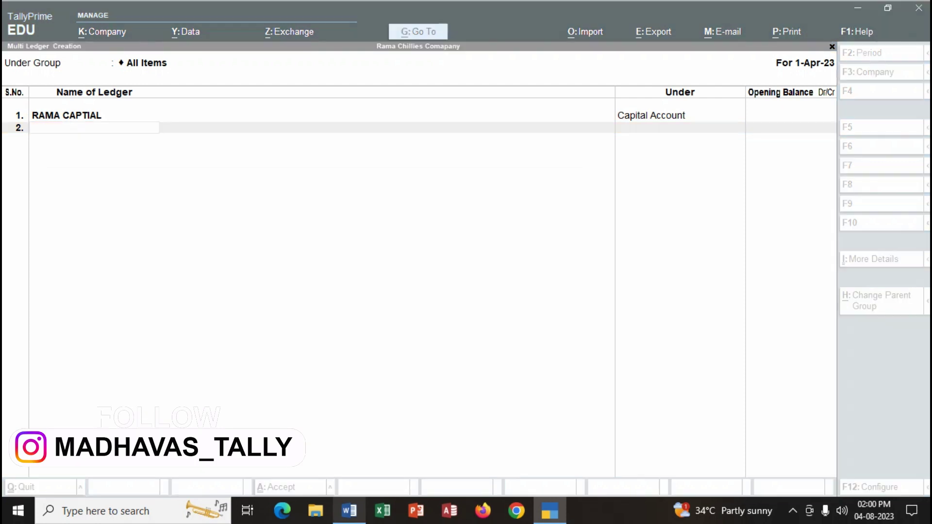
# - Check the first transactions in the Word document and add a Dena Bank ledger under Bank Accounts in TallyPrime
pyautogui.hotkey('alt', 'Tab')
pyautogui.scroll(5, 466, 286)
pyautogui.scroll(15, 466, 286)
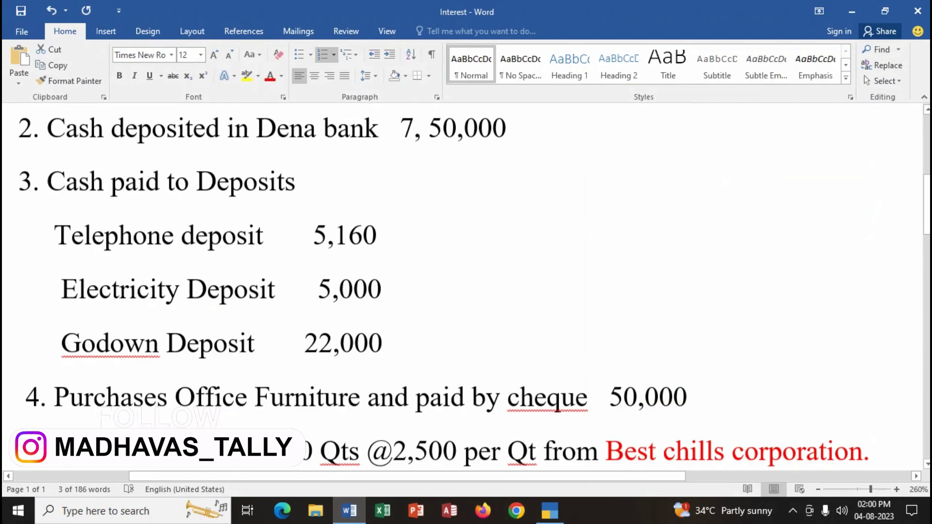
pyautogui.scroll(-5, 466, 287)
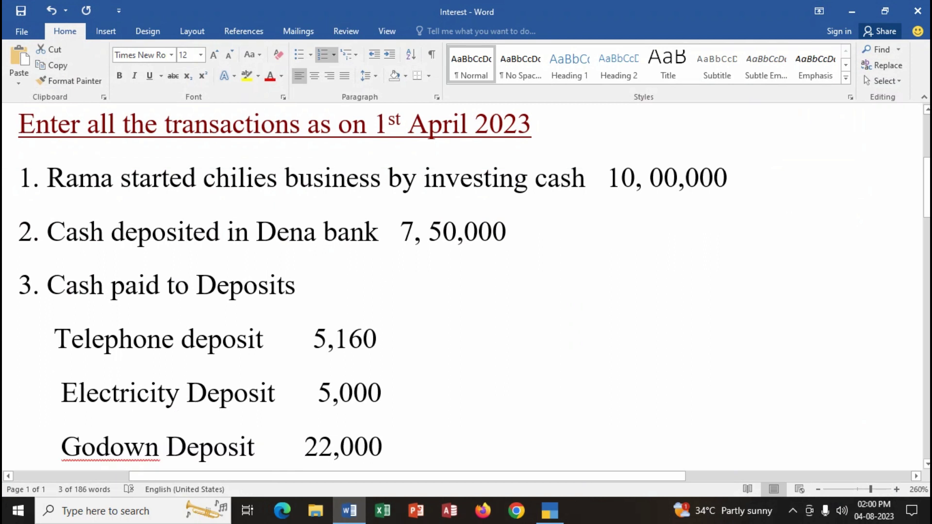
pyautogui.scroll(-3, 466, 286)
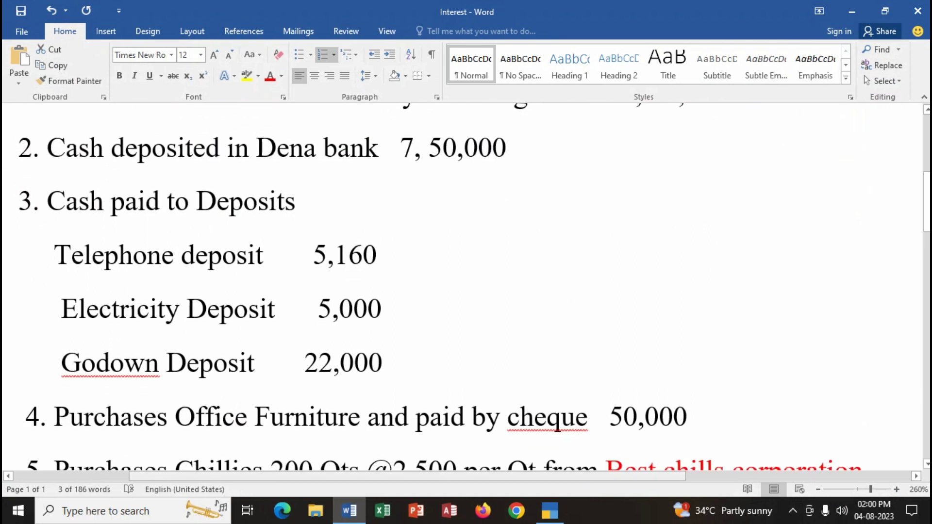
pyautogui.hotkey('alt', 'Tab')
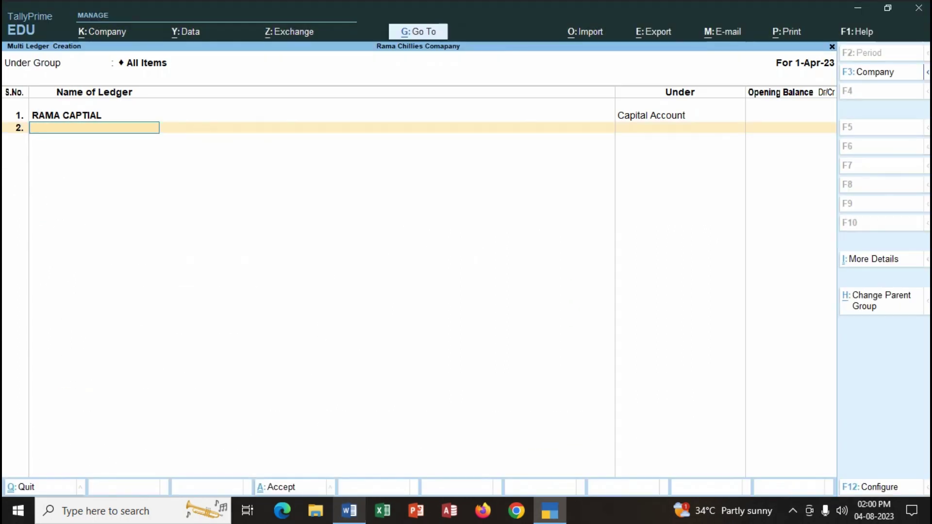
pyautogui.write('Denab')
pyautogui.press('BackSpace')
pyautogui.write('Bank')
pyautogui.press('Return')
pyautogui.press('Return')
pyautogui.press('Return')
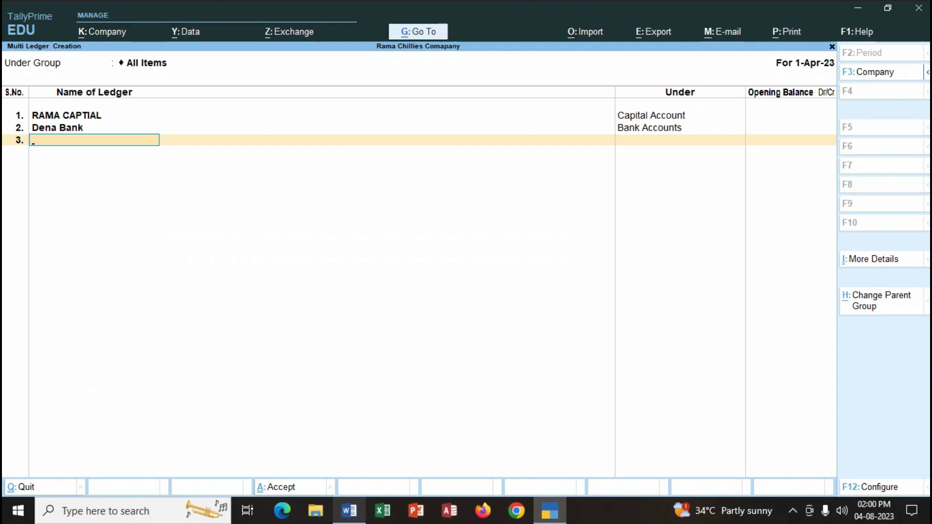
# - Check the deposits in the Word document and add a Telephone Deposit ledger under Deposits (Asset) in TallyPrime
pyautogui.hotkey('alt', 'Tab')
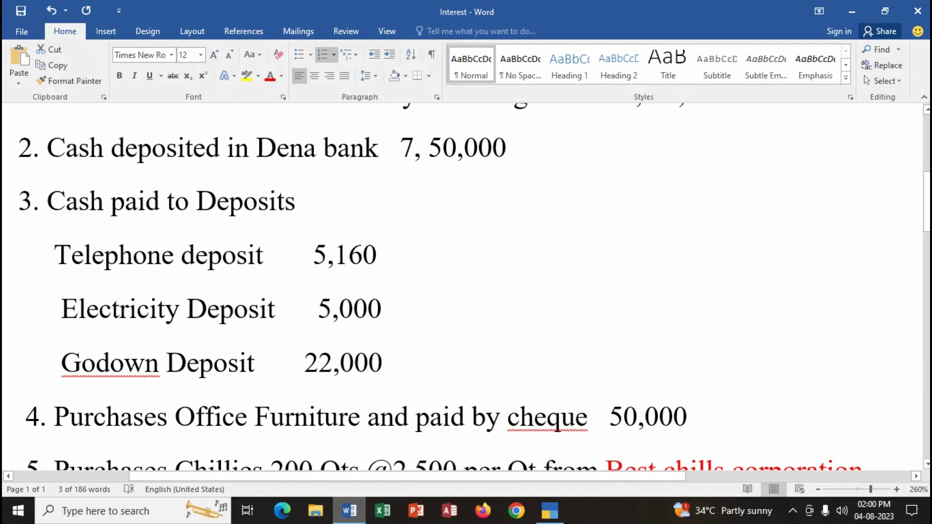
pyautogui.hotkey('alt', 'Tab')
pyautogui.write('Telephone Deposit')
pyautogui.press('Return')
pyautogui.write('D')
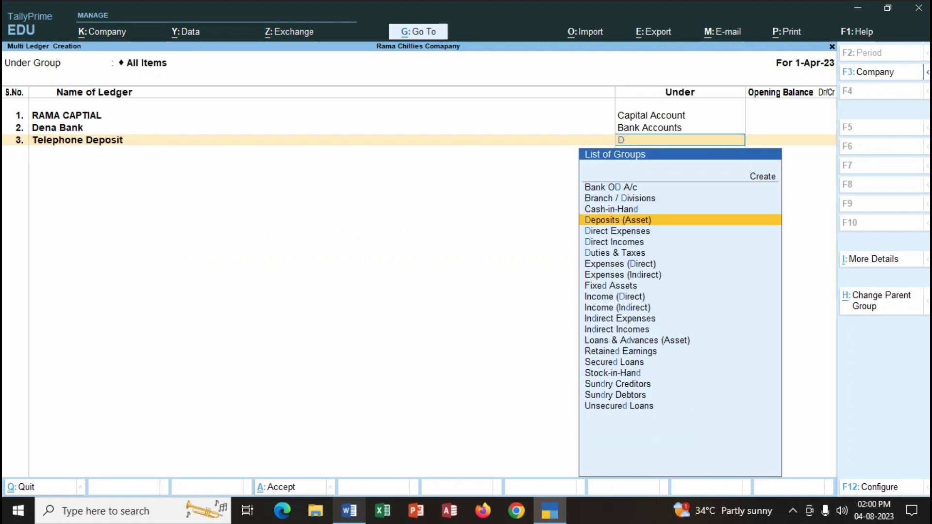
pyautogui.press('Return')
pyautogui.press('Return')
# - Add an Elecricity Deposit ledger under Deposits (Asset) with no opening balance
pyautogui.write('Elecricity Deposit')
pyautogui.press('Return')
pyautogui.write('D')
pyautogui.press('Return')
pyautogui.press('Return')
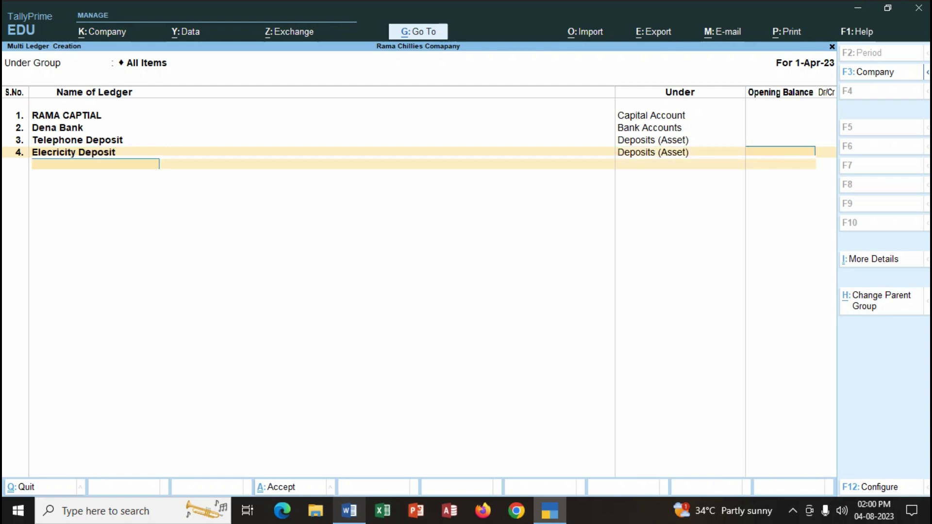
# - Add a Godown Deposit ledger under Deposits (Asset) with no opening balance
pyautogui.write('Godown Deposit')
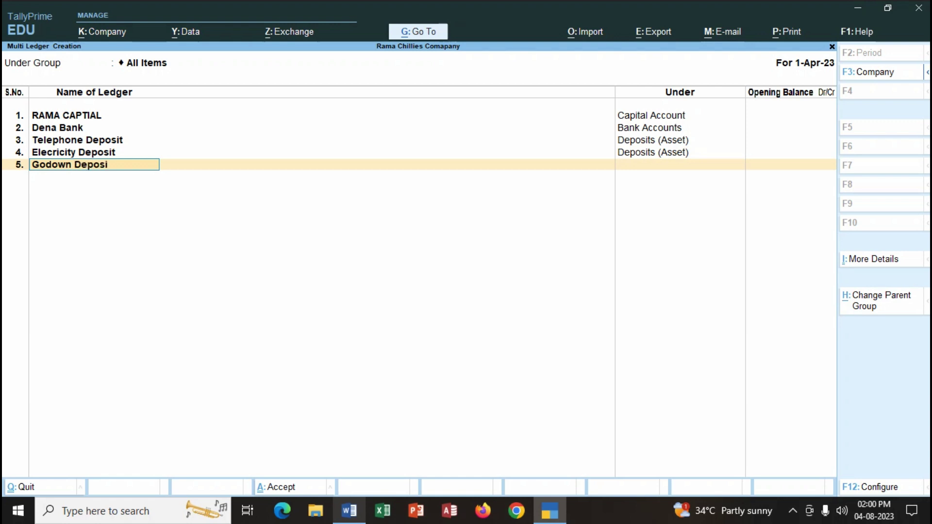
pyautogui.press('Return')
pyautogui.write('D')
pyautogui.press('Return')
pyautogui.press('Return')
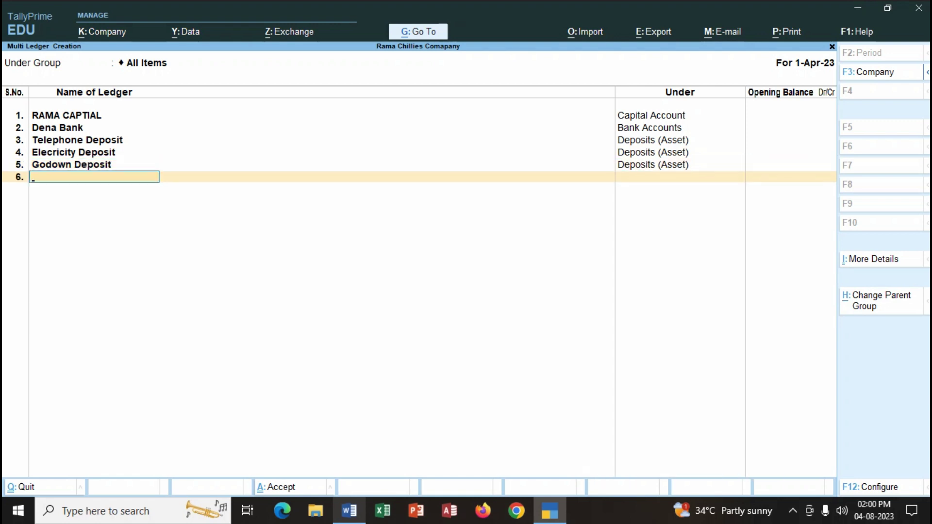
# - Check transaction 4 in the Word document and add a Furniture ledger under Fixed Assets in TallyPrime
pyautogui.hotkey('alt', 'Tab')
pyautogui.scroll(-5, 558, 259)
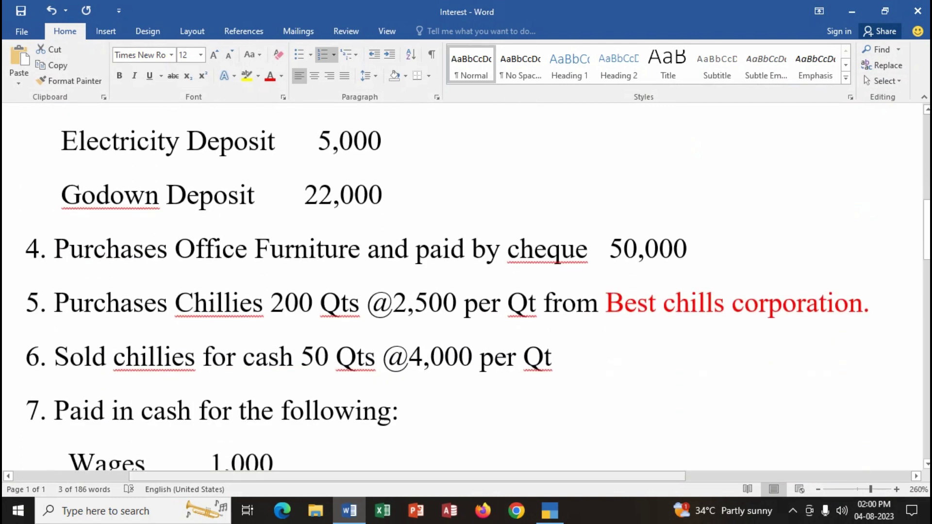
pyautogui.hotkey('alt', 'Tab')
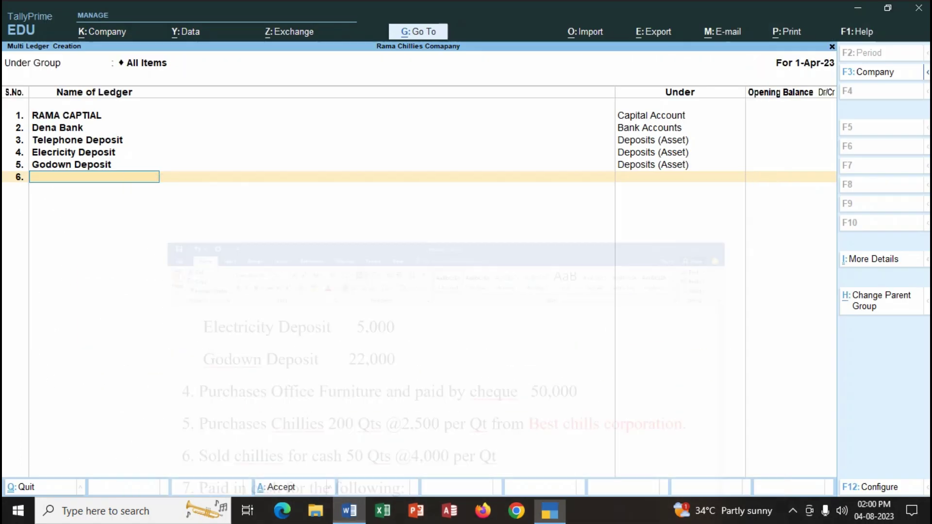
pyautogui.write('Furniture')
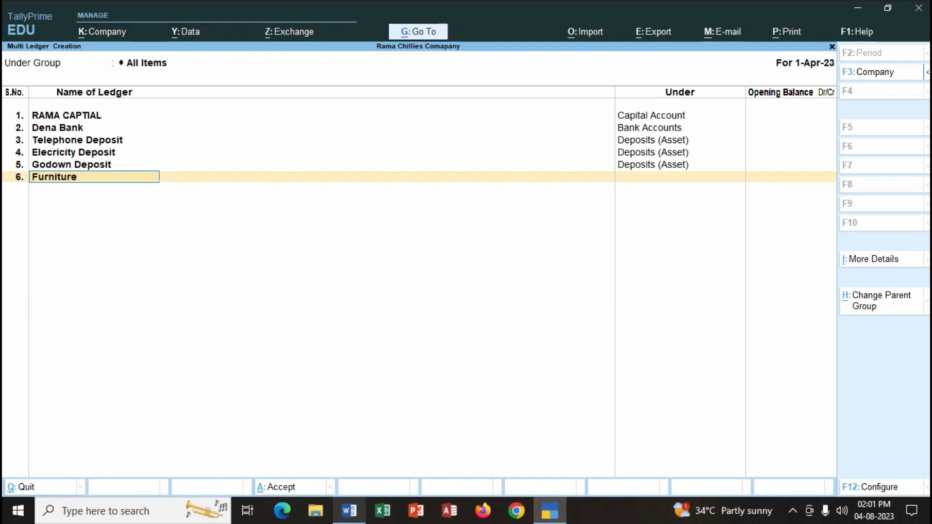
pyautogui.press('Return')
pyautogui.write('fi')
pyautogui.press('Return')
pyautogui.press('Return')
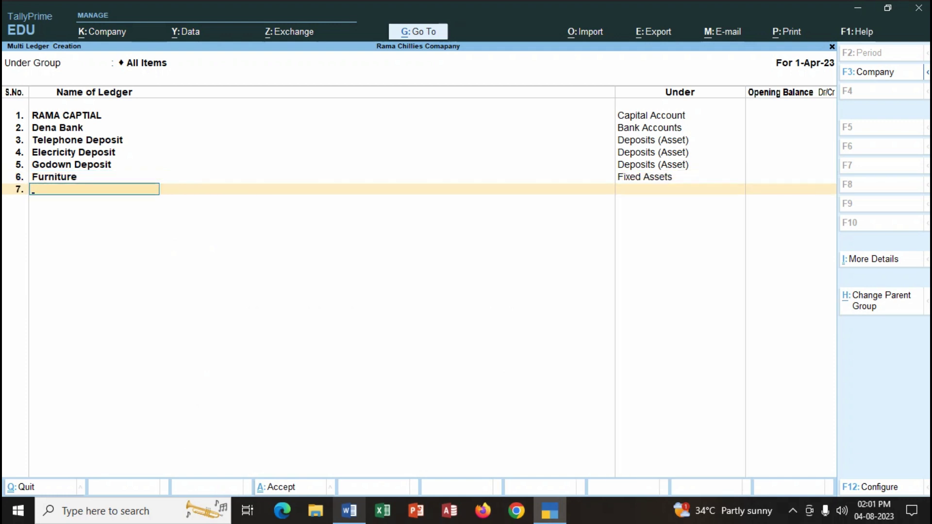
# - In the Word document, colour the word for chillies red in transactions 5 and 6
pyautogui.hotkey('alt', 'Tab')
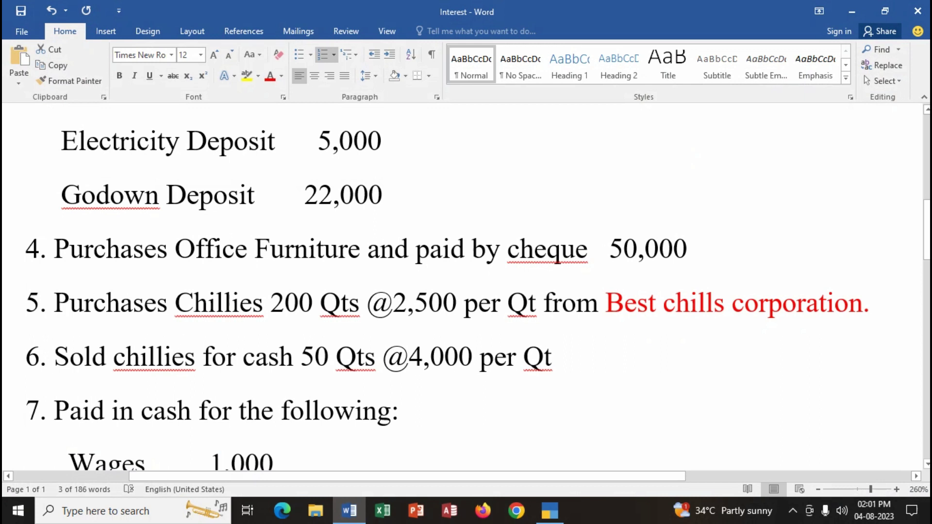
pyautogui.moveTo(174, 303); pyautogui.dragTo(263, 303)
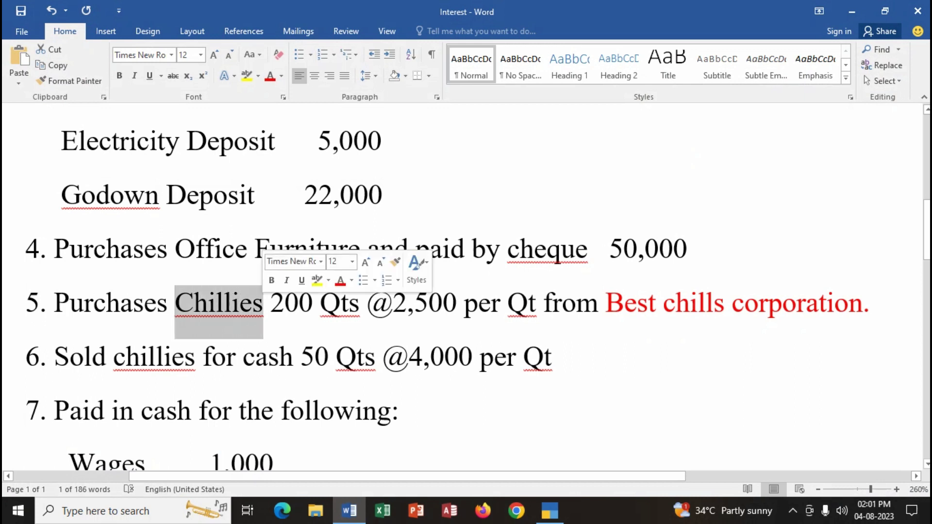
pyautogui.click(341, 281)
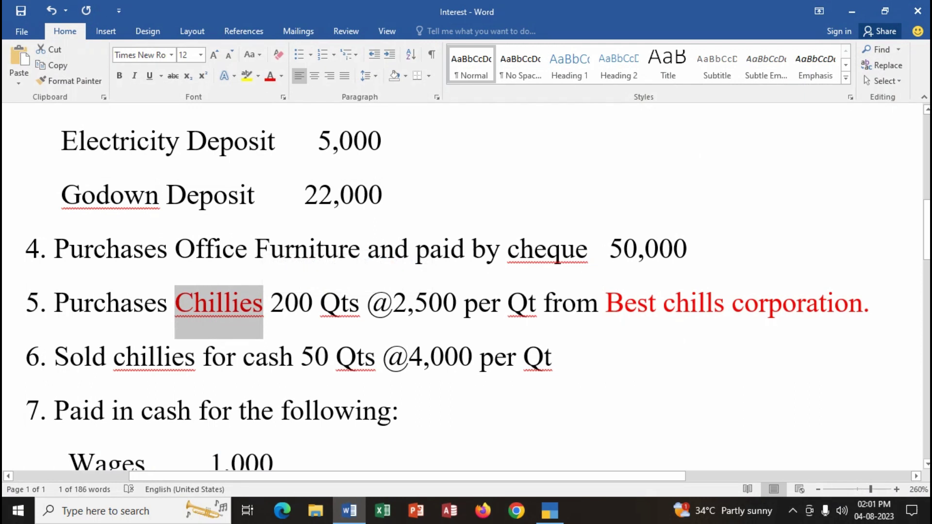
pyautogui.moveTo(113, 357); pyautogui.dragTo(195, 356)
pyautogui.click(272, 339)
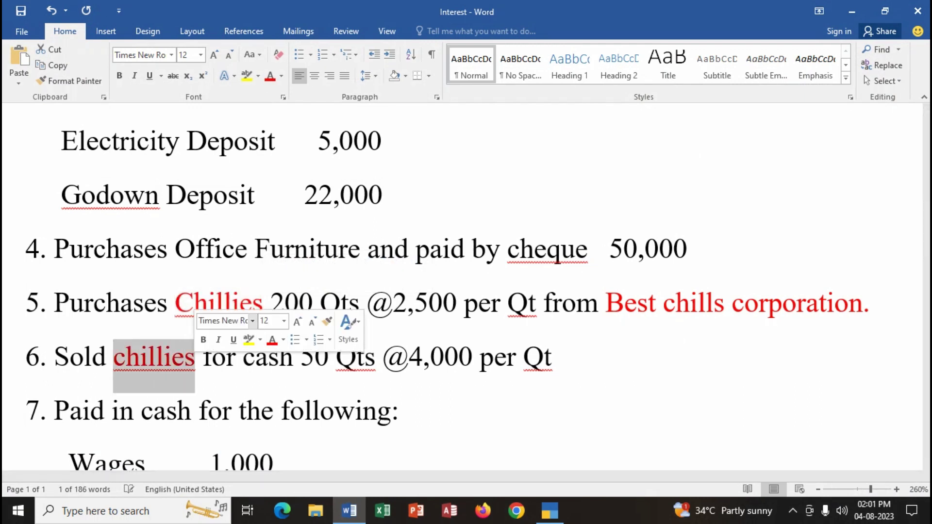
# - Return to TallyPrime and add a Purchases ledger under Purchase Accounts with no opening balance
pyautogui.hotkey('alt', 'Tab')
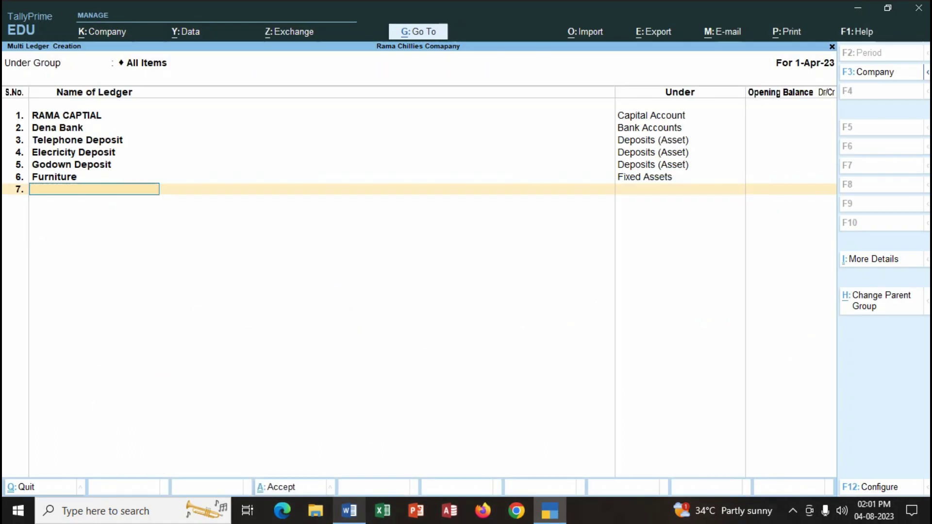
pyautogui.write('Purchases')
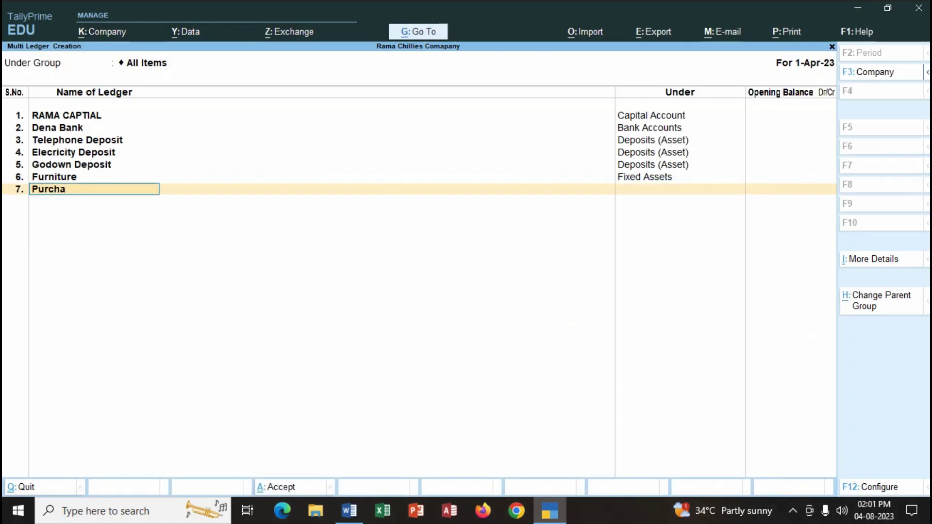
pyautogui.press('Return')
pyautogui.write('Pu')
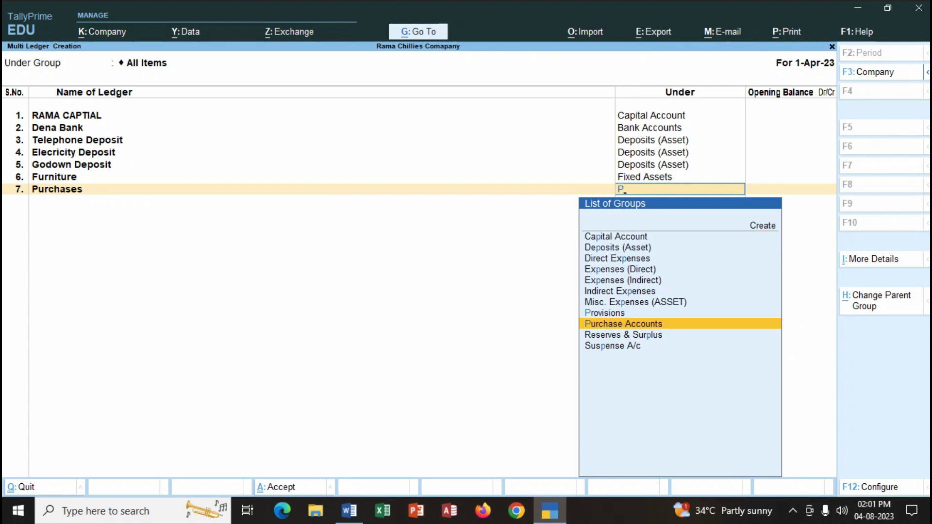
pyautogui.press('Return')
pyautogui.press('Return')
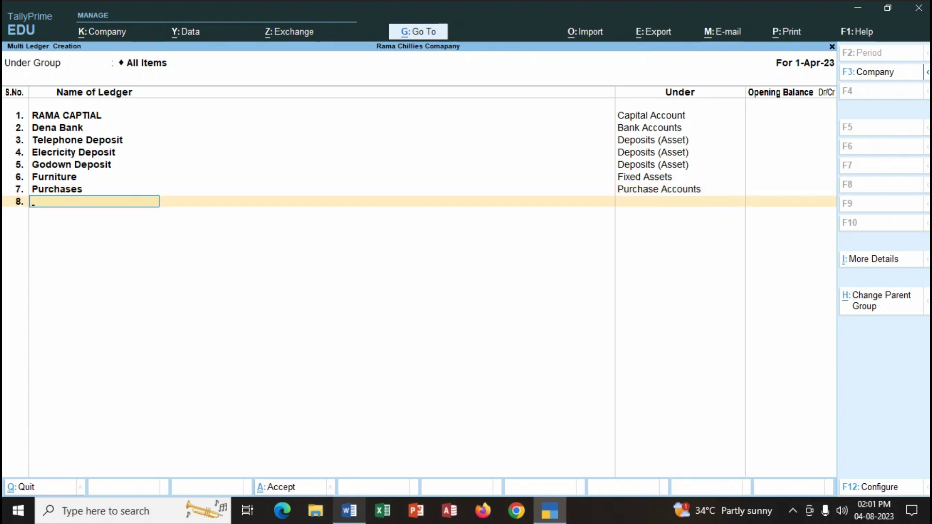
# - Check transaction 6 in the Word document and add a Sales ledger under Sales Accounts in TallyPrime
pyautogui.click(349, 510)
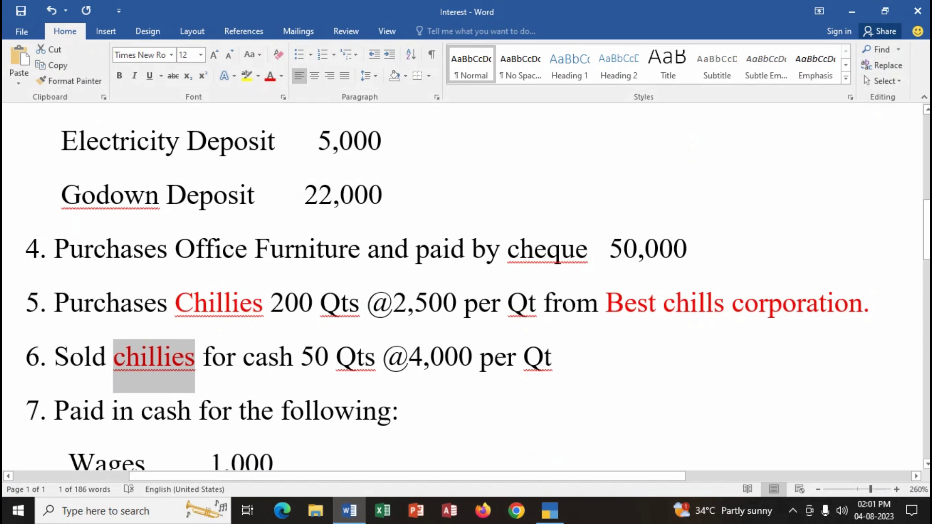
pyautogui.click(349, 511)
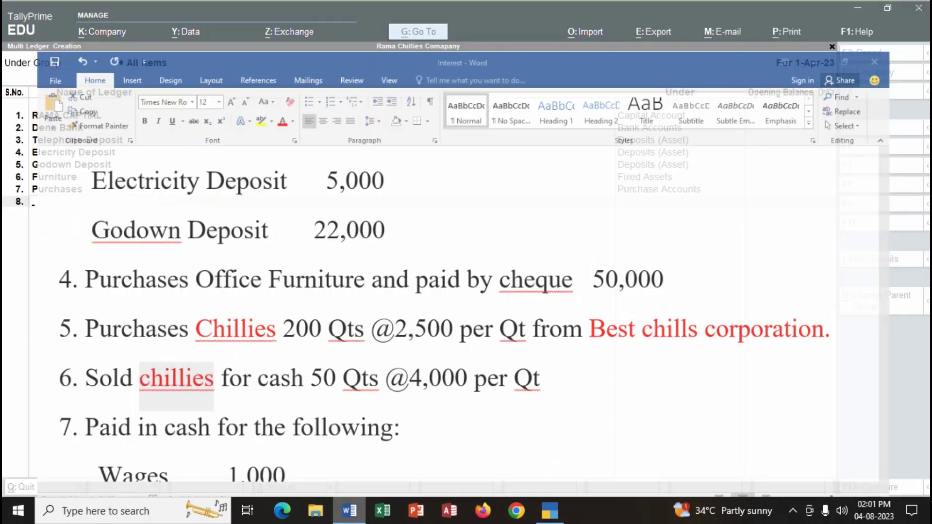
pyautogui.write('Sales')
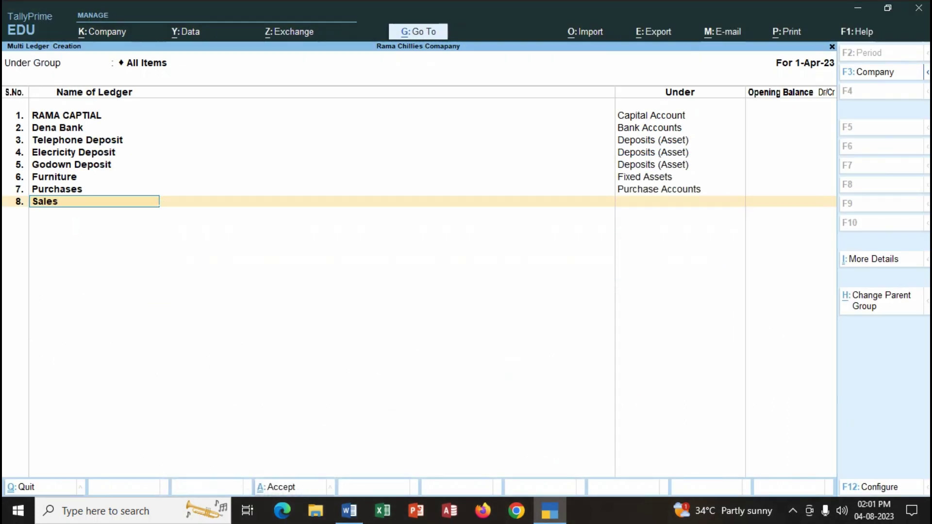
pyautogui.press('Return')
pyautogui.write('Sa')
pyautogui.press('Return')
pyautogui.press('Return')
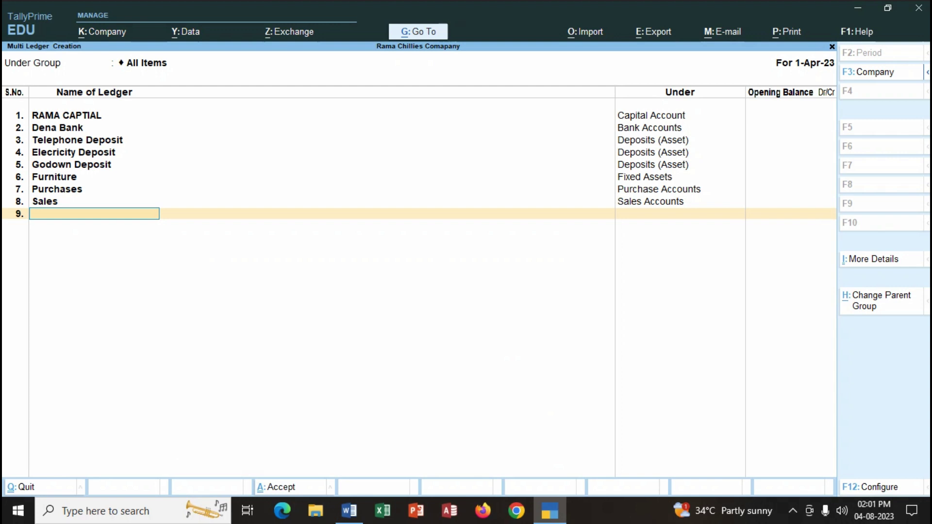
# - Check the cash expenses of transaction 7 in the Word document and add a Wages ledger under Direct Expenses in TallyPrime
pyautogui.click(349, 510)
pyautogui.scroll(-5, 557, 257)
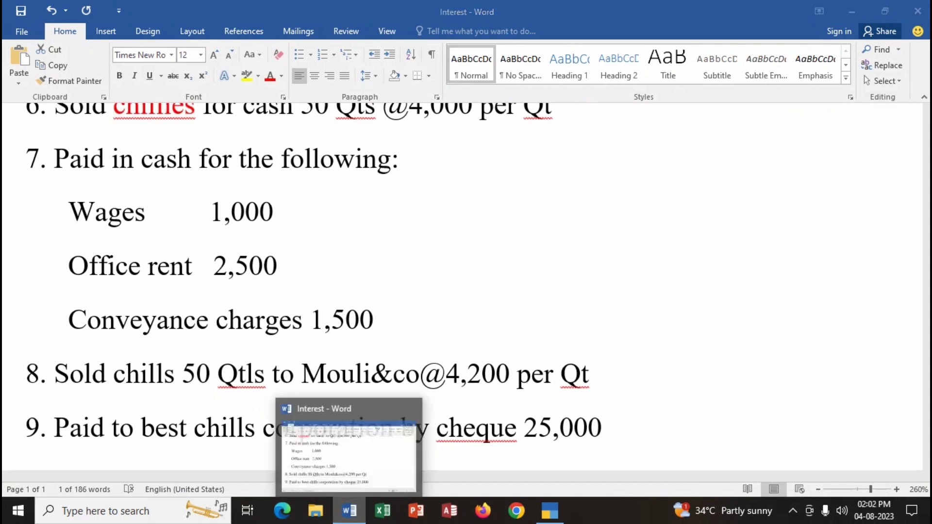
pyautogui.click(349, 510)
pyautogui.write('Wage')
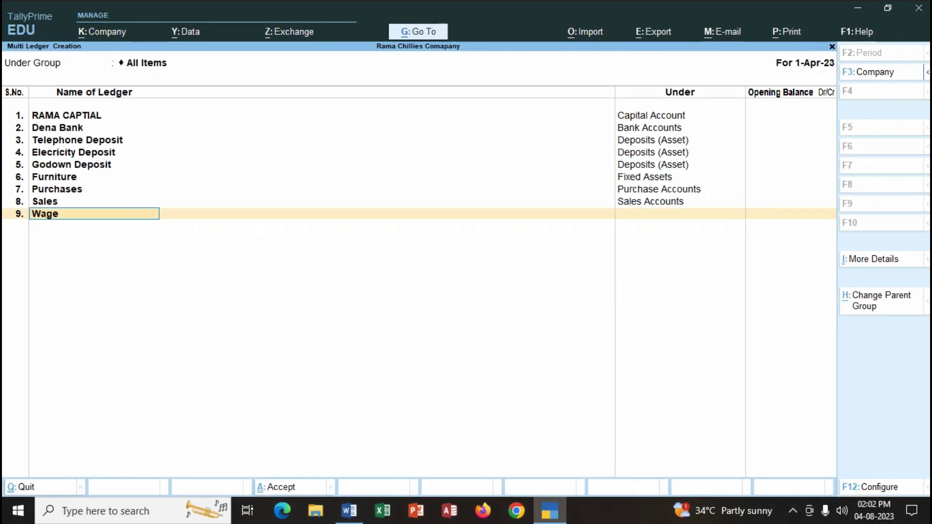
pyautogui.write('s')
pyautogui.press('Return')
pyautogui.write('di')
pyautogui.press('Return')
pyautogui.press('Return')
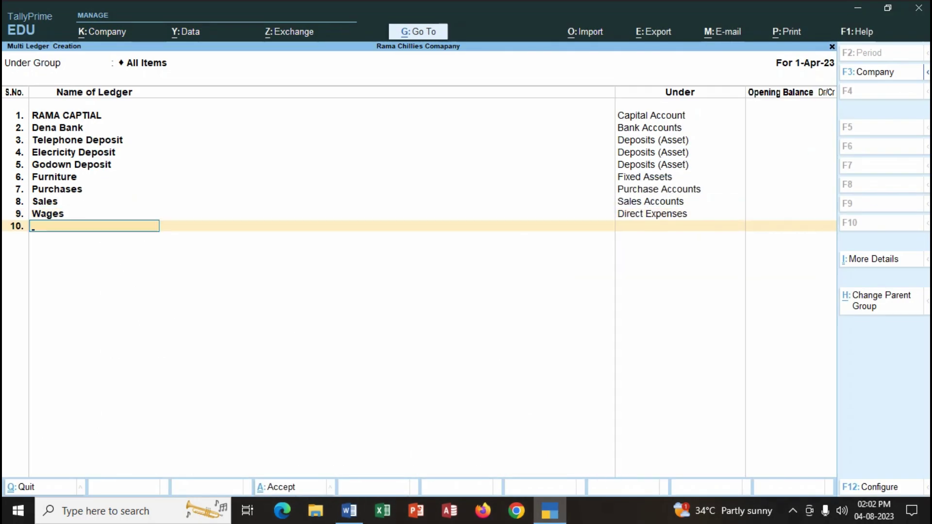
# - Add a Rent ledger under Indirect Expenses with no opening balance
pyautogui.write('Rent')
pyautogui.press('Return')
pyautogui.write('i')
pyautogui.press('Up')
pyautogui.press('Return')
# - Add a Coveyance ledger under Indirect Expenses with no opening balance
pyautogui.write('Coveyance')
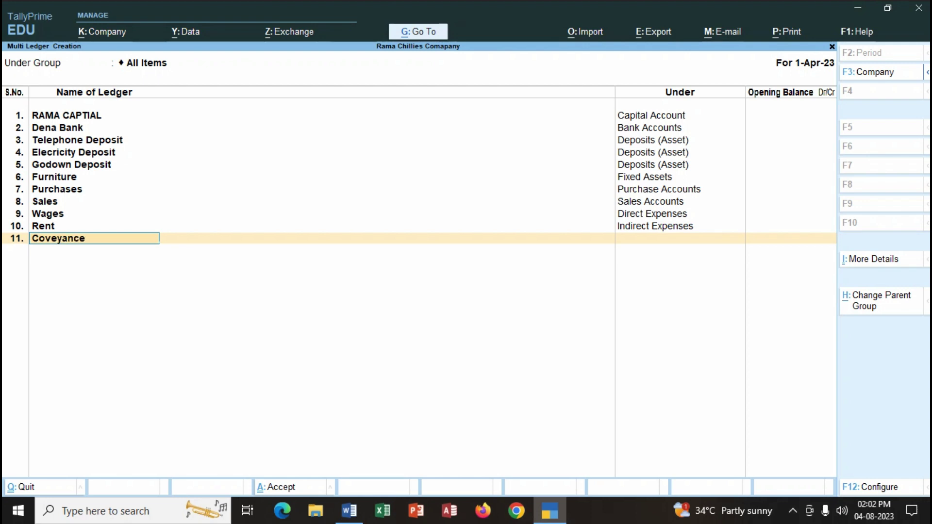
pyautogui.press('Return')
pyautogui.write('i')
pyautogui.press('Up')
pyautogui.press('Up')
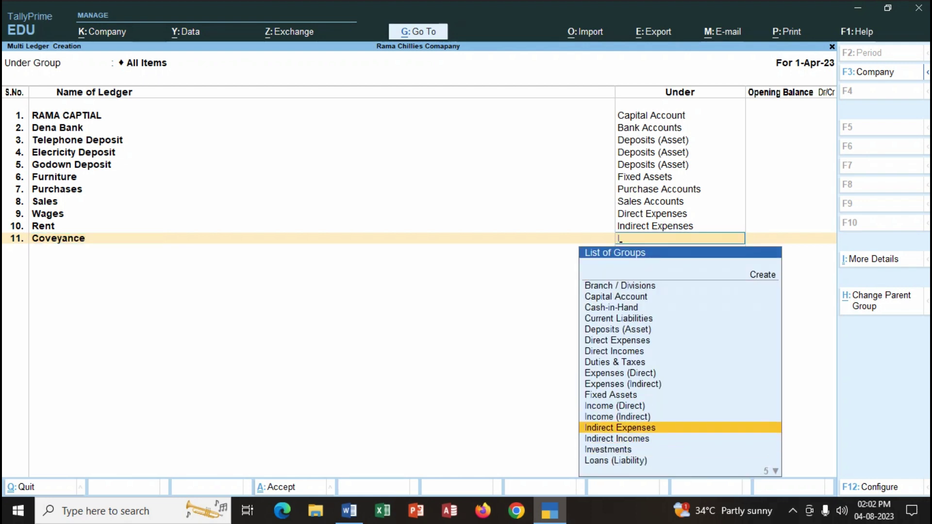
pyautogui.press('Return')
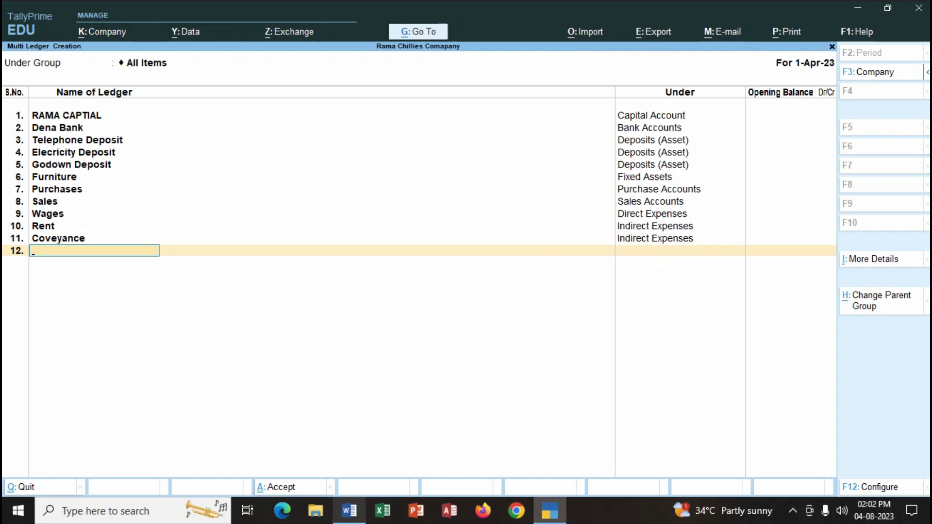
# - Check transaction 8 in the Word document and add a Mouli&Co ledger under Sundry Debtors in TallyPrime
pyautogui.hotkey('alt', 'Tab')
pyautogui.scroll(-2, 466, 286)
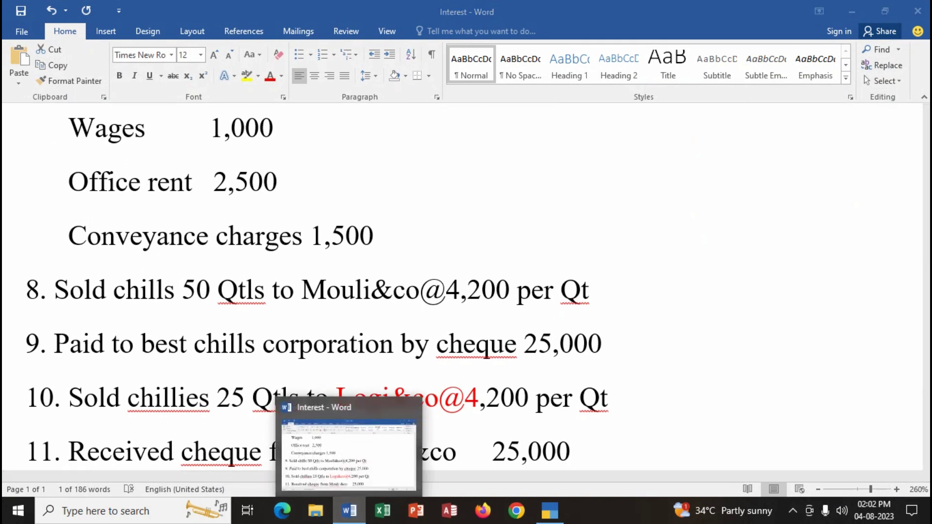
pyautogui.click(349, 511)
pyautogui.write('Mou')
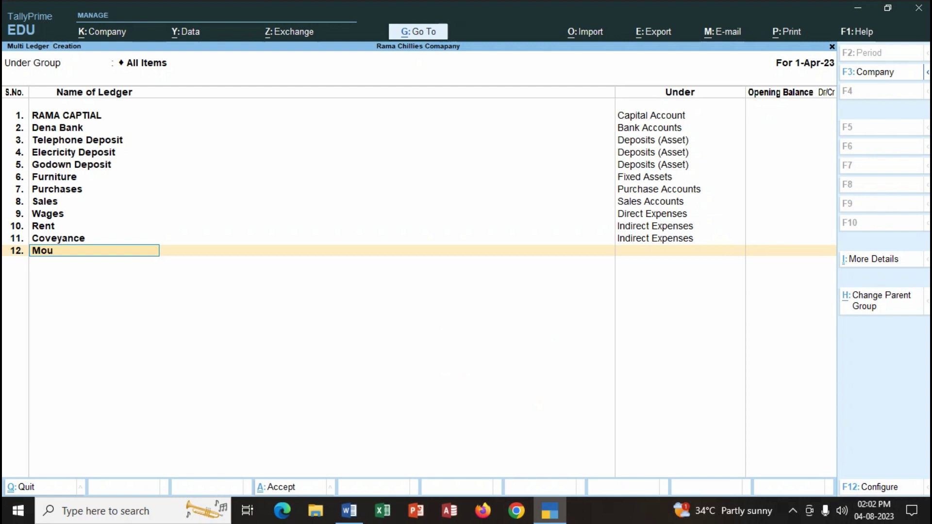
pyautogui.write('li&Co')
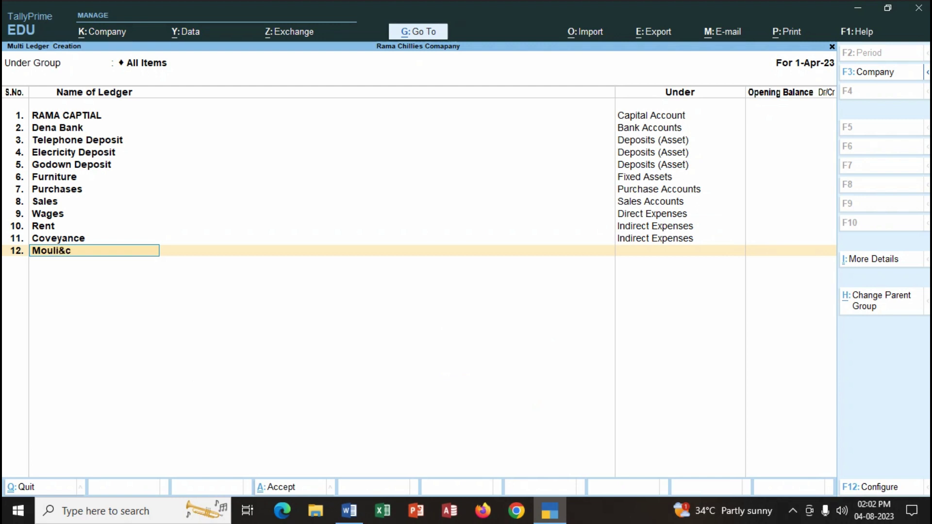
pyautogui.press('Return')
pyautogui.write('Su')
pyautogui.press('Down')
pyautogui.press('Down')
pyautogui.press('Return')
pyautogui.press('Return')
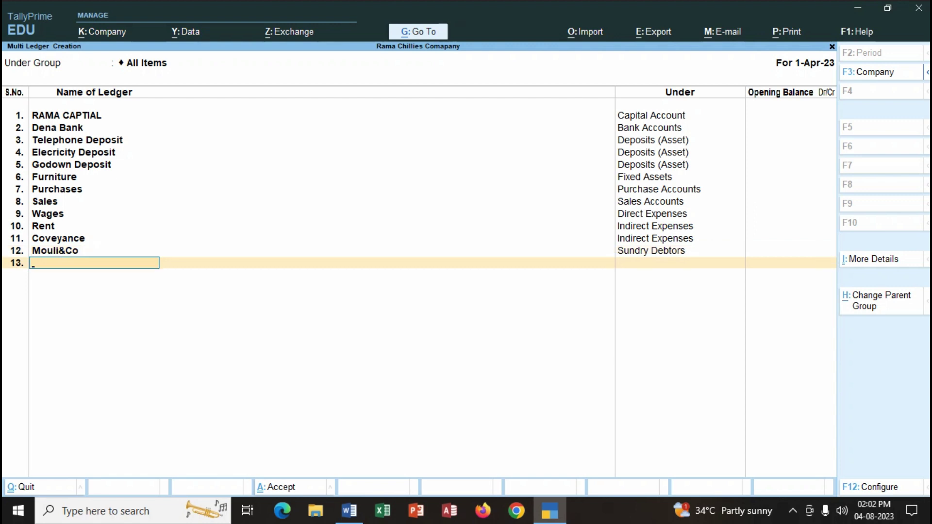
# - Read transactions 9 to 14 in the Word document to identify ledgers still missing, including the cash payments of transaction 13
pyautogui.click(349, 510)
pyautogui.scroll(-2, 476, 286)
pyautogui.scroll(-2, 475, 287)
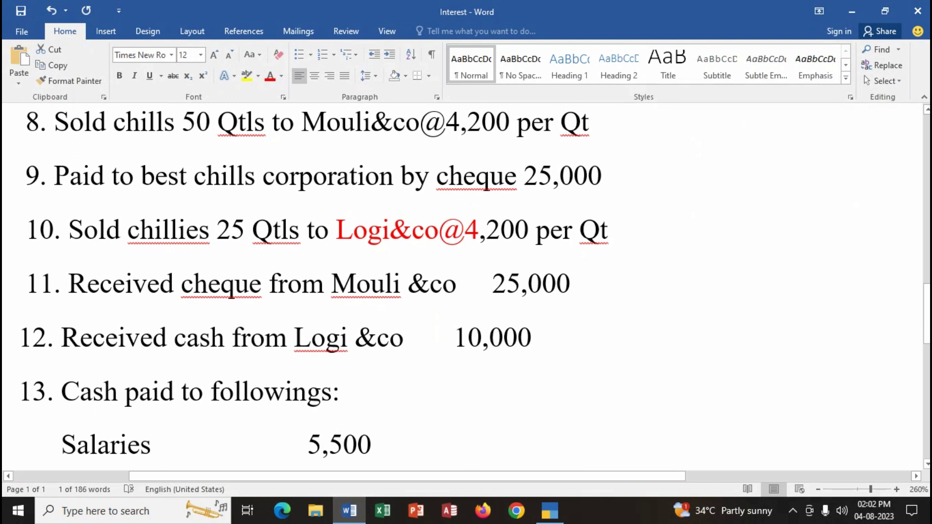
pyautogui.scroll(-2, 476, 286)
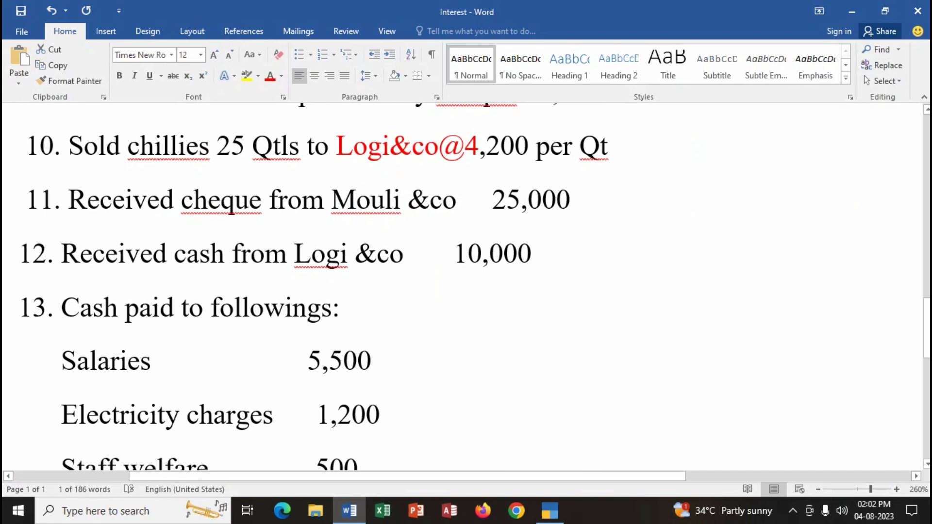
pyautogui.scroll(-2, 475, 287)
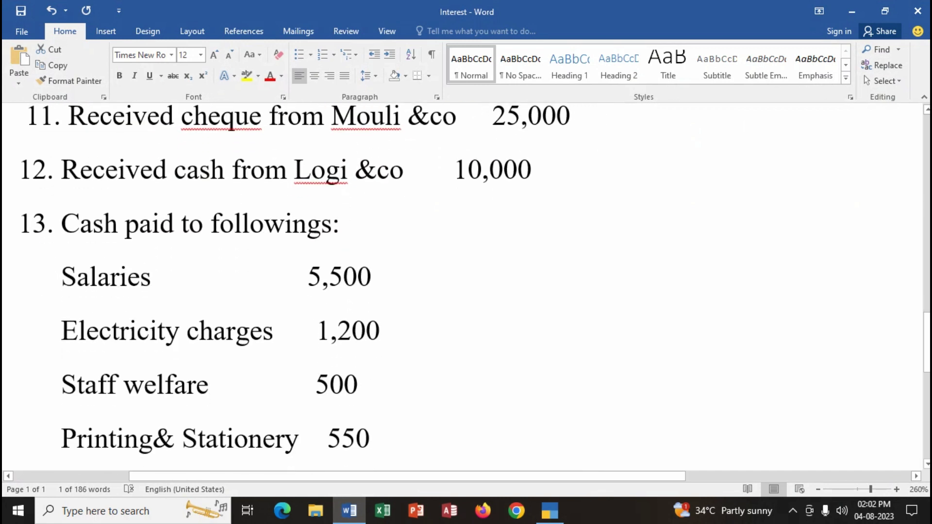
pyautogui.scroll(2, 475, 286)
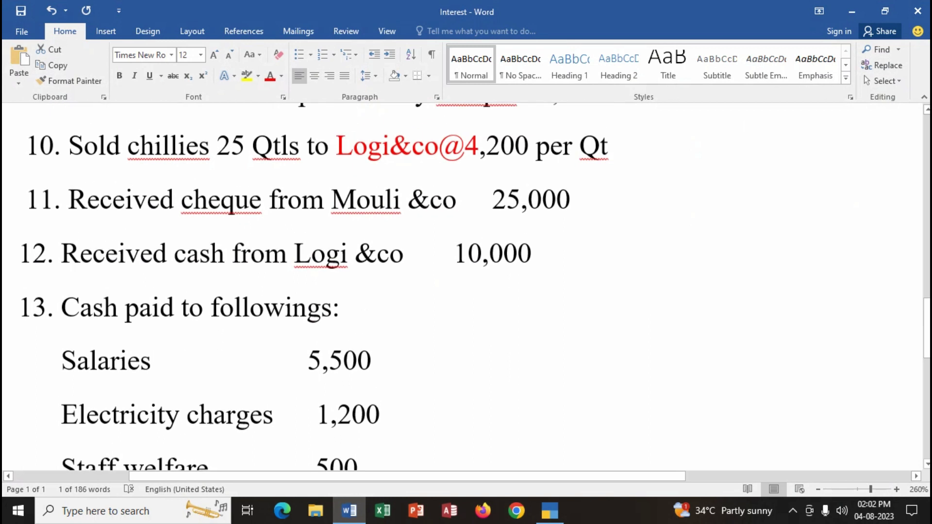
pyautogui.scroll(-2, 475, 287)
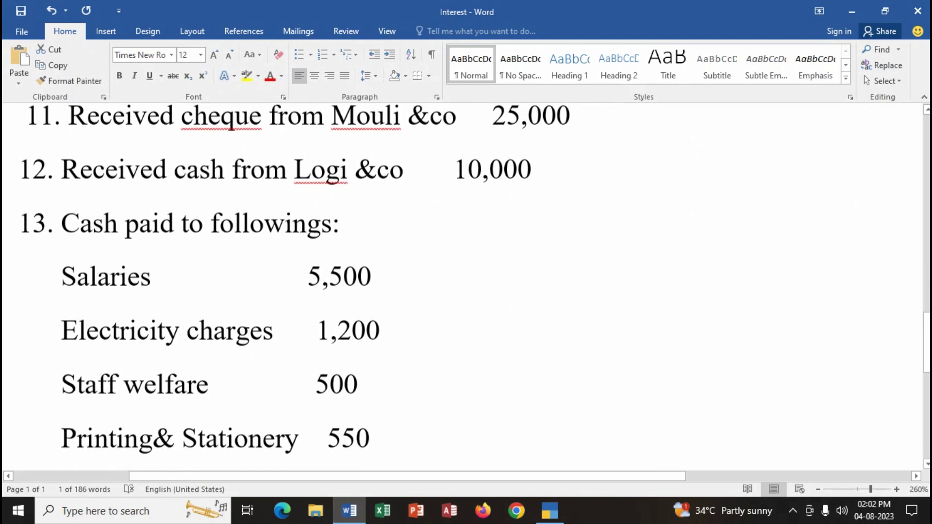
pyautogui.scroll(-2, 475, 286)
pyautogui.scroll(-2, 475, 287)
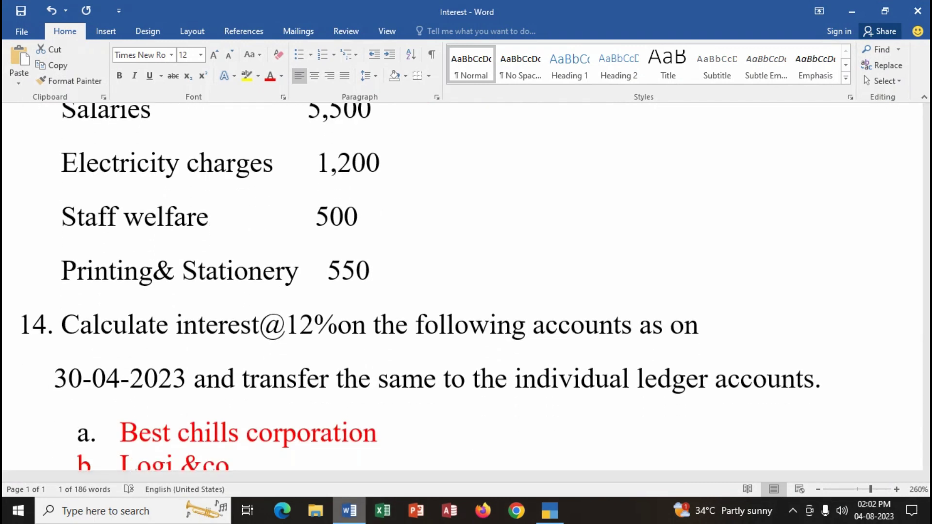
# - Return to TallyPrime and add a Salaries ledger under Indirect Expenses with no opening balance
pyautogui.hotkey('alt', 'Tab')
pyautogui.write('S')
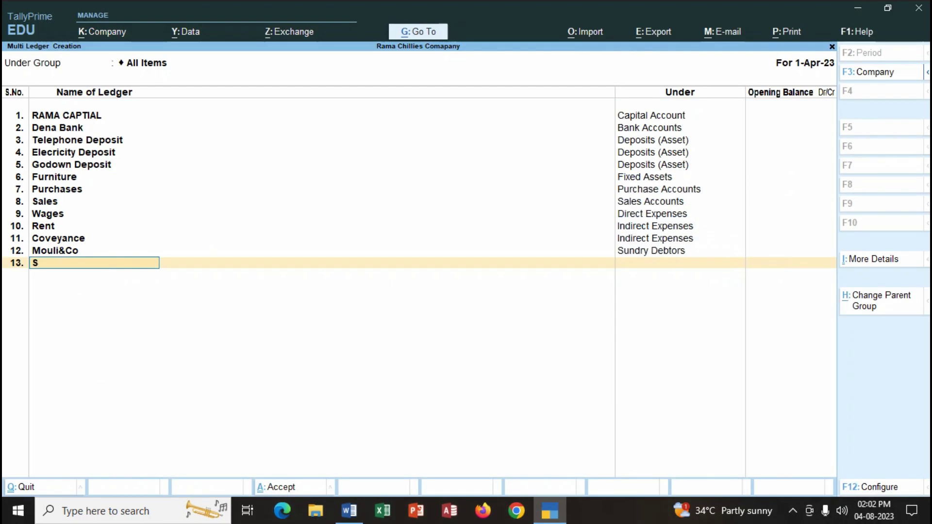
pyautogui.write('alaries')
pyautogui.press('Return')
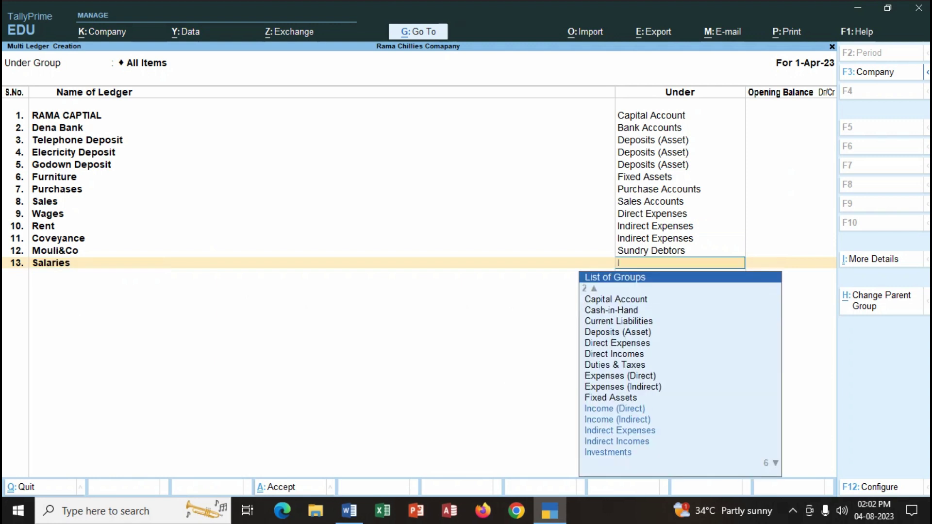
pyautogui.press('Up')
pyautogui.press('Return')
pyautogui.press('Return')
# - Add an Elecricity Charges ledger under Indirect Expenses with no opening balance
pyautogui.write('E')
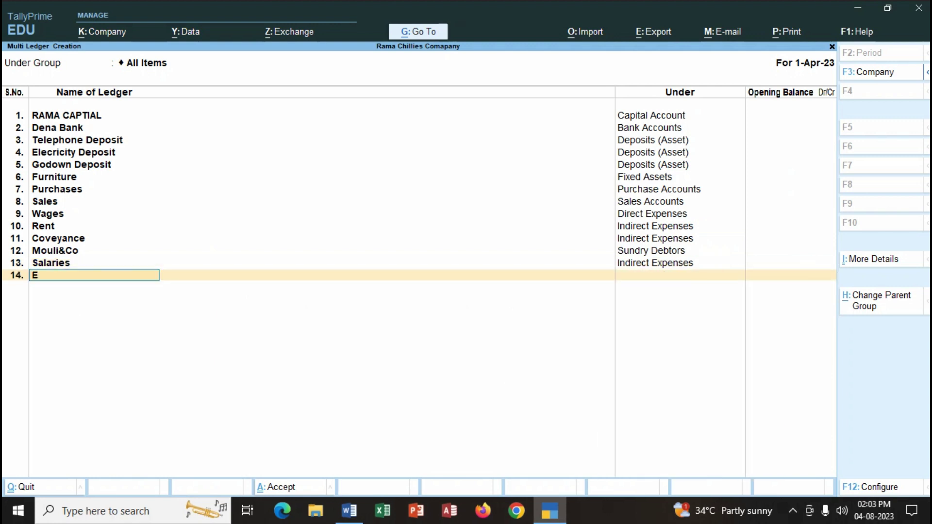
pyautogui.write('lecricity Charges')
pyautogui.press('Return')
pyautogui.press('Down')
pyautogui.press('Down')
pyautogui.press('Down')
pyautogui.press('Down')
pyautogui.press('Down')
pyautogui.press('Down')
pyautogui.press('Down')
pyautogui.press('Down')
pyautogui.press('Down')
pyautogui.press('Down')
pyautogui.press('Down')
pyautogui.press('Down')
pyautogui.press('Down')
pyautogui.press('Down')
pyautogui.press('Down')
pyautogui.press('Down')
pyautogui.press('Down')
pyautogui.press('Down')
pyautogui.press('Down')
pyautogui.press('Up')
pyautogui.press('Up')
pyautogui.press('Return')
pyautogui.press('Return')
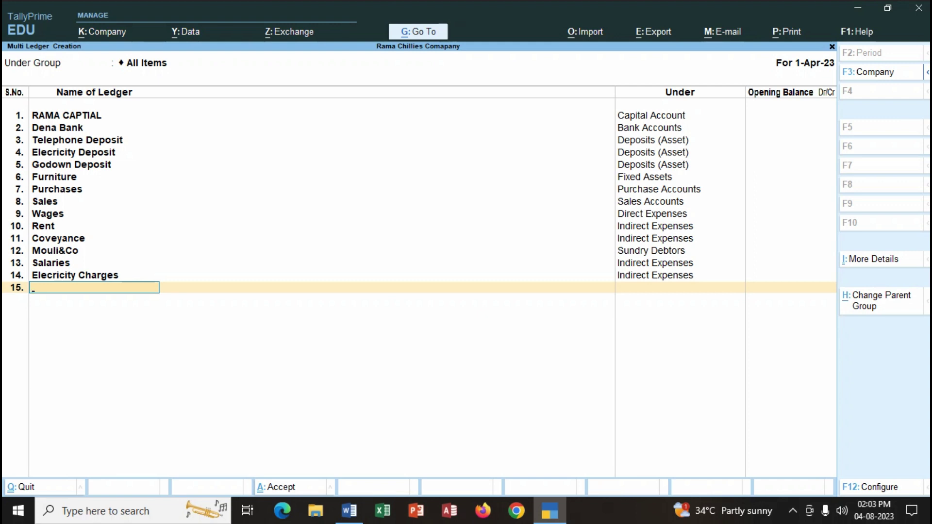
# - Check the next expense of transaction 13 in the Word document and add a Staff Welfare ledger under Indirect Expenses in TallyPrime
pyautogui.click(349, 511)
pyautogui.hotkey('alt', 'Tab')
pyautogui.write('Staff Welfare')
pyautogui.press('BackSpace')
pyautogui.press('BackSpace')
pyautogui.press('BackSpace')
pyautogui.press('BackSpace')
pyautogui.write('fare')
pyautogui.press('Return')
pyautogui.press('Up')
pyautogui.press('Up')
pyautogui.press('Return')
# - Add a Printing Statinories ledger under Indirect Expenses with no opening balance
pyautogui.write('P')
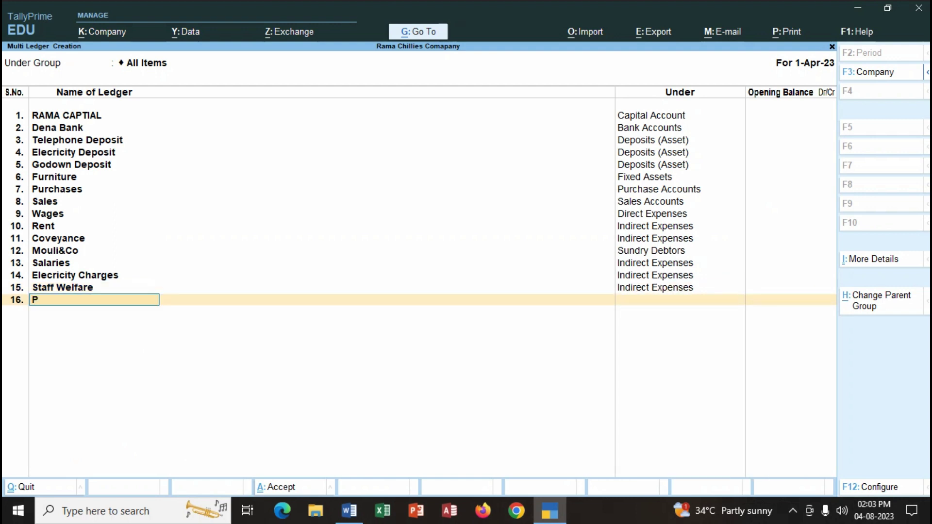
pyautogui.write('rinting Statinories')
pyautogui.press('Return')
pyautogui.press('Down')
pyautogui.press('Down')
pyautogui.press('Down')
pyautogui.press('Down')
pyautogui.press('Down')
pyautogui.press('Down')
pyautogui.press('Down')
pyautogui.press('Down')
pyautogui.press('Down')
pyautogui.press('Down')
pyautogui.press('Down')
pyautogui.press('Down')
pyautogui.press('Down')
pyautogui.press('Down')
pyautogui.press('Down')
pyautogui.press('Down')
pyautogui.press('Down')
pyautogui.press('Down')
pyautogui.press('Down')
pyautogui.press('Up')
pyautogui.press('Up')
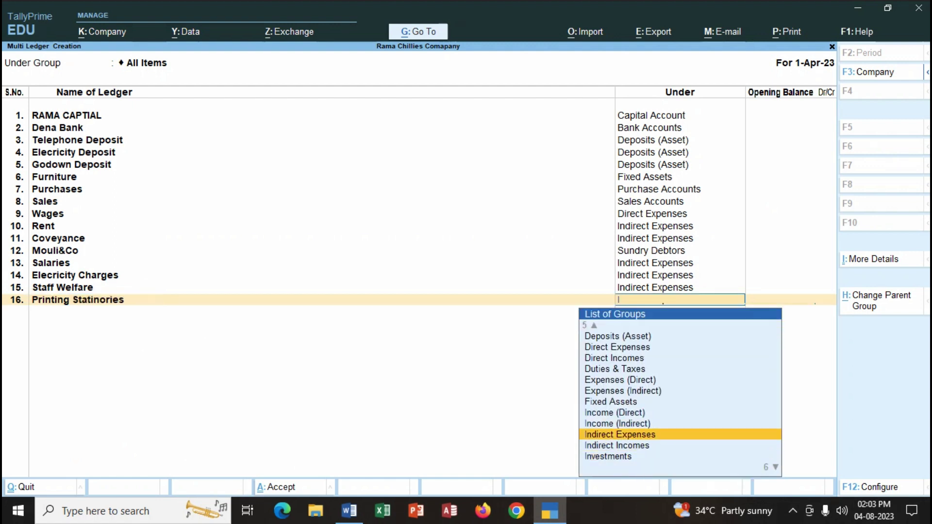
pyautogui.press('Return')
# - Check transaction 14 in the Word document and add an Interest on Besct Chillies Corporation ledger under Indirect Expenses in TallyPrime
pyautogui.click(349, 510)
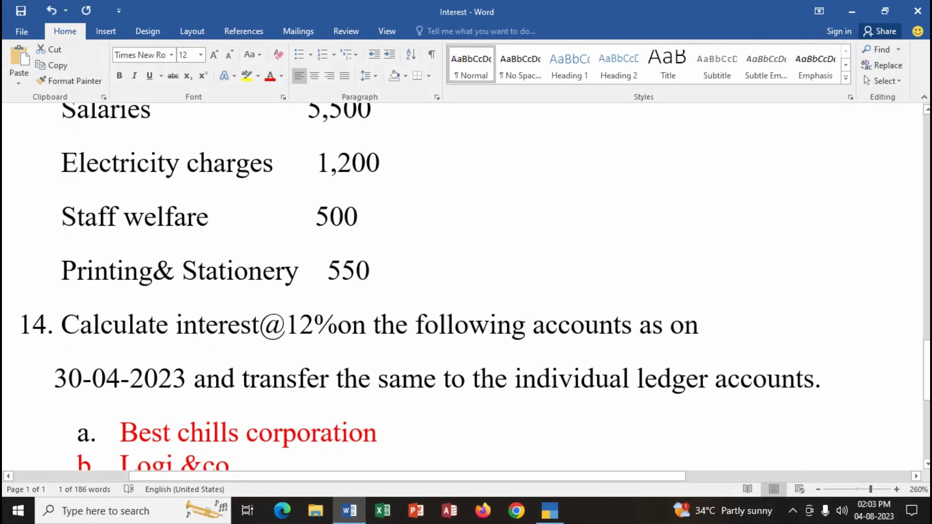
pyautogui.scroll(-2, 466, 286)
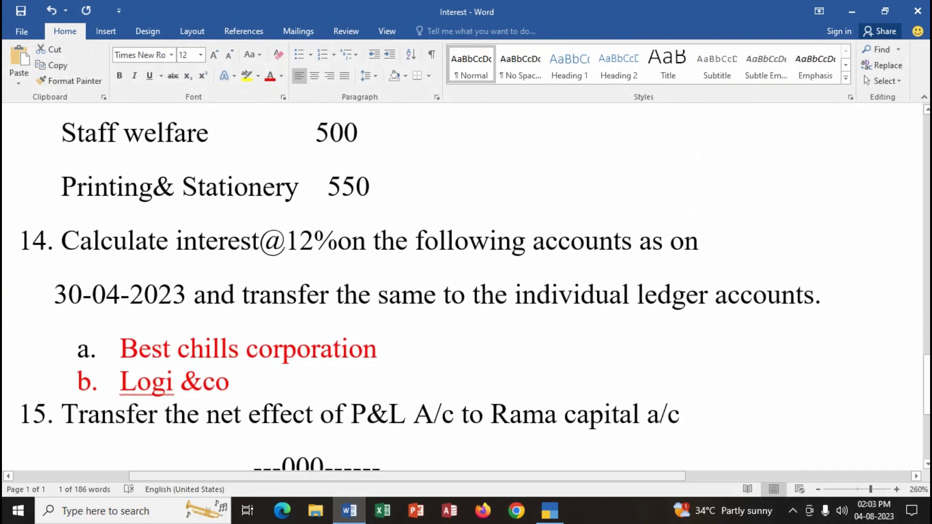
pyautogui.hotkey('alt', 'Tab')
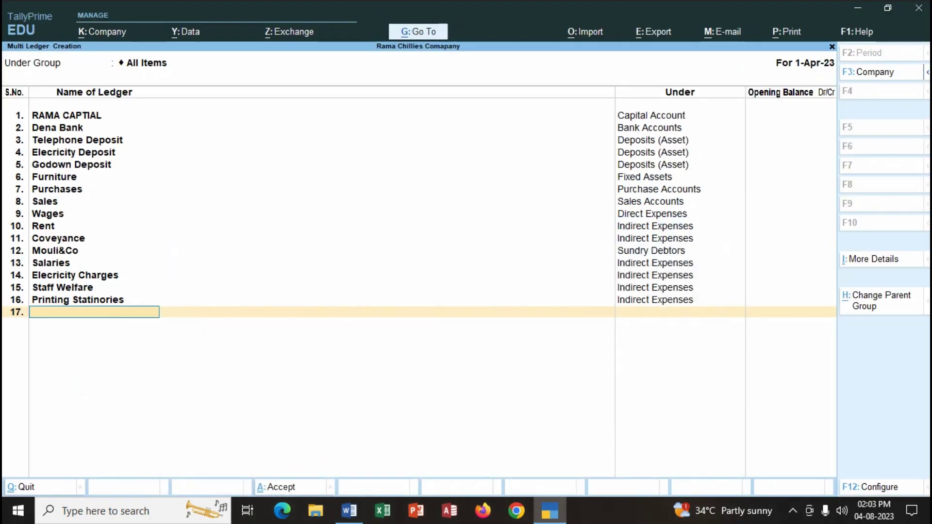
pyautogui.write('nterest on Bes')
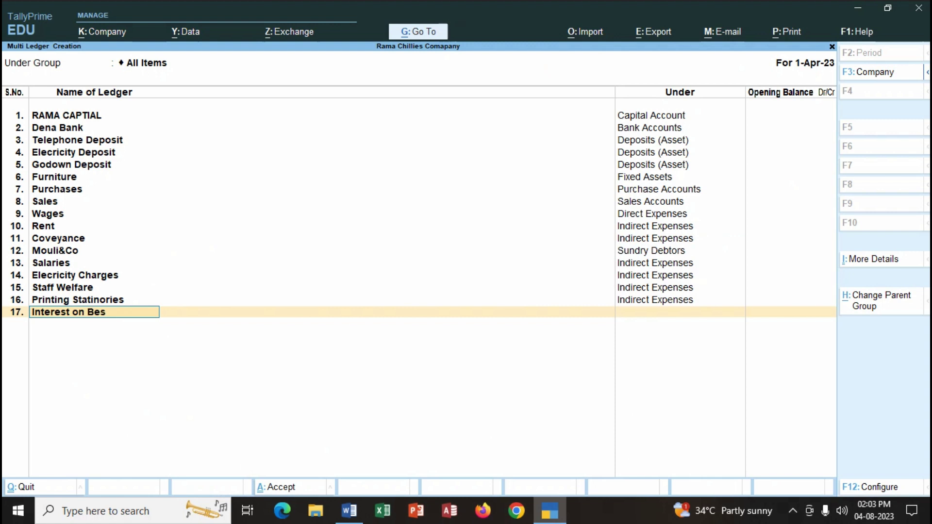
pyautogui.write('ct Chillies Cop.')
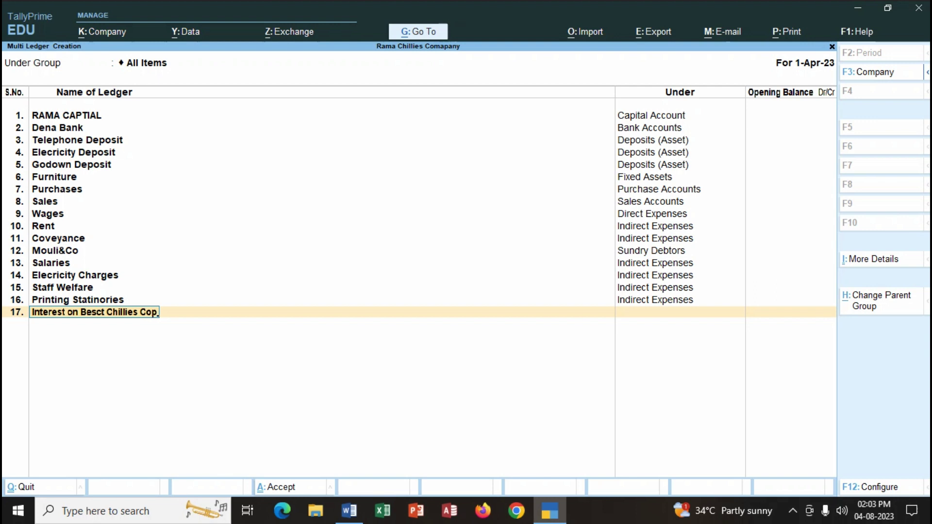
pyautogui.press('BackSpace')
pyautogui.write('rpora')
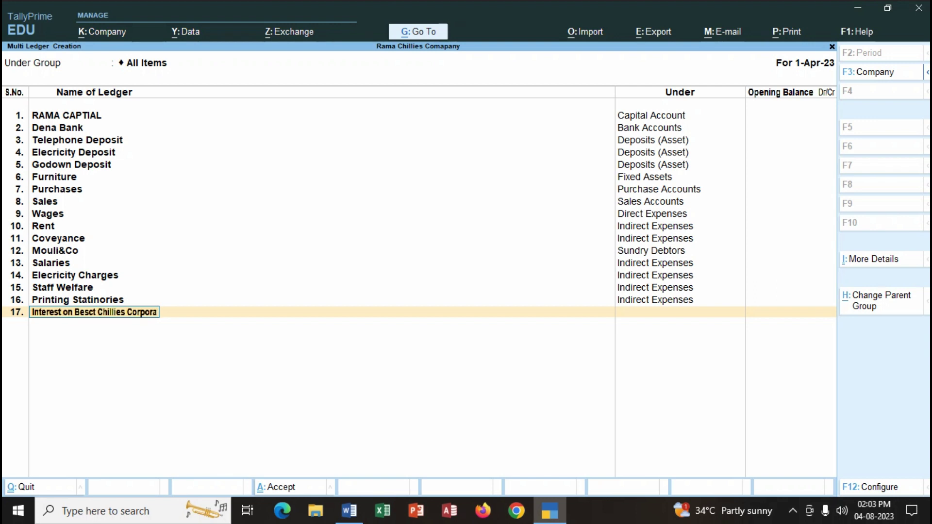
pyautogui.write('tion')
pyautogui.press('Return')
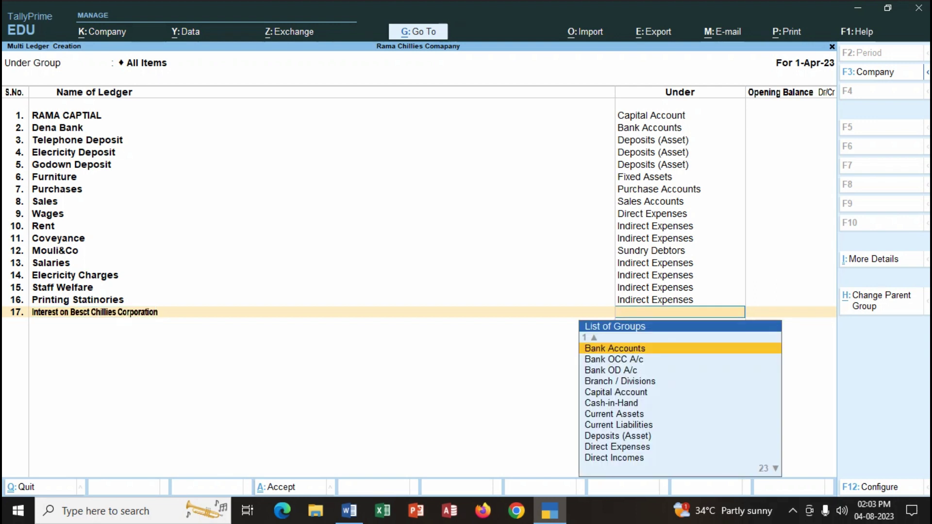
pyautogui.write('i')
pyautogui.press('Up')
pyautogui.press('Up')
pyautogui.press('Return')
pyautogui.press('Return')
# - Add an Interest on LOGI&CO ledger under Indirect Incomes with no opening balance
pyautogui.write('Interest on Lo')
pyautogui.press('BackSpace')
pyautogui.write('L')
pyautogui.press('BackSpace')
pyautogui.write('O')
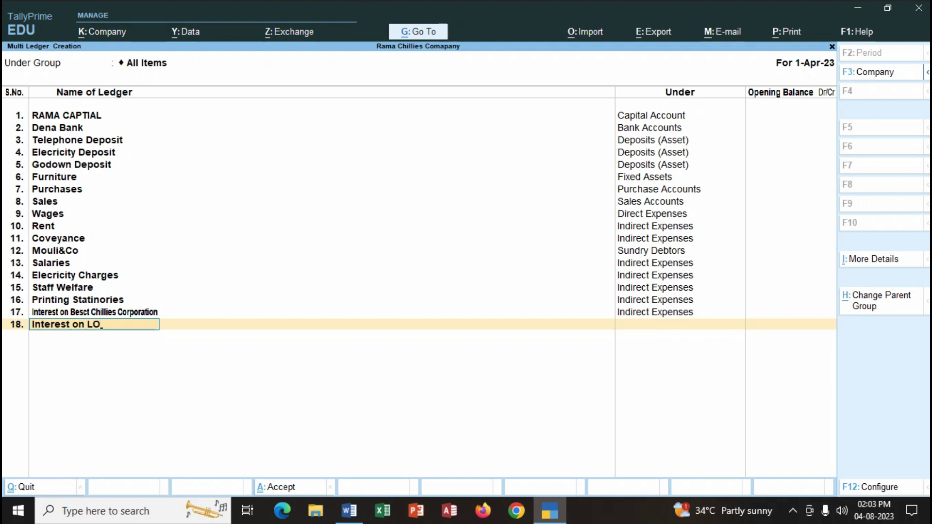
pyautogui.write('GI&CO')
pyautogui.press('Return')
pyautogui.write('SU')
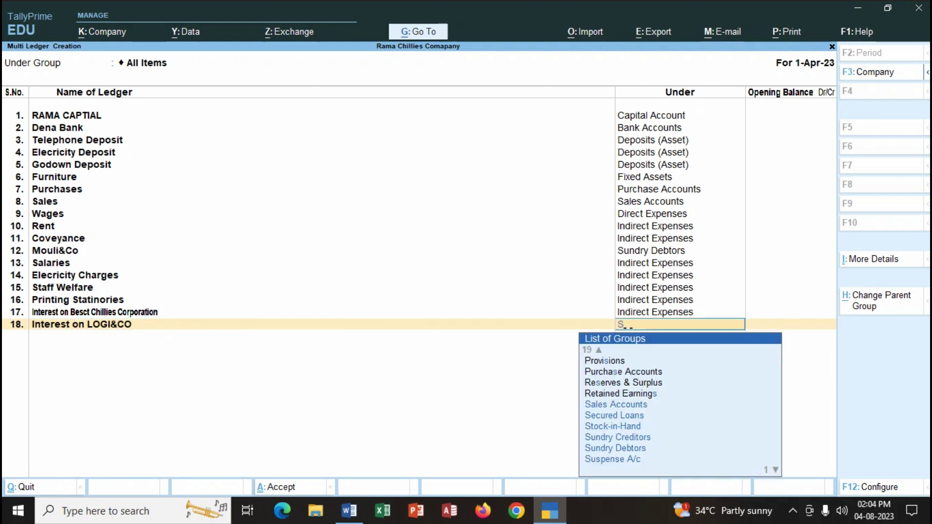
pyautogui.press('BackSpace')
pyautogui.press('BackSpace')
pyautogui.press('pagedown')
pyautogui.press('pagedown')
pyautogui.press('Up')
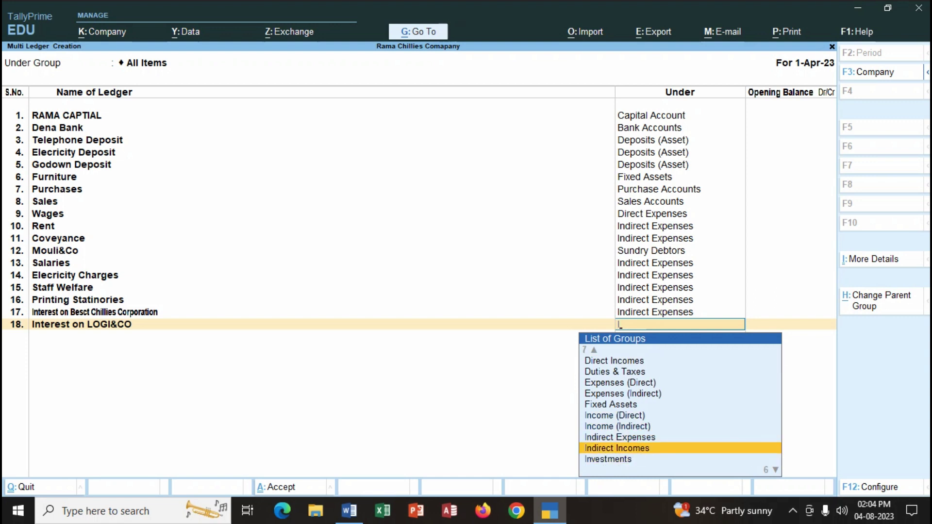
pyautogui.press('Return')
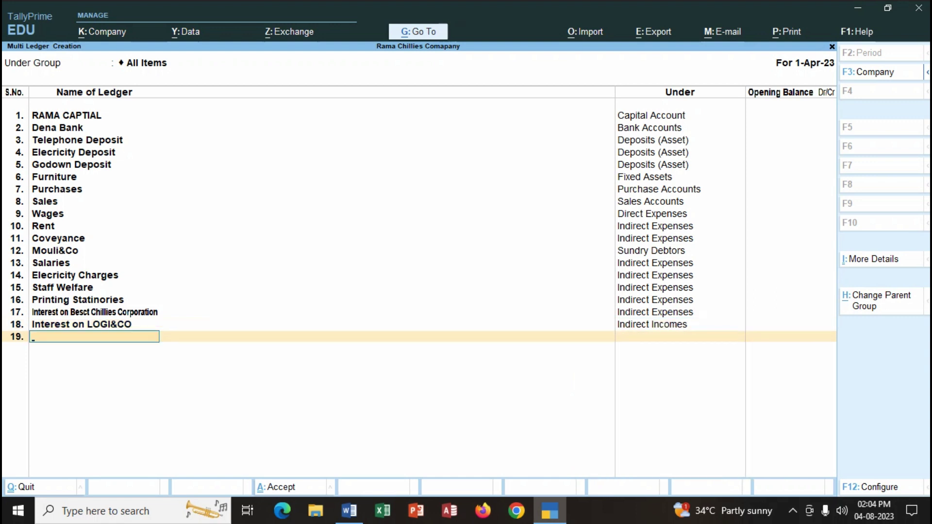
# - Check item 15 at the end of the Word document for remaining ledgers and return to TallyPrime
pyautogui.click(349, 510)
pyautogui.scroll(-3, 465, 287)
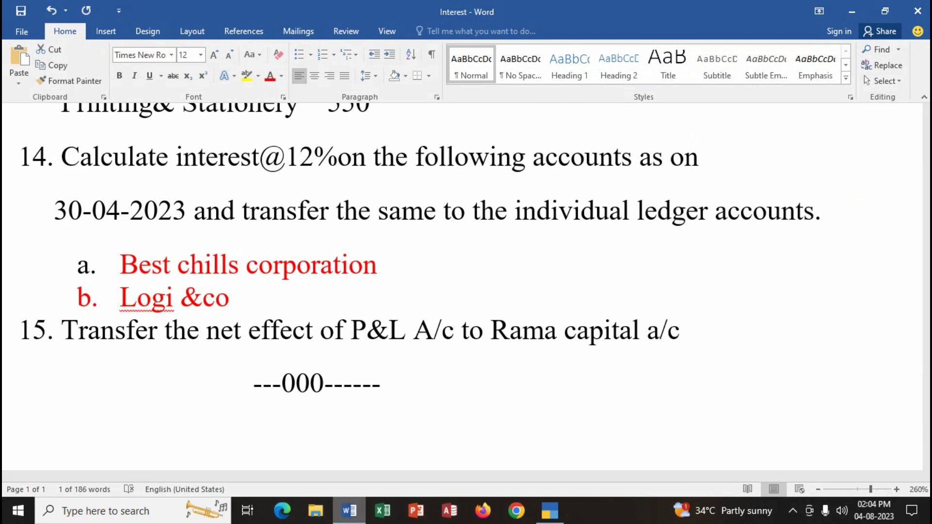
pyautogui.hotkey('alt', 'Tab')
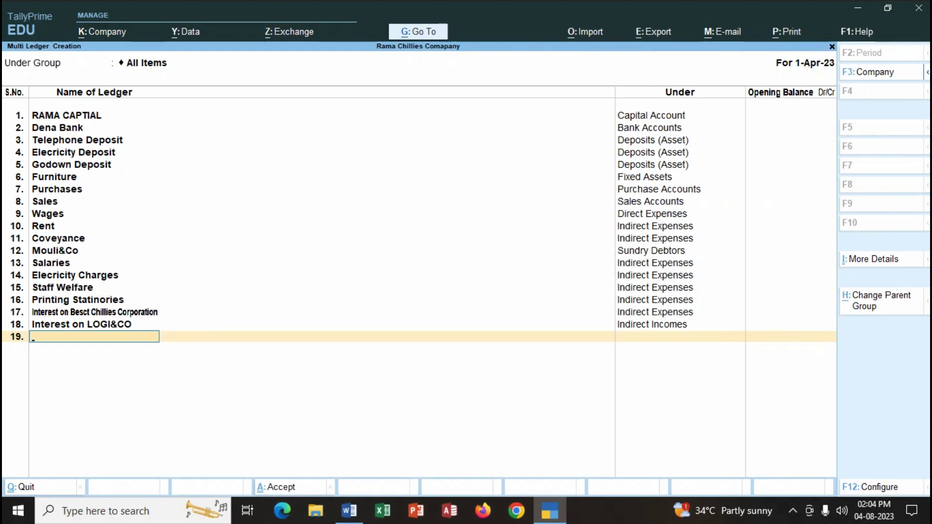
# - Add a Closeing Stock ledger under Stock-in-Hand and accept the multi-ledger creation to save all listed ledgers
pyautogui.write('Closeing Stock')
pyautogui.press('Return')
pyautogui.write('St')
pyautogui.press('Return')
pyautogui.press('Return')
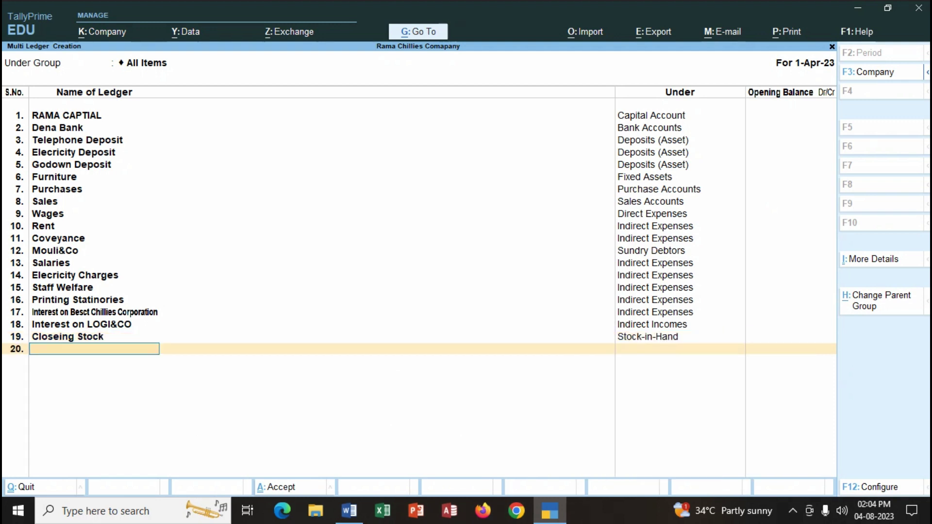
pyautogui.press('Return')
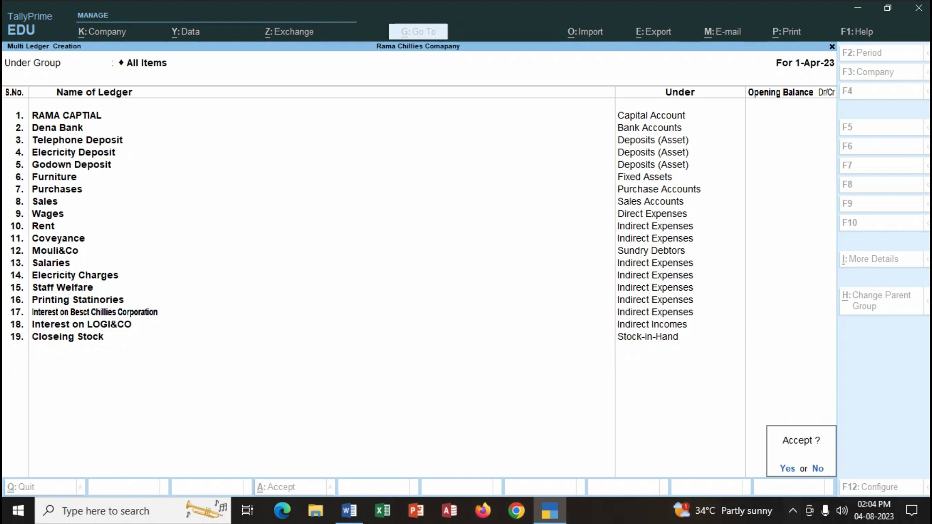
pyautogui.press('Return')
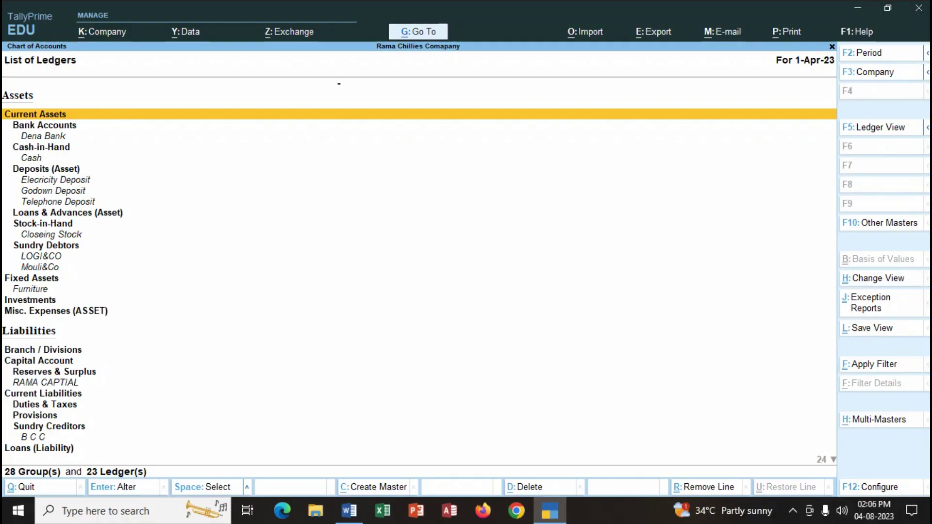
# - Leave the list of ledgers and open the Credit Note voucher type for alteration
pyautogui.press('Escape')
pyautogui.press('Escape')
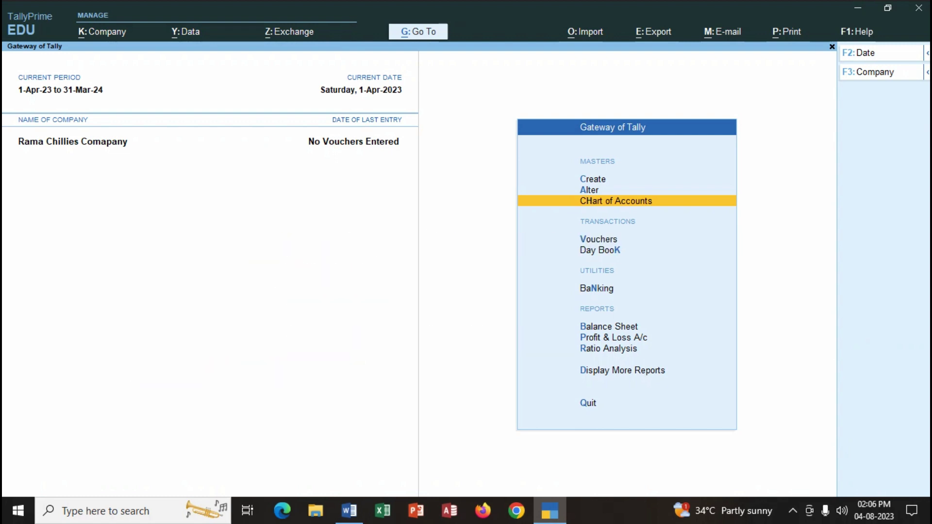
pyautogui.press('a')
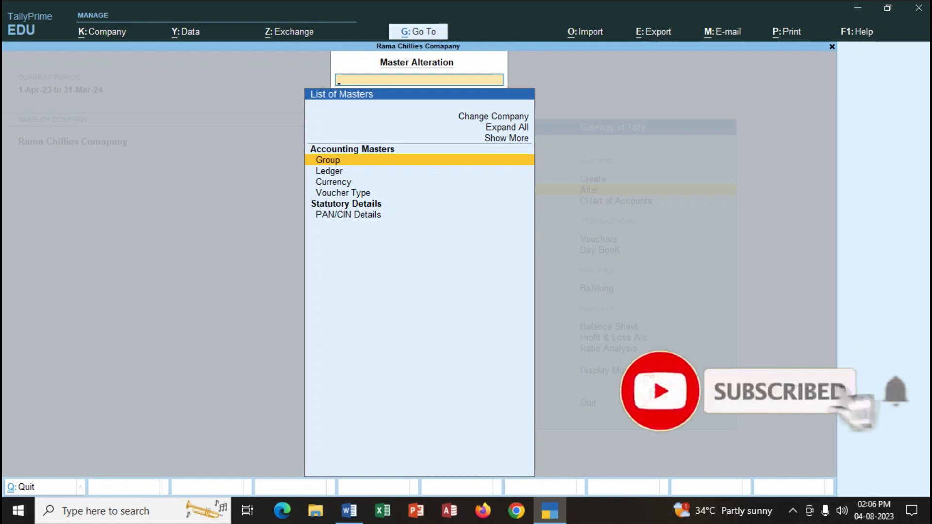
pyautogui.press('Down')
pyautogui.press('Down')
pyautogui.press('Down')
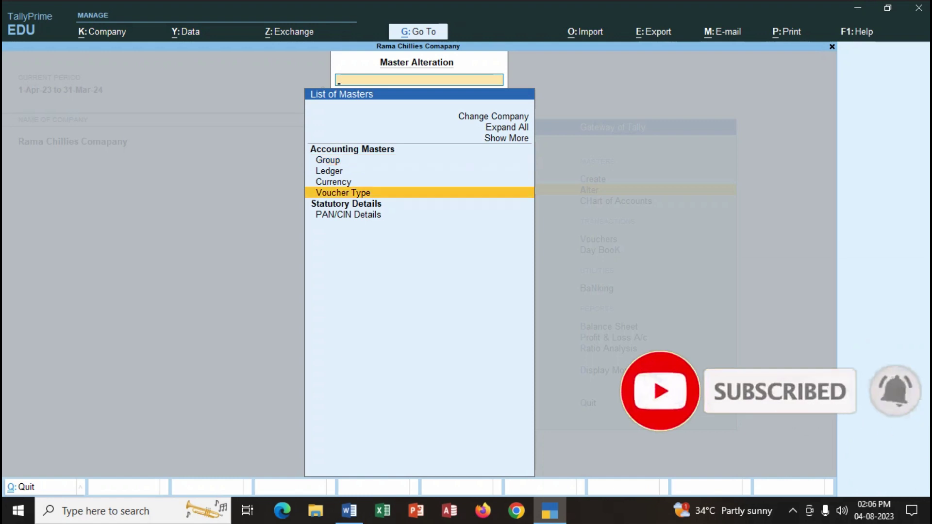
pyautogui.press('Return')
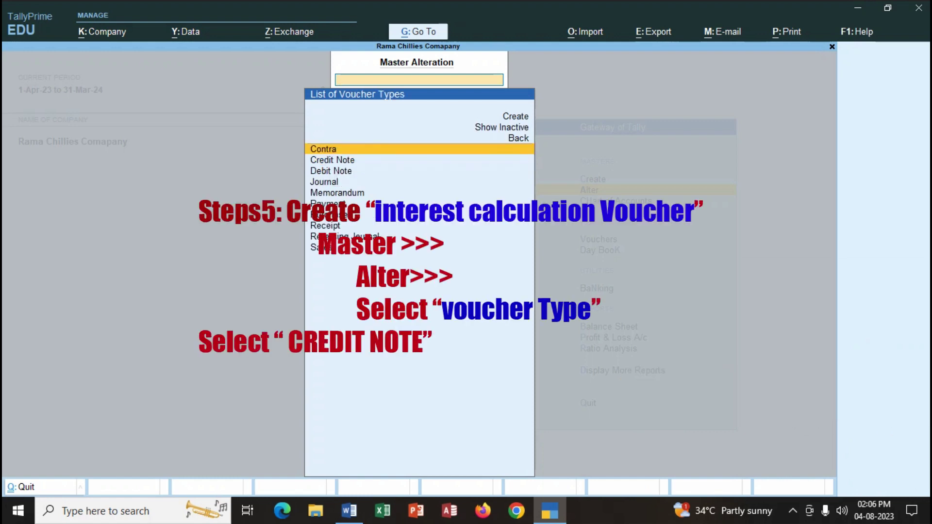
pyautogui.press('Down')
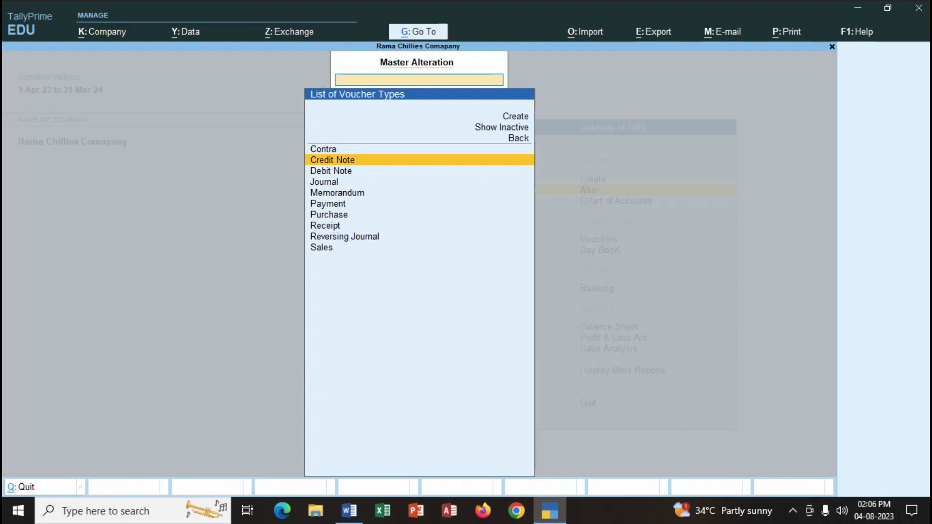
pyautogui.press('Return')
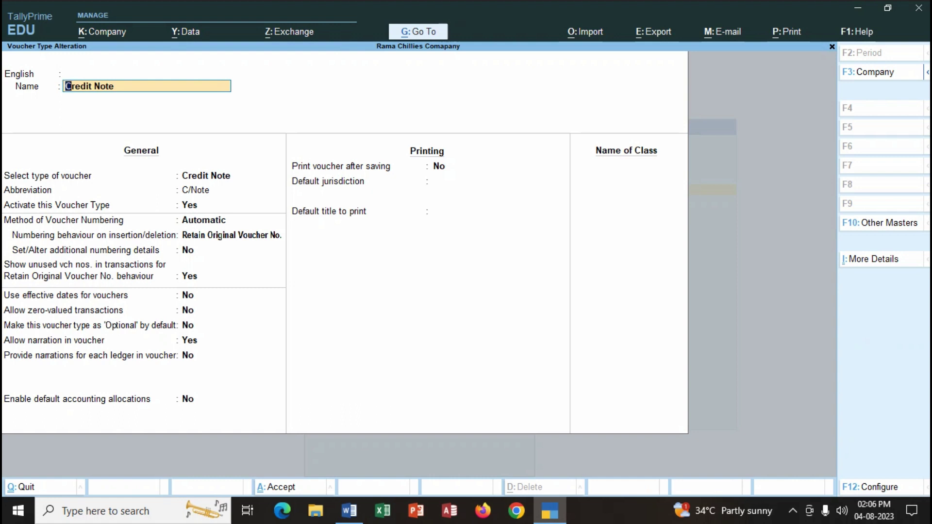
# - Add a Simple Interest class to Credit Note, used for interest accounting without compound interest, and save the voucher type
pyautogui.click(628, 168)
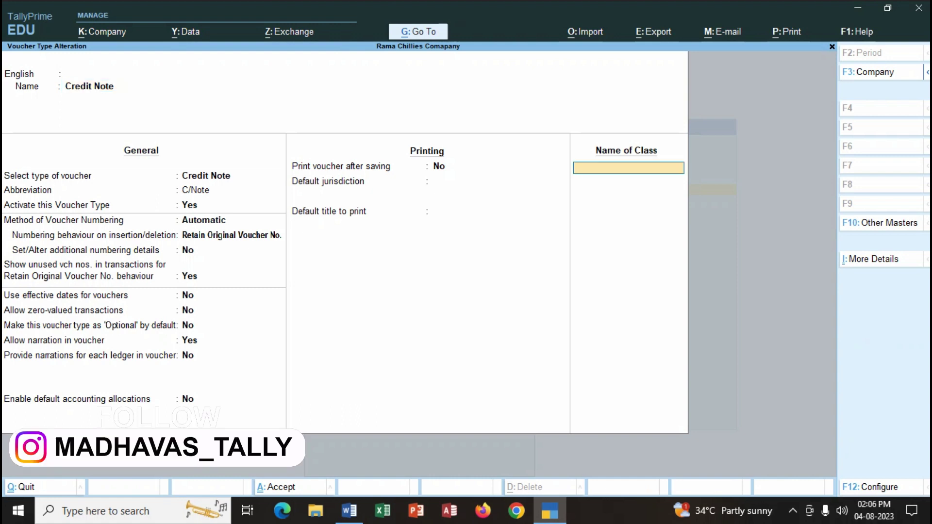
pyautogui.write('Simple interest')
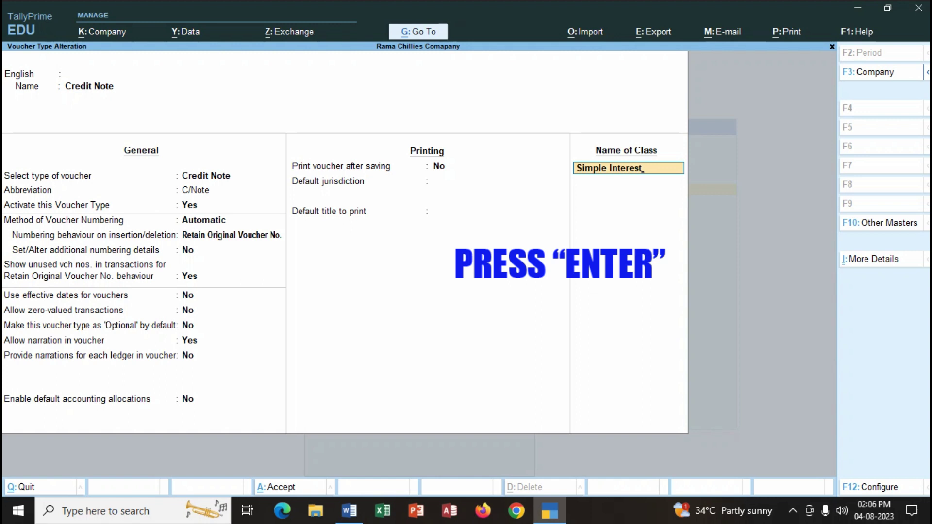
pyautogui.press('Return')
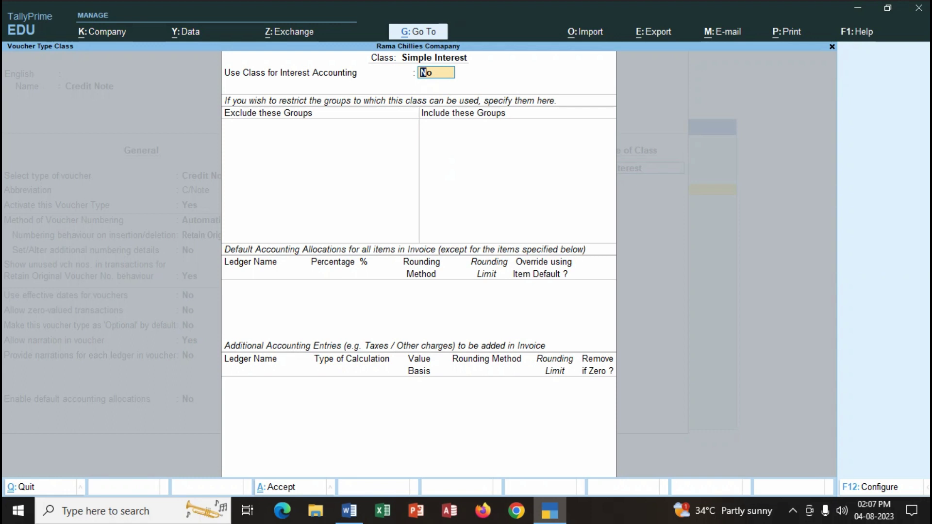
pyautogui.write('yes')
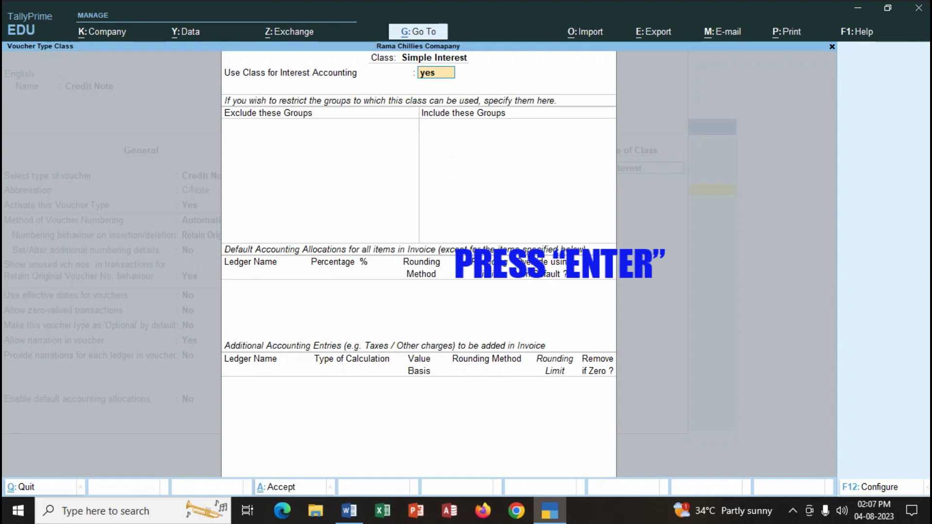
pyautogui.press('Return')
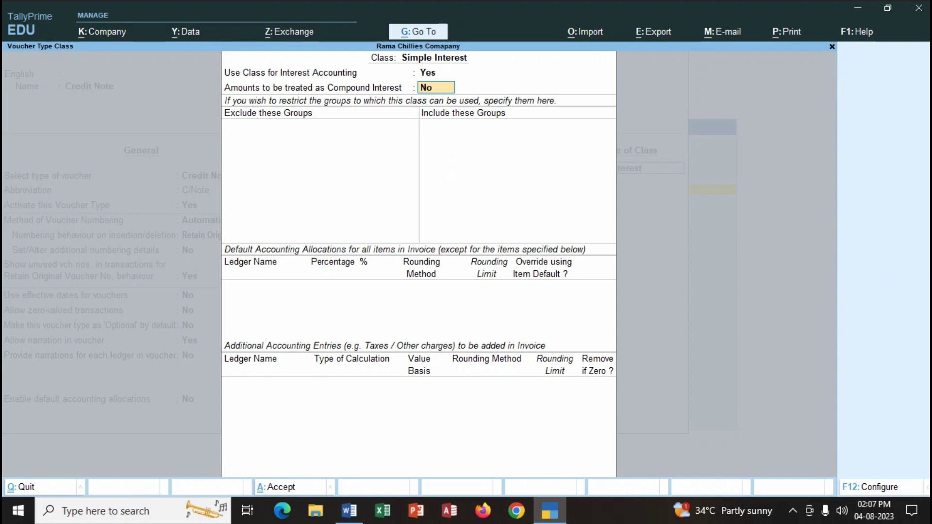
pyautogui.press('Return')
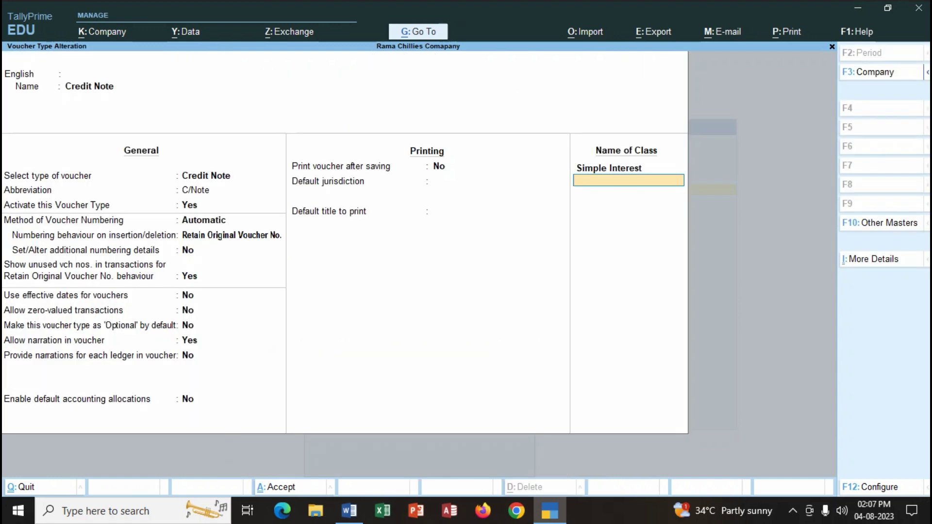
pyautogui.press('Return')
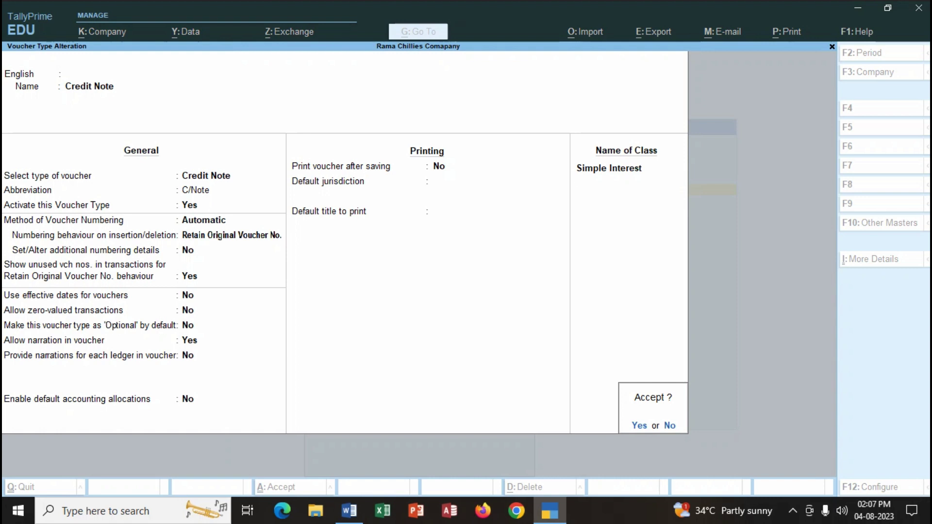
pyautogui.press('Return')
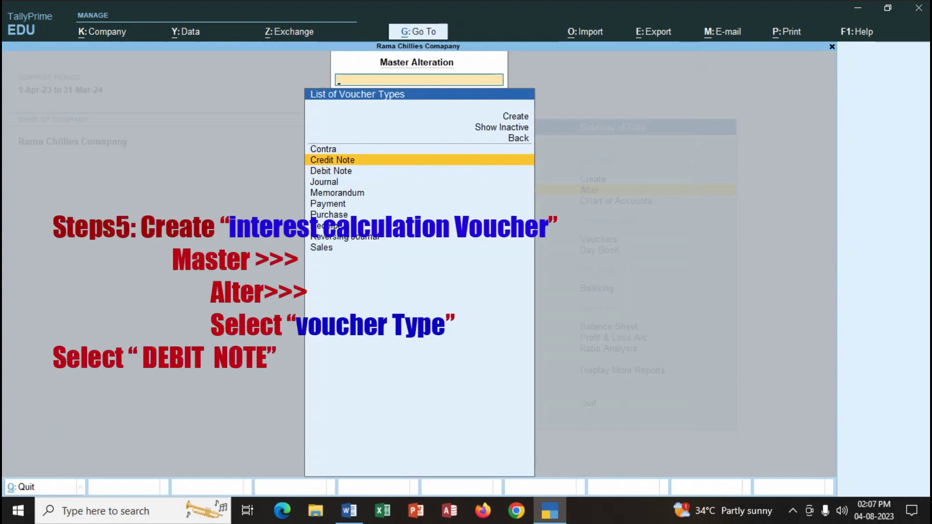
# - Open the Debit Note voucher type for alteration and add a class named Simple Interest
pyautogui.press('Down')
pyautogui.press('Return')
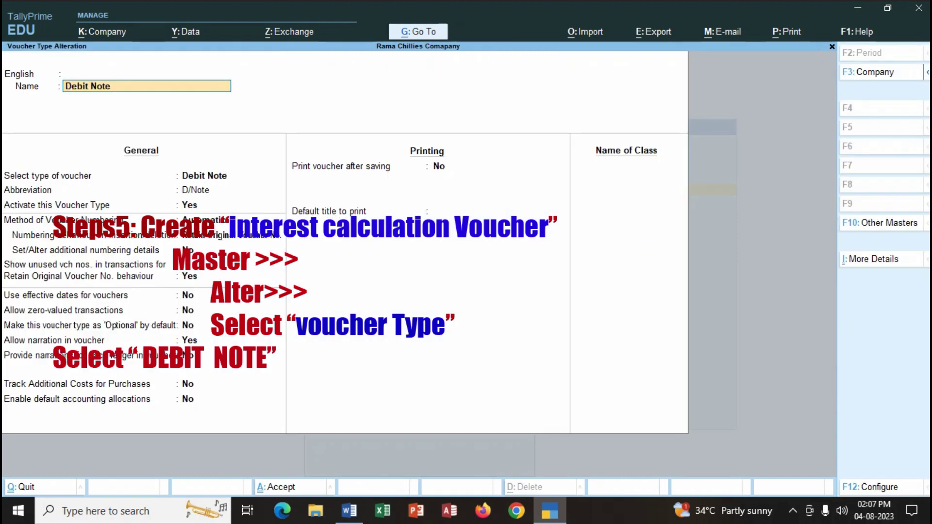
pyautogui.press('Return')
pyautogui.write('Si')
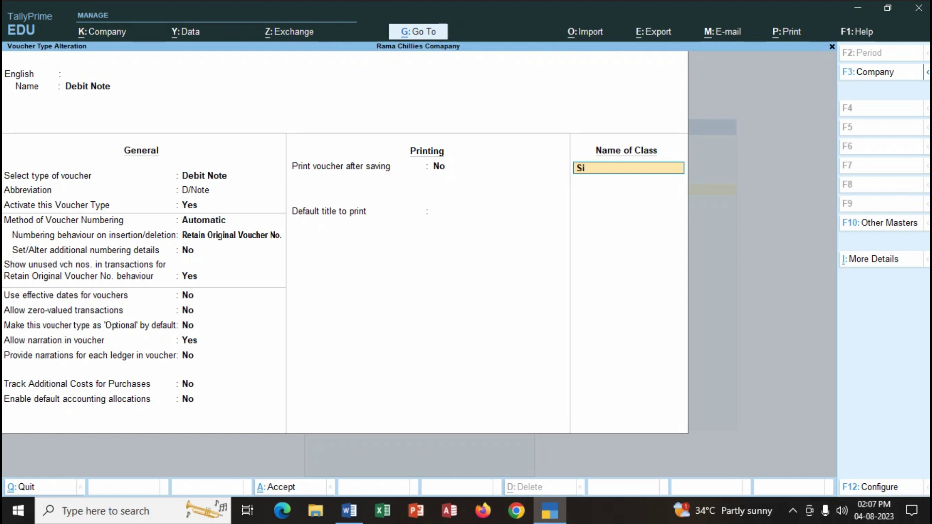
pyautogui.write('mple interest')
pyautogui.press('Return')
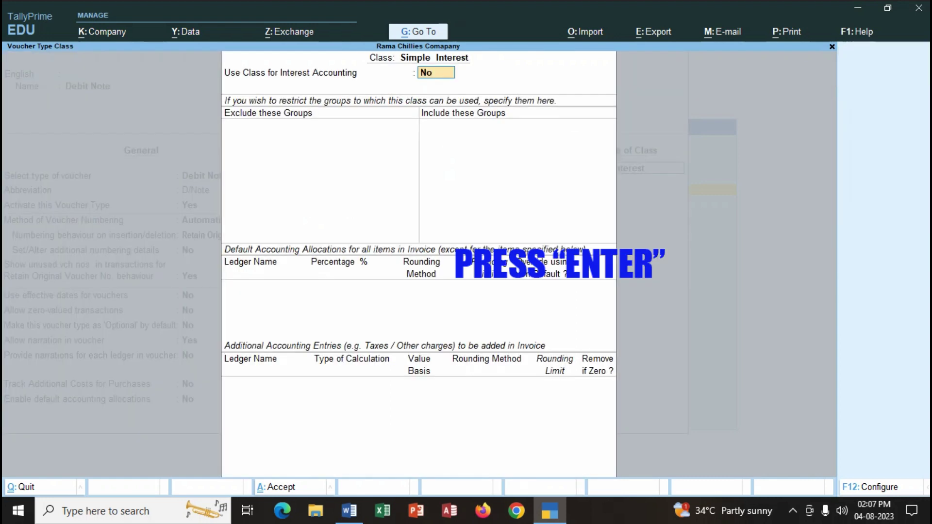
# - Enable interest accounting for Debit Note's class with compound interest set to No, save the voucher type and return to the Gateway of Tally
pyautogui.write('yes')
pyautogui.press('Return')
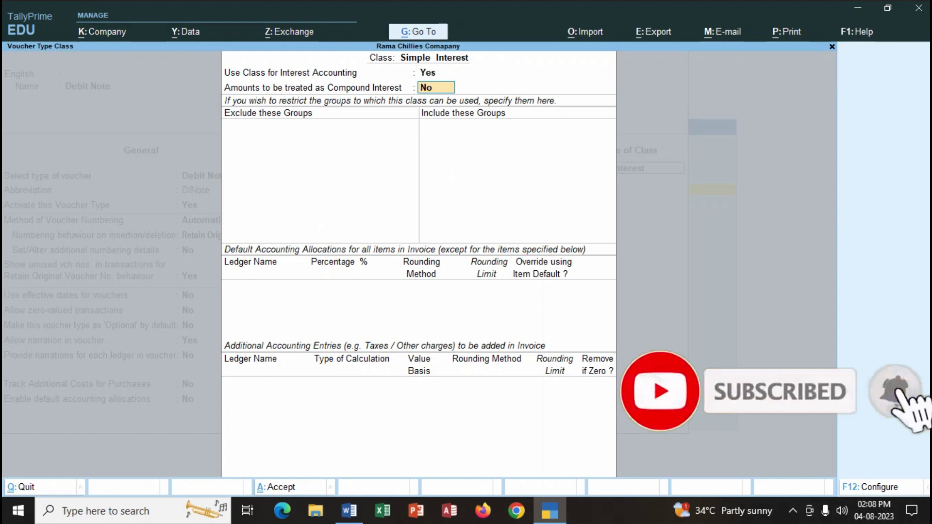
pyautogui.press('Up')
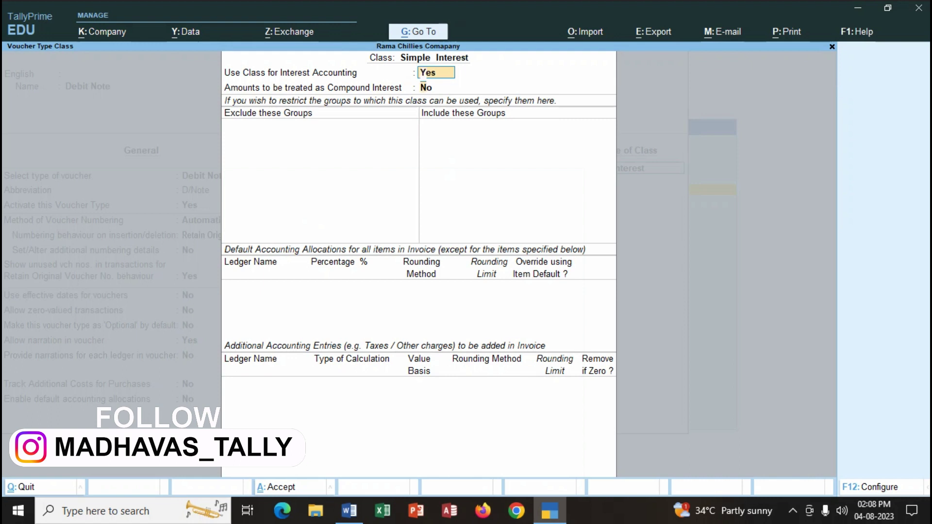
pyautogui.press('Return')
pyautogui.hotkey('ctrl', 'a')
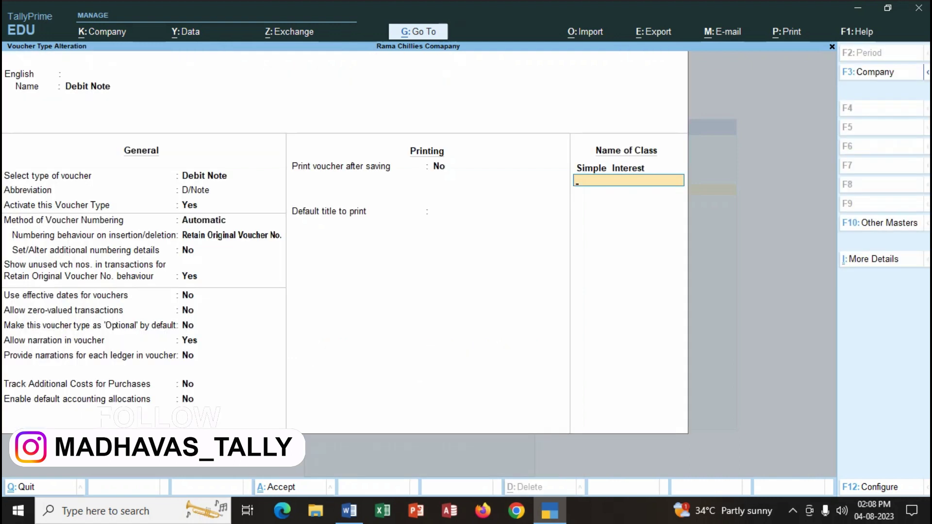
pyautogui.press('Return')
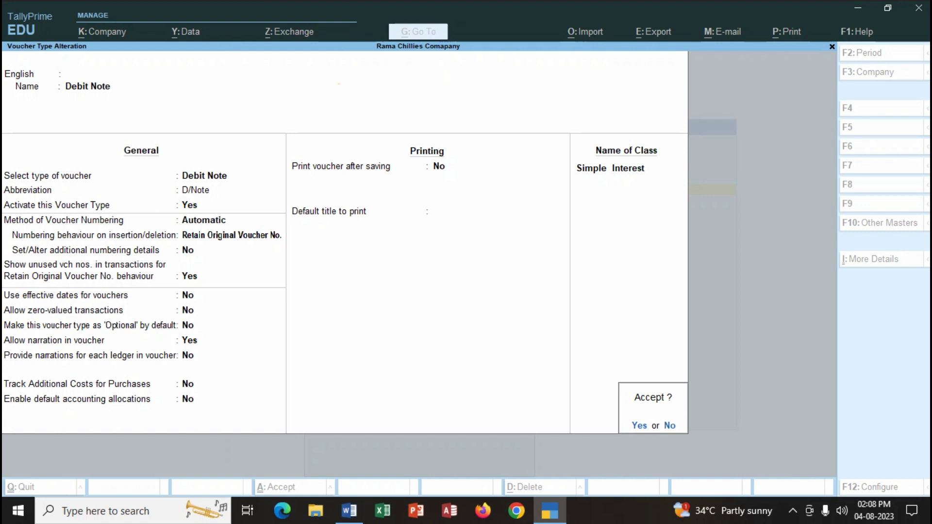
pyautogui.press('Return')
pyautogui.press('Escape')
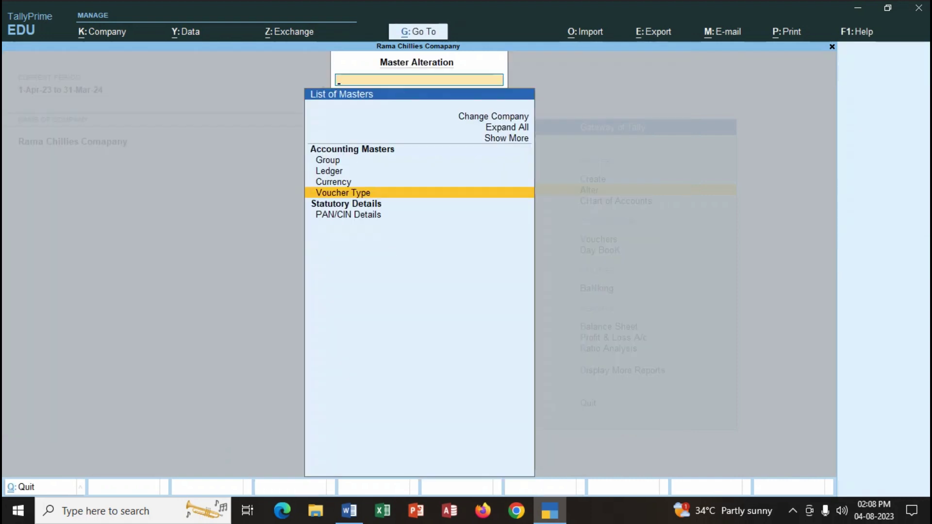
pyautogui.press('Escape')
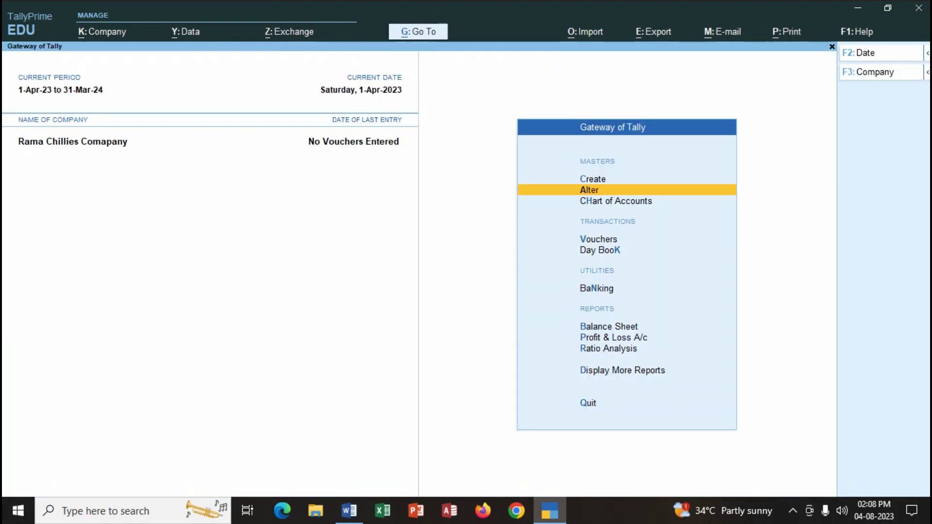